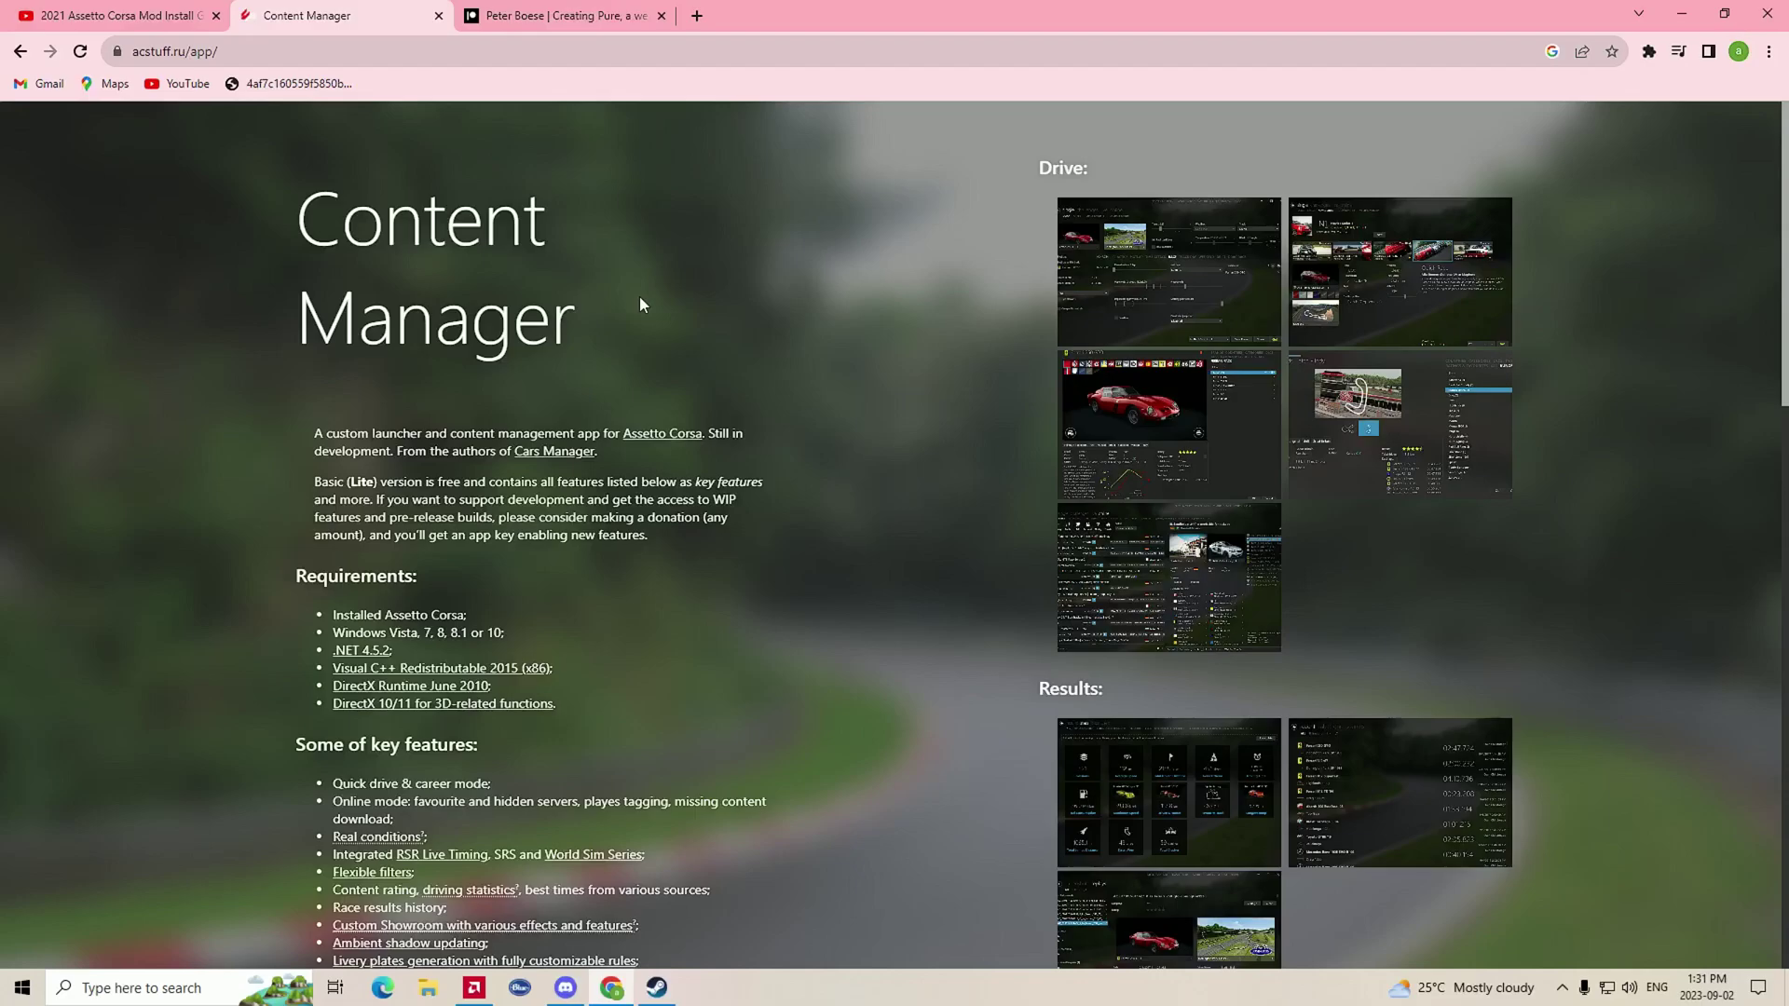
# - Read through the Content Manager page's description, requirements, key features and download options
pyautogui.scroll(-2, 824, 518)
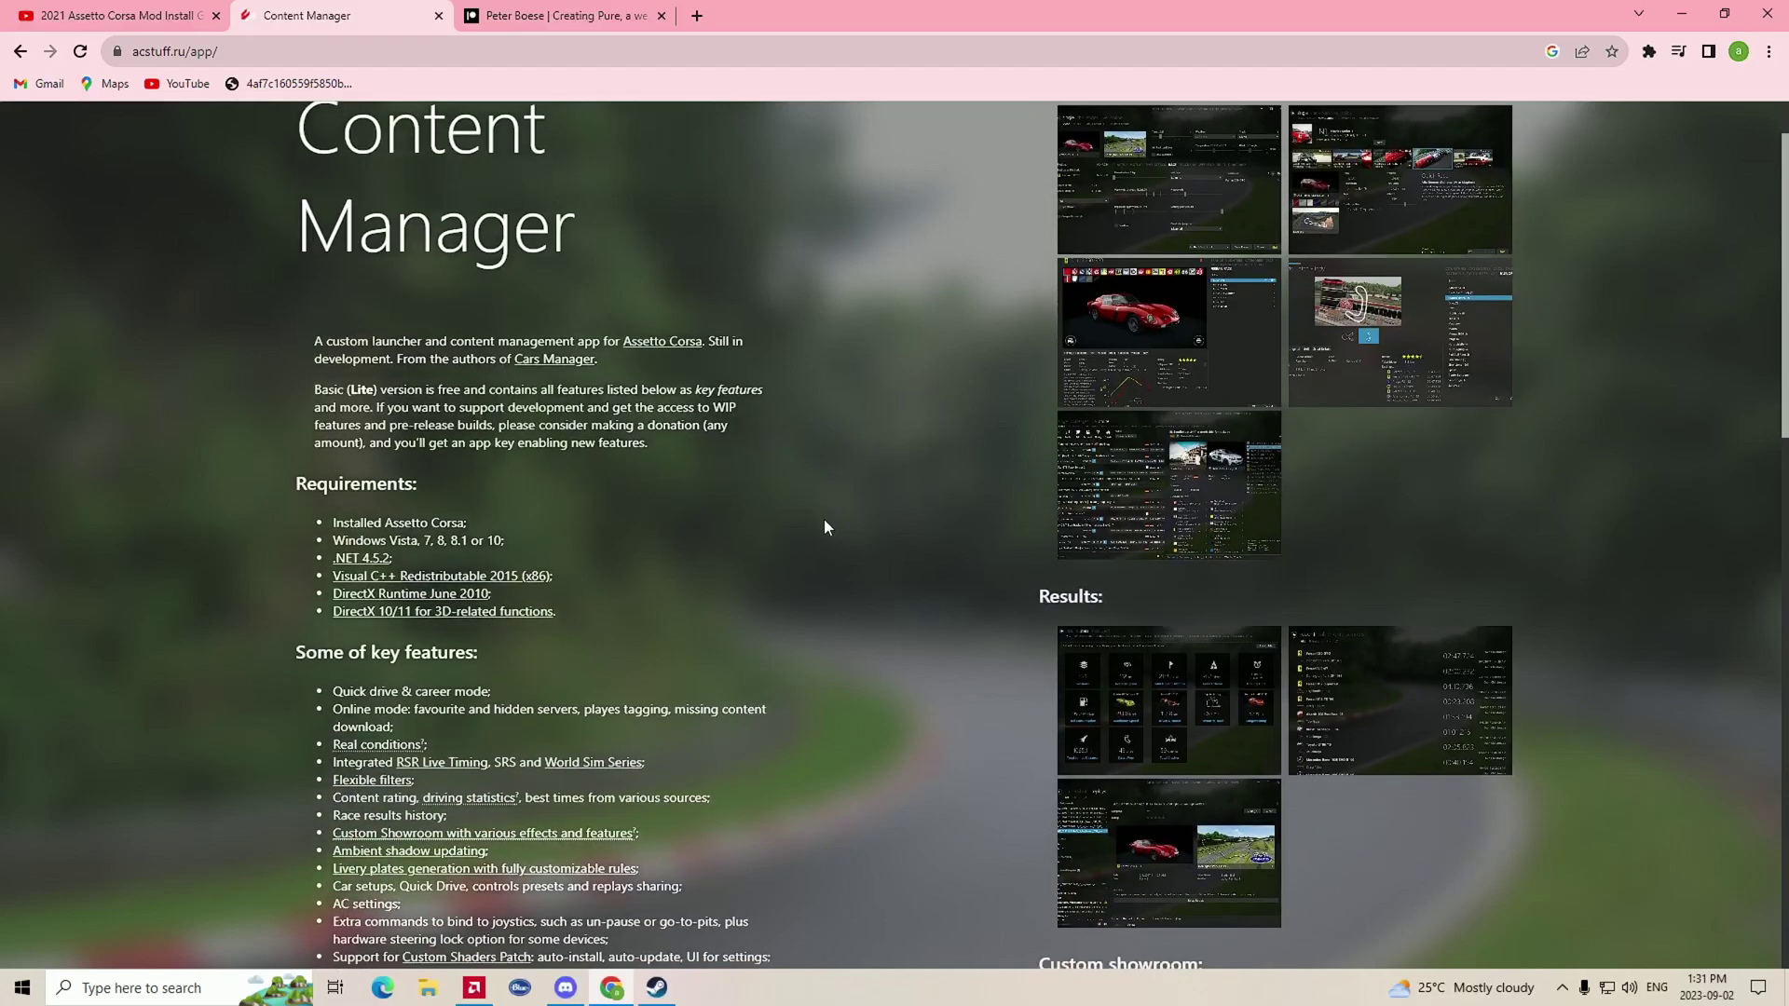
pyautogui.scroll(2, 374, 380)
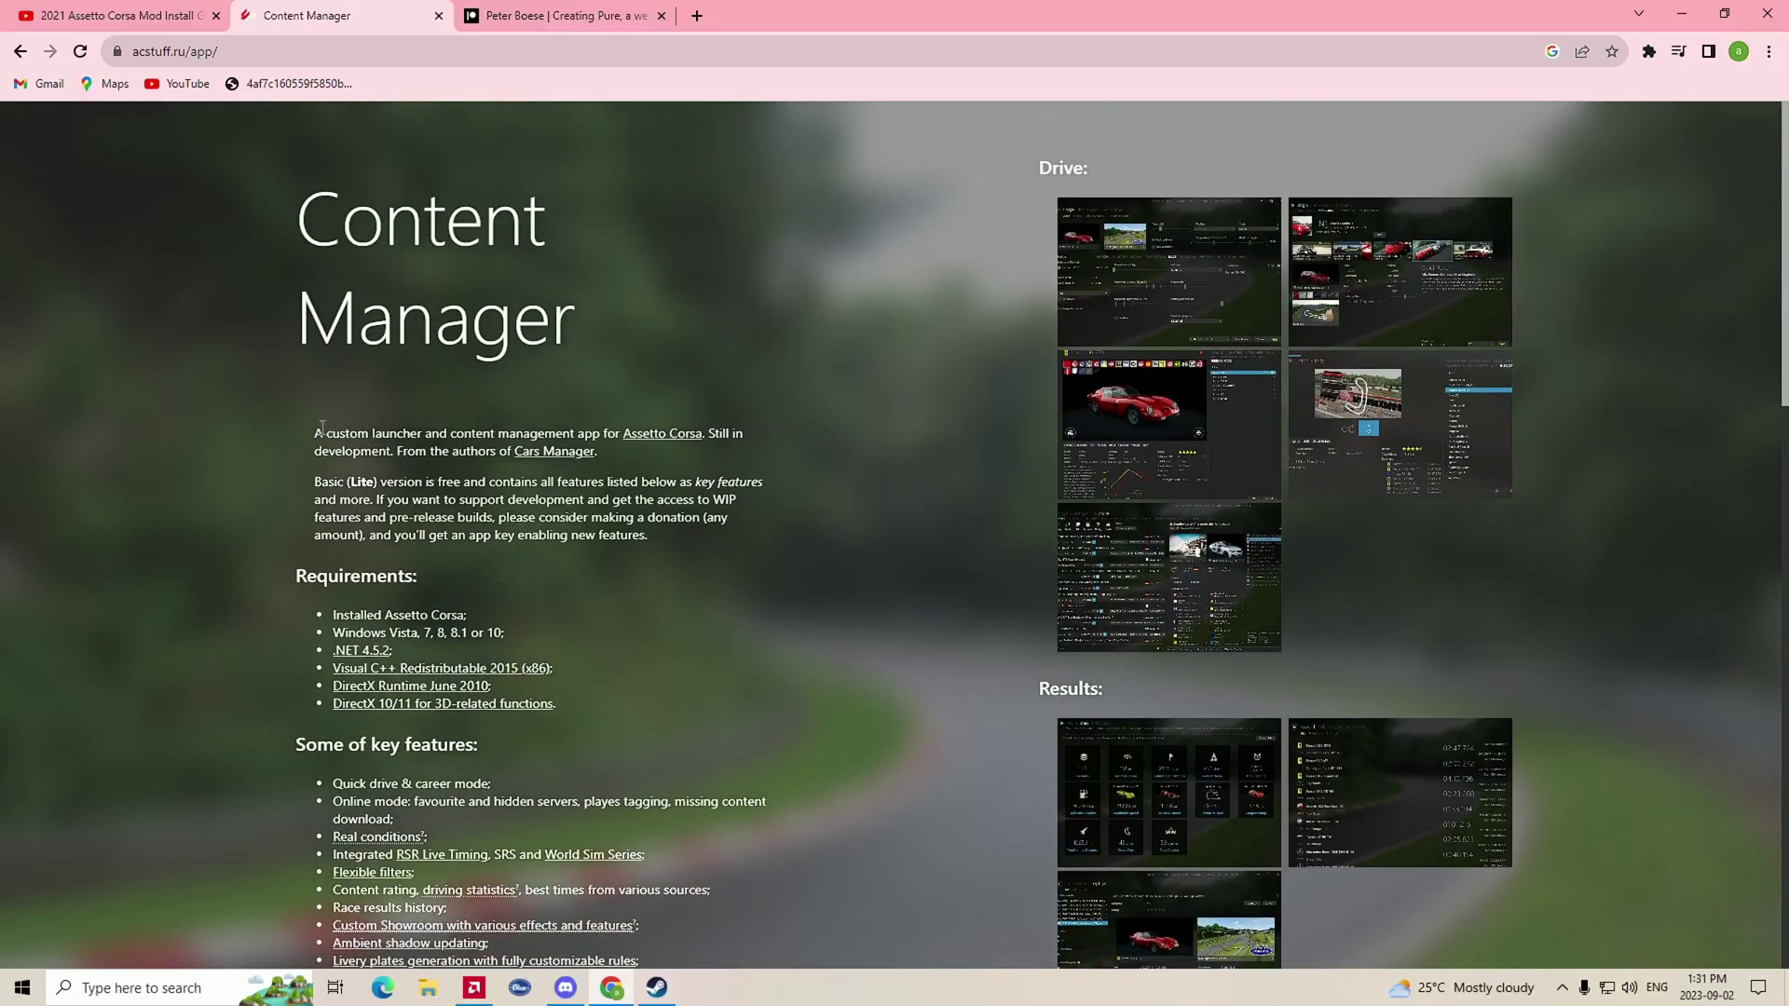
pyautogui.moveTo(315, 433); pyautogui.dragTo(537, 517)
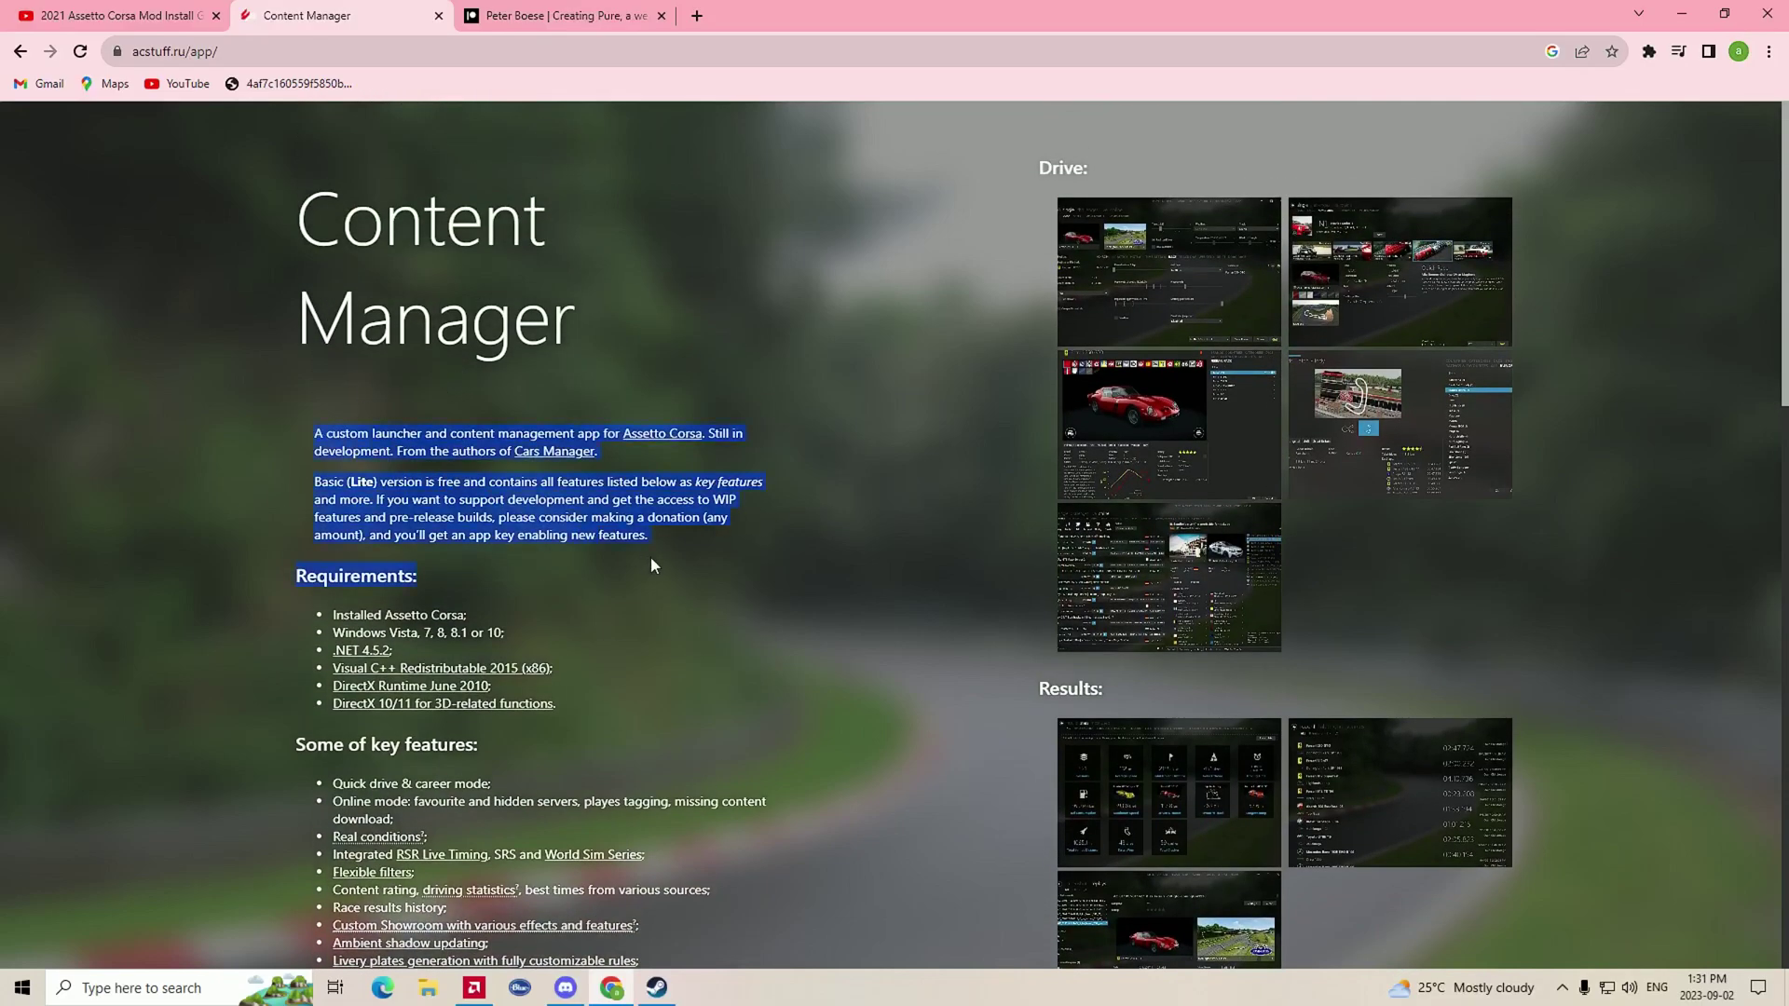
pyautogui.click(651, 556)
pyautogui.scroll(-1, 650, 556)
pyautogui.scroll(-1, 667, 584)
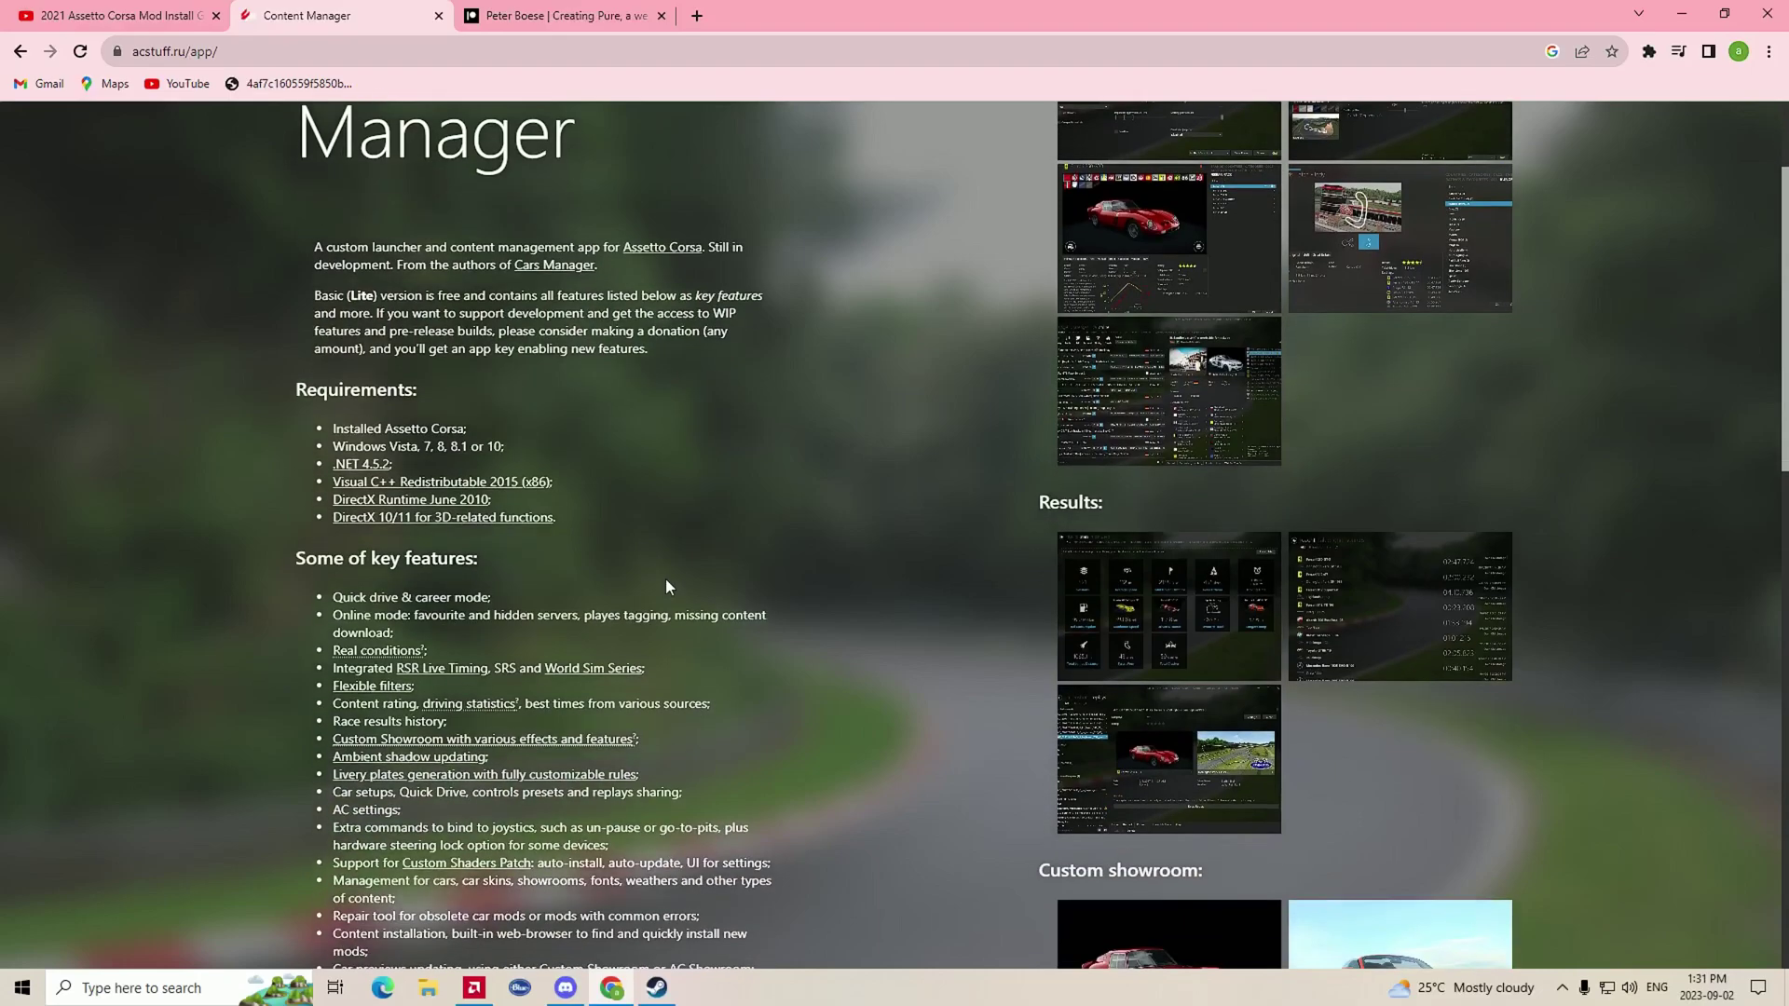
pyautogui.scroll(-7, 669, 583)
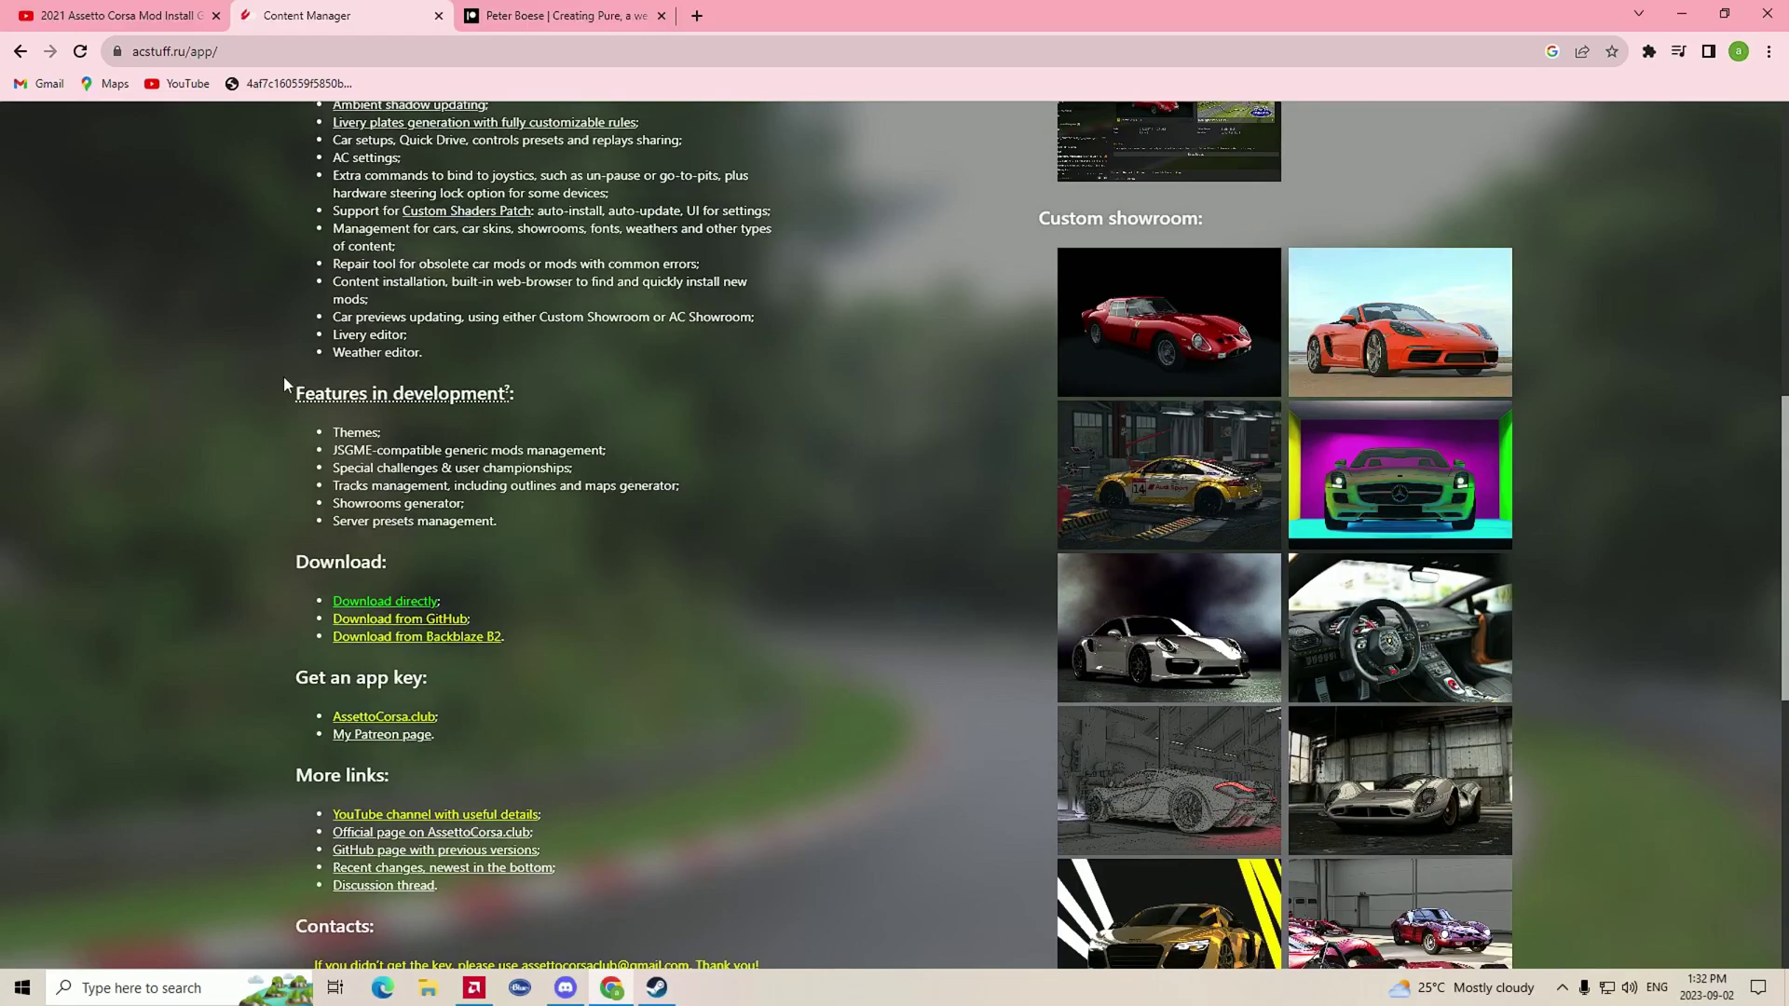
pyautogui.click(486, 427)
pyautogui.scroll(-1, 460, 483)
pyautogui.scroll(3, 410, 307)
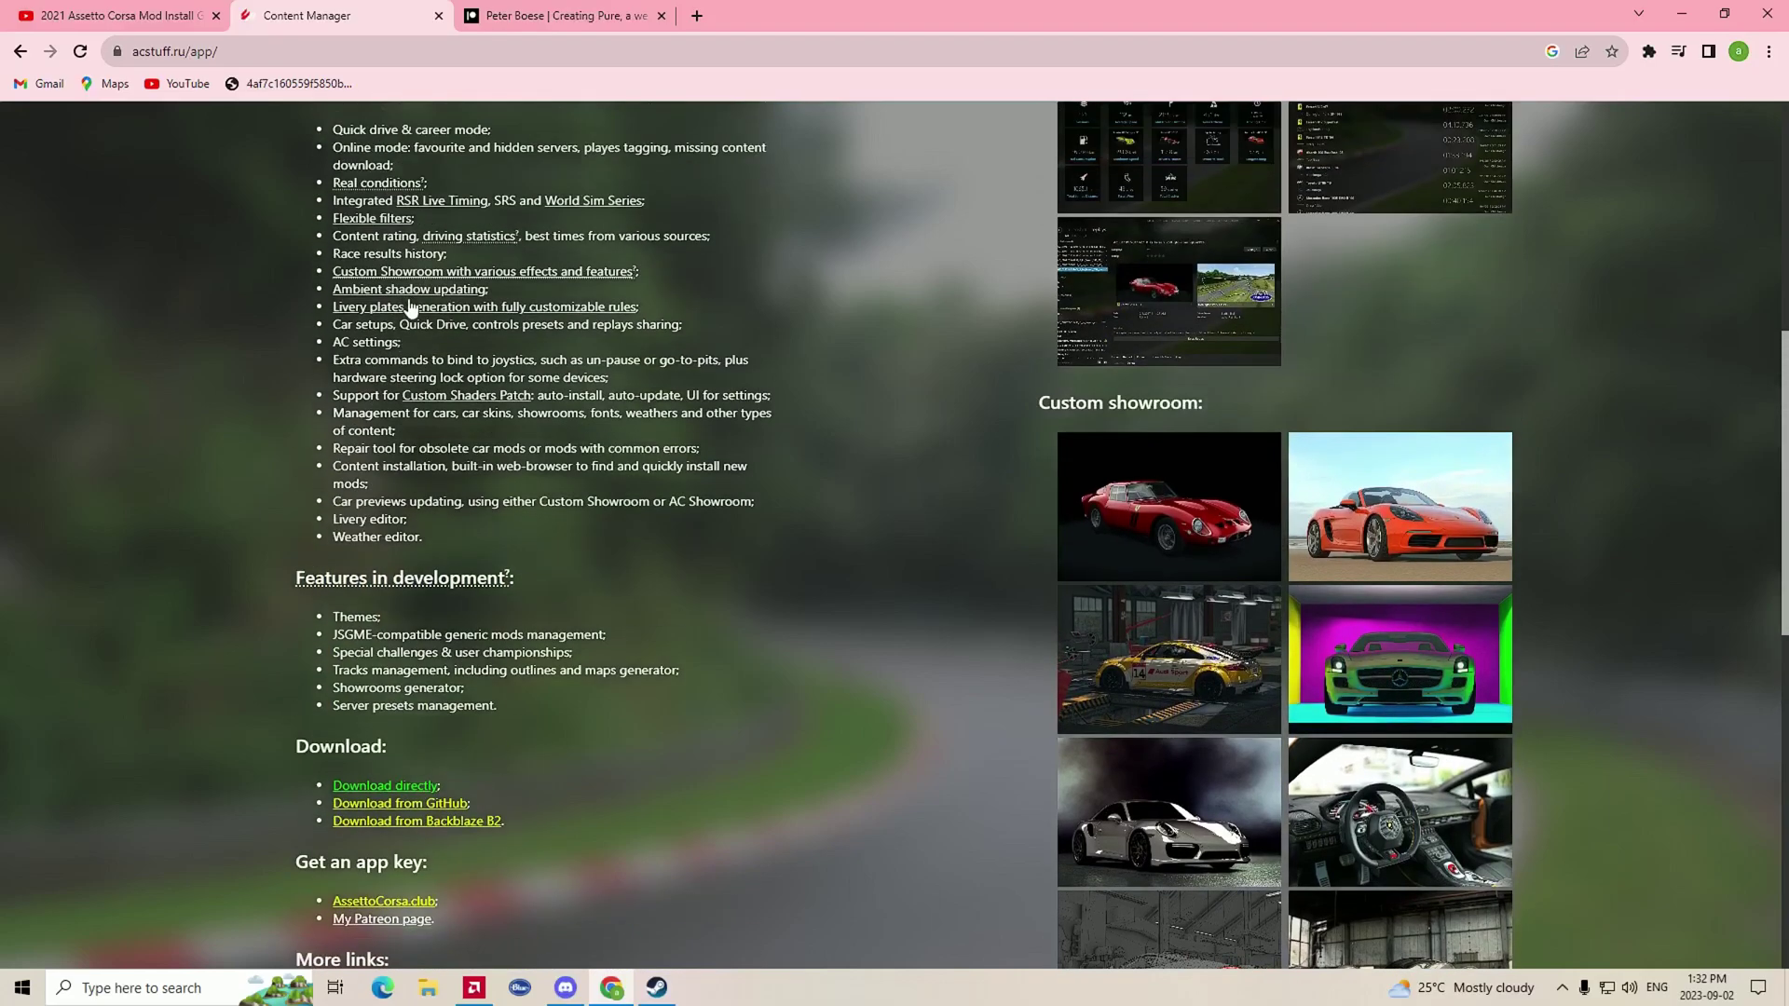
pyautogui.scroll(5, 410, 308)
pyautogui.scroll(-8, 645, 379)
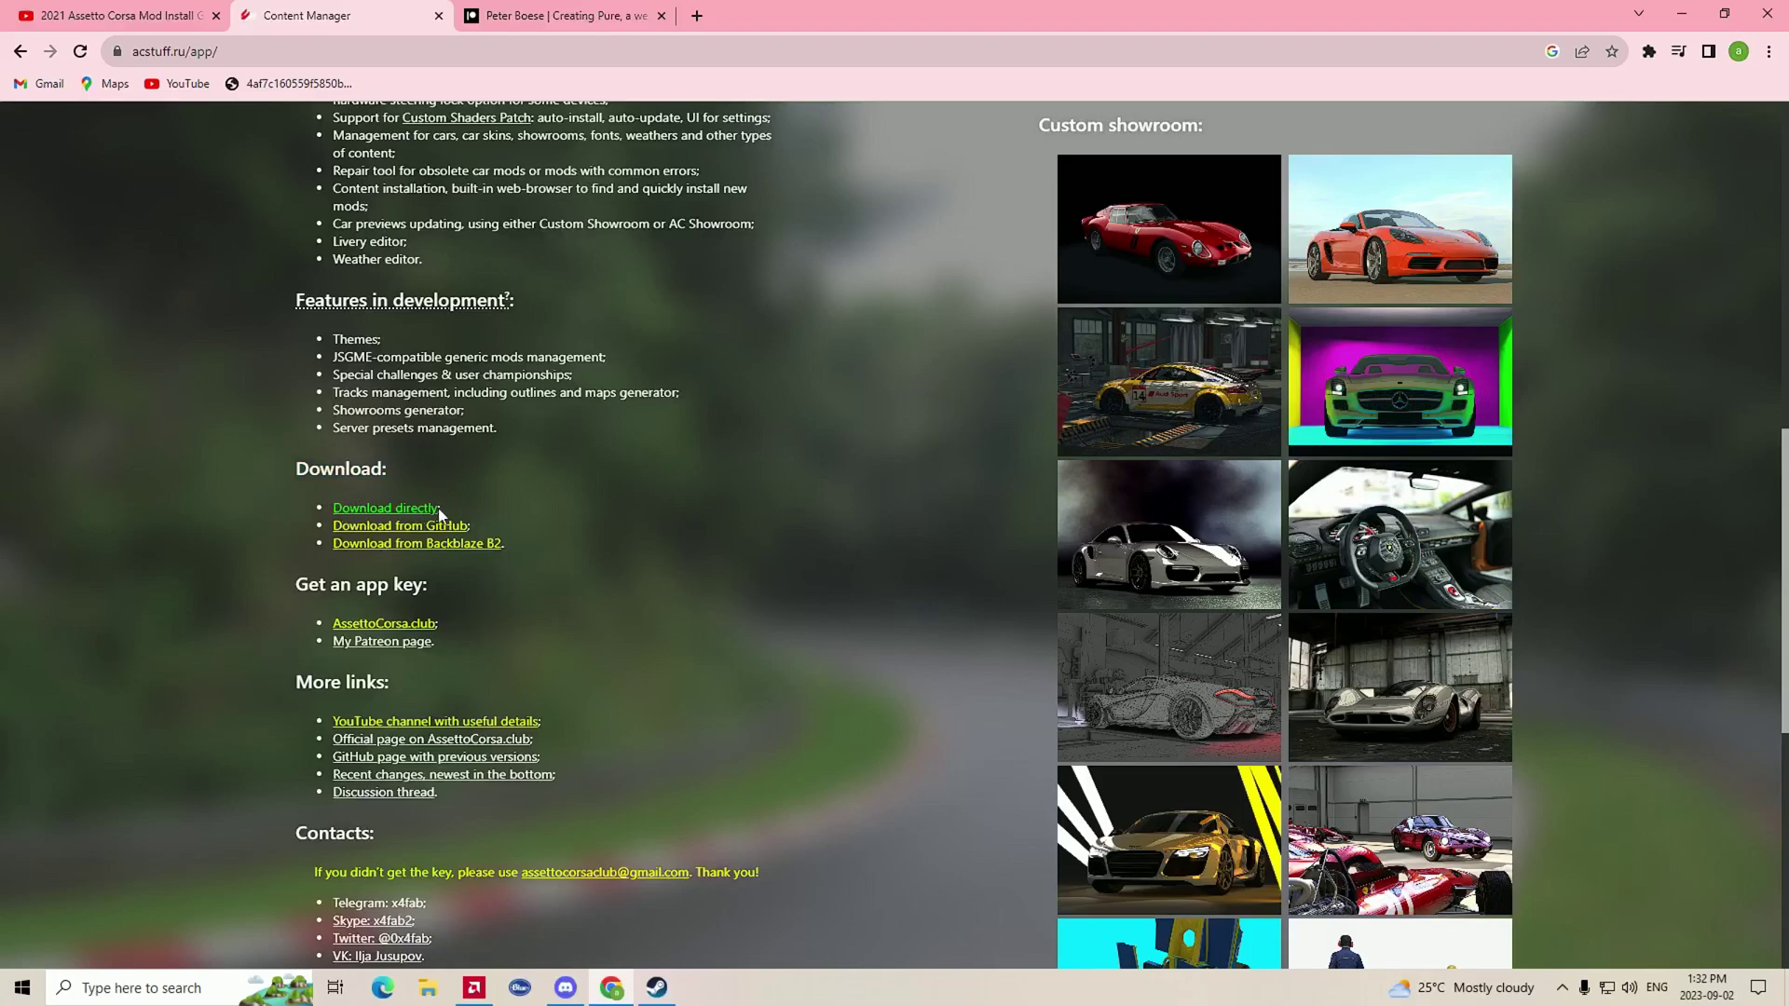
# - Download Content Manager through the direct download link and open the downloaded latest.zip archive
pyautogui.rightClick(407, 509)
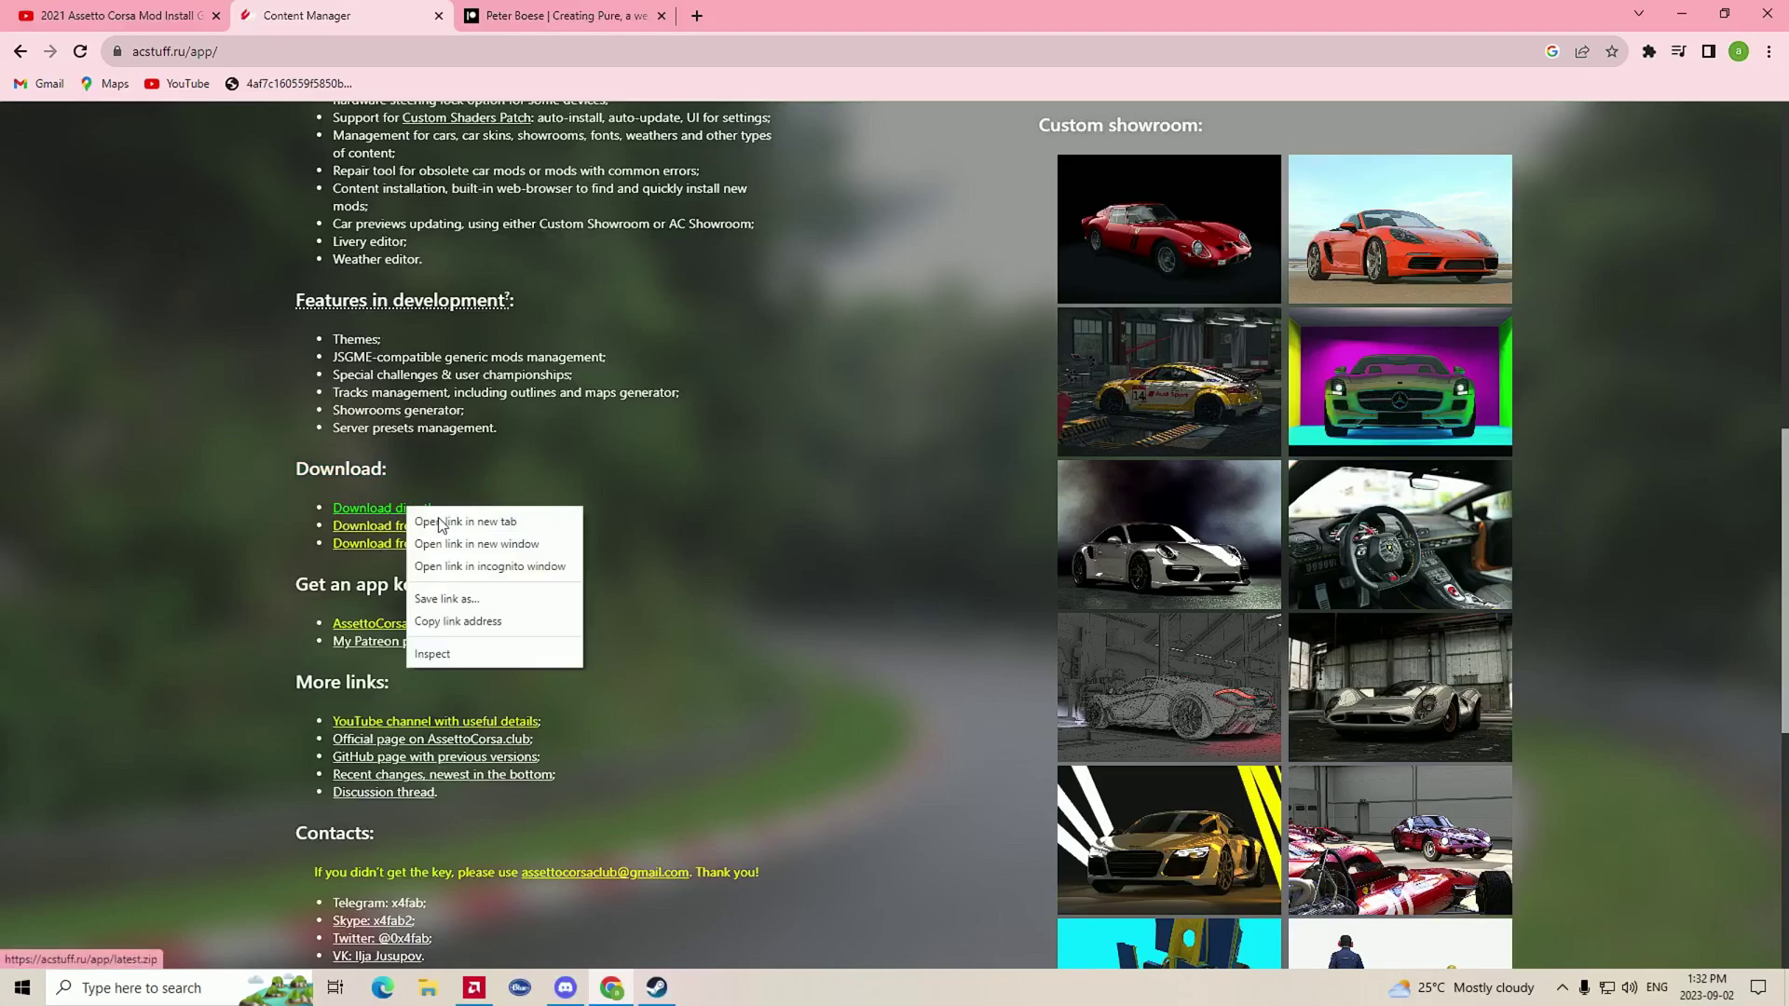
pyautogui.click(424, 524)
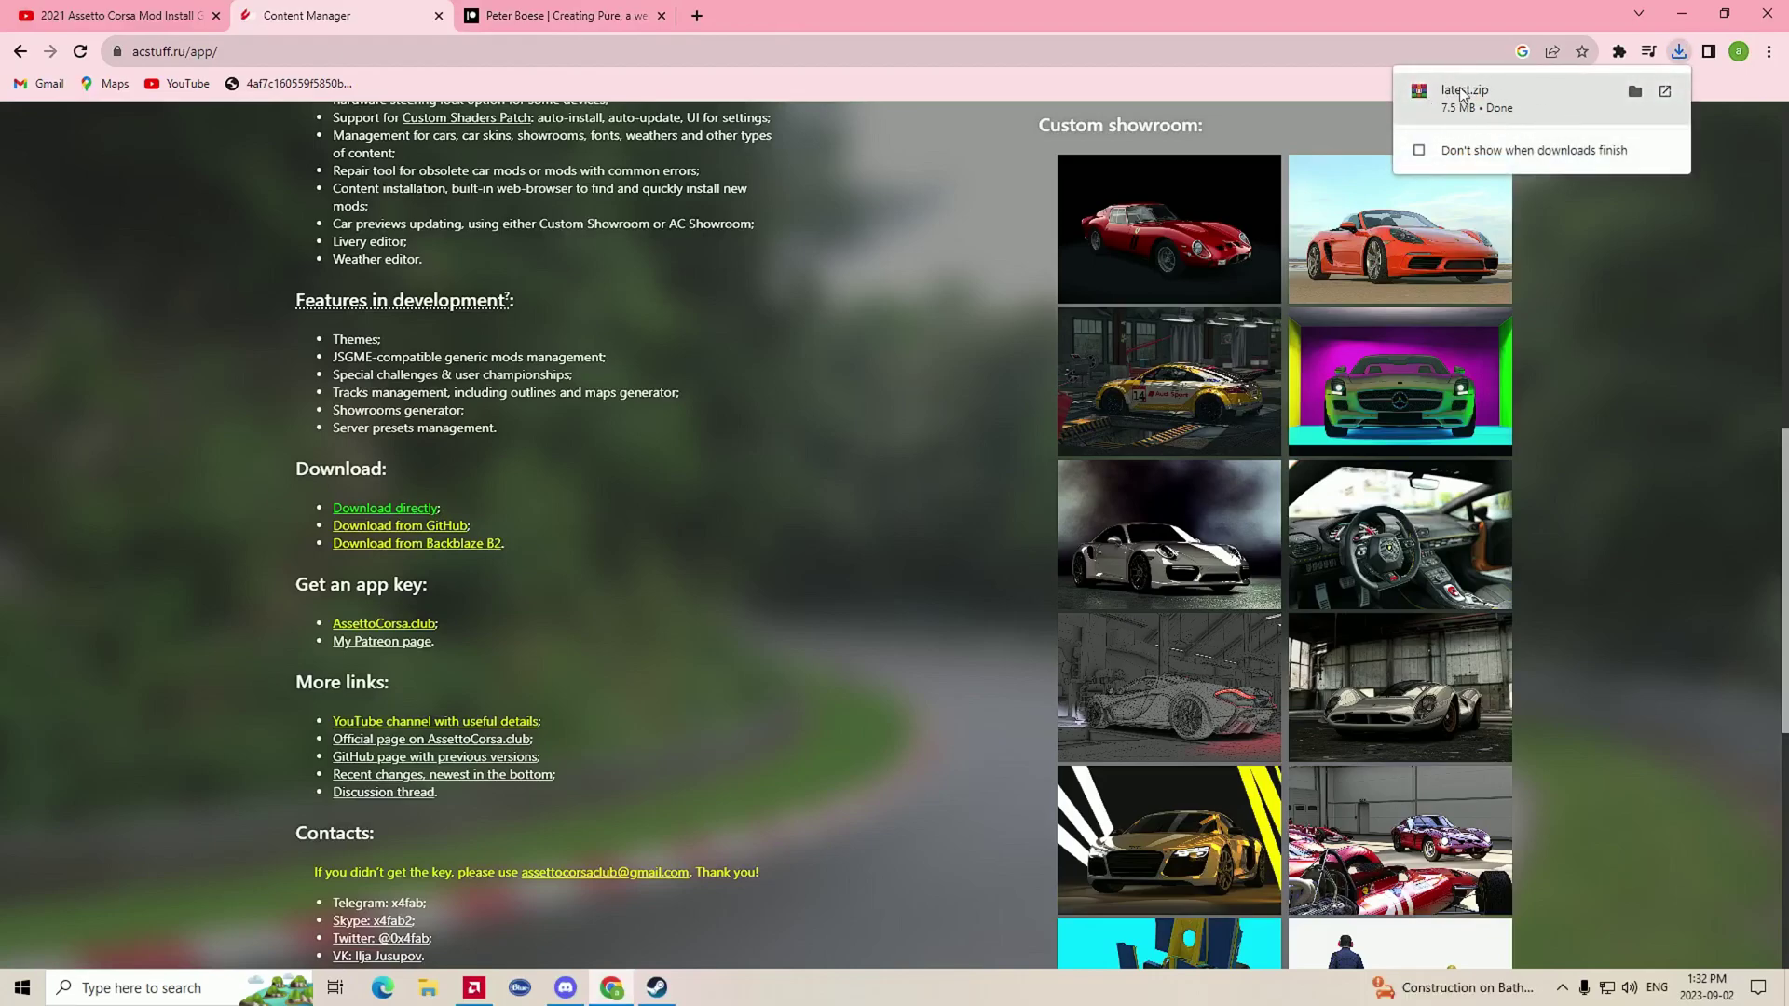
pyautogui.click(1536, 100)
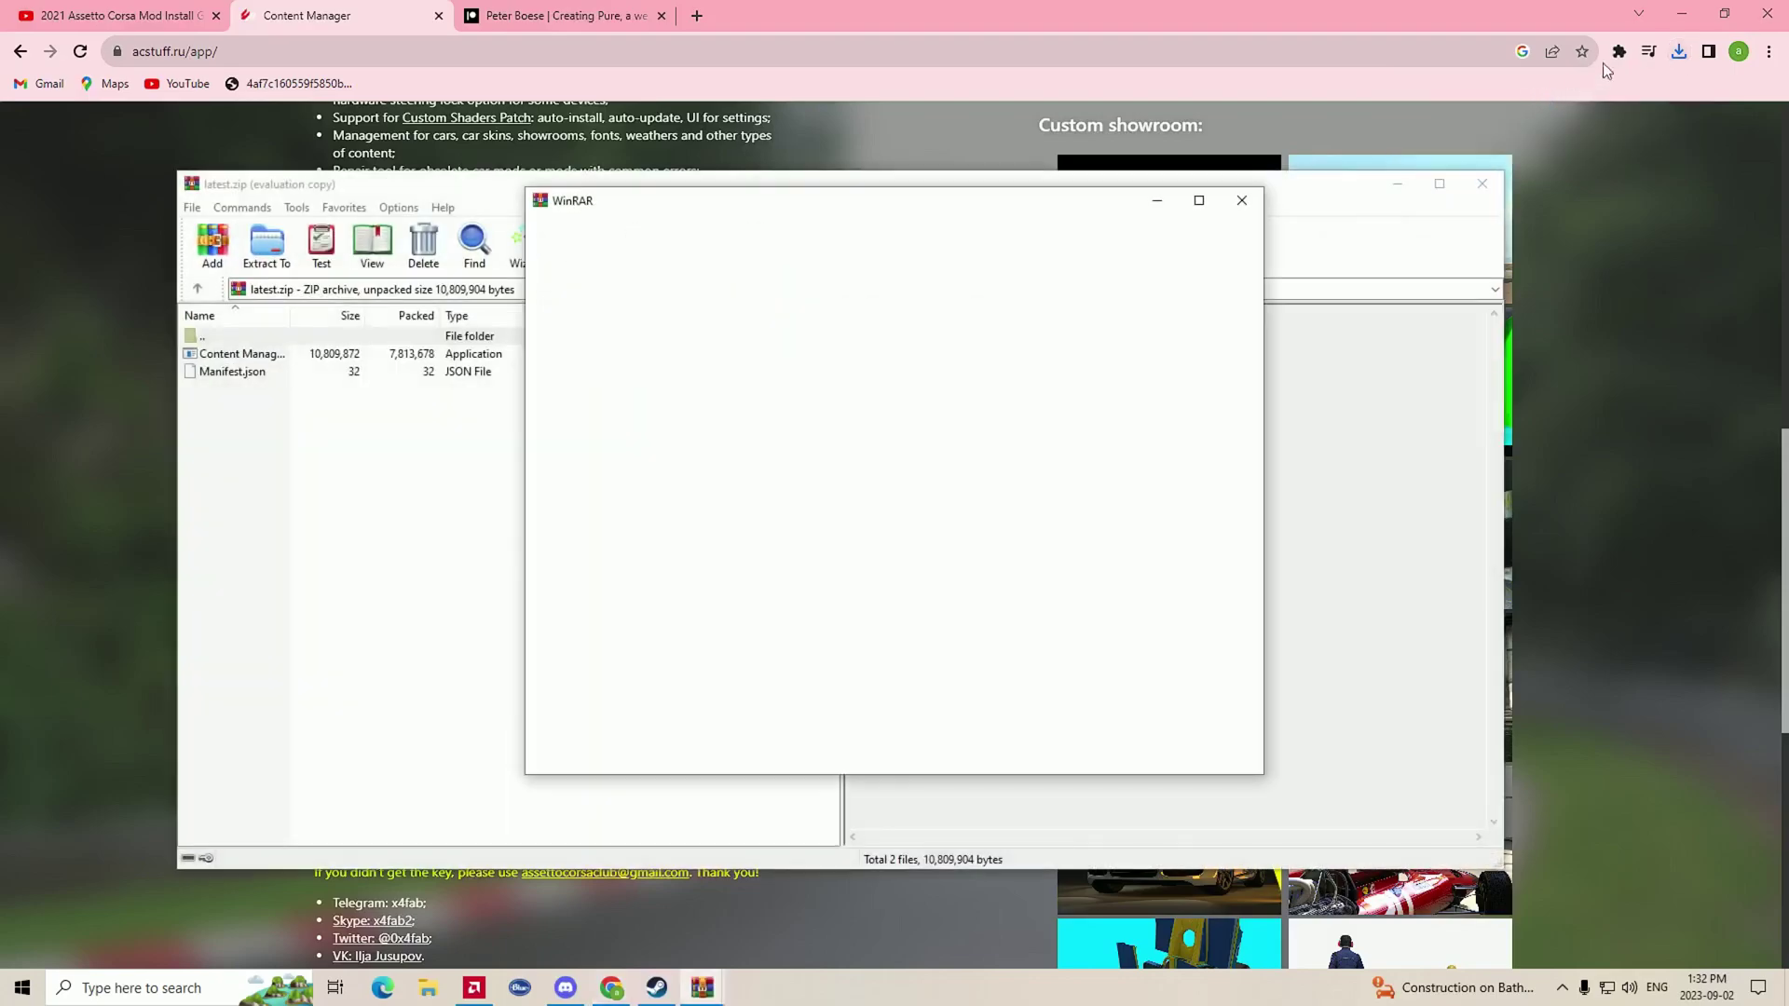
# - Minimize the browser and Steam windows to reveal the desktop, and dismiss the WinRAR purchase notice
pyautogui.click(1681, 14)
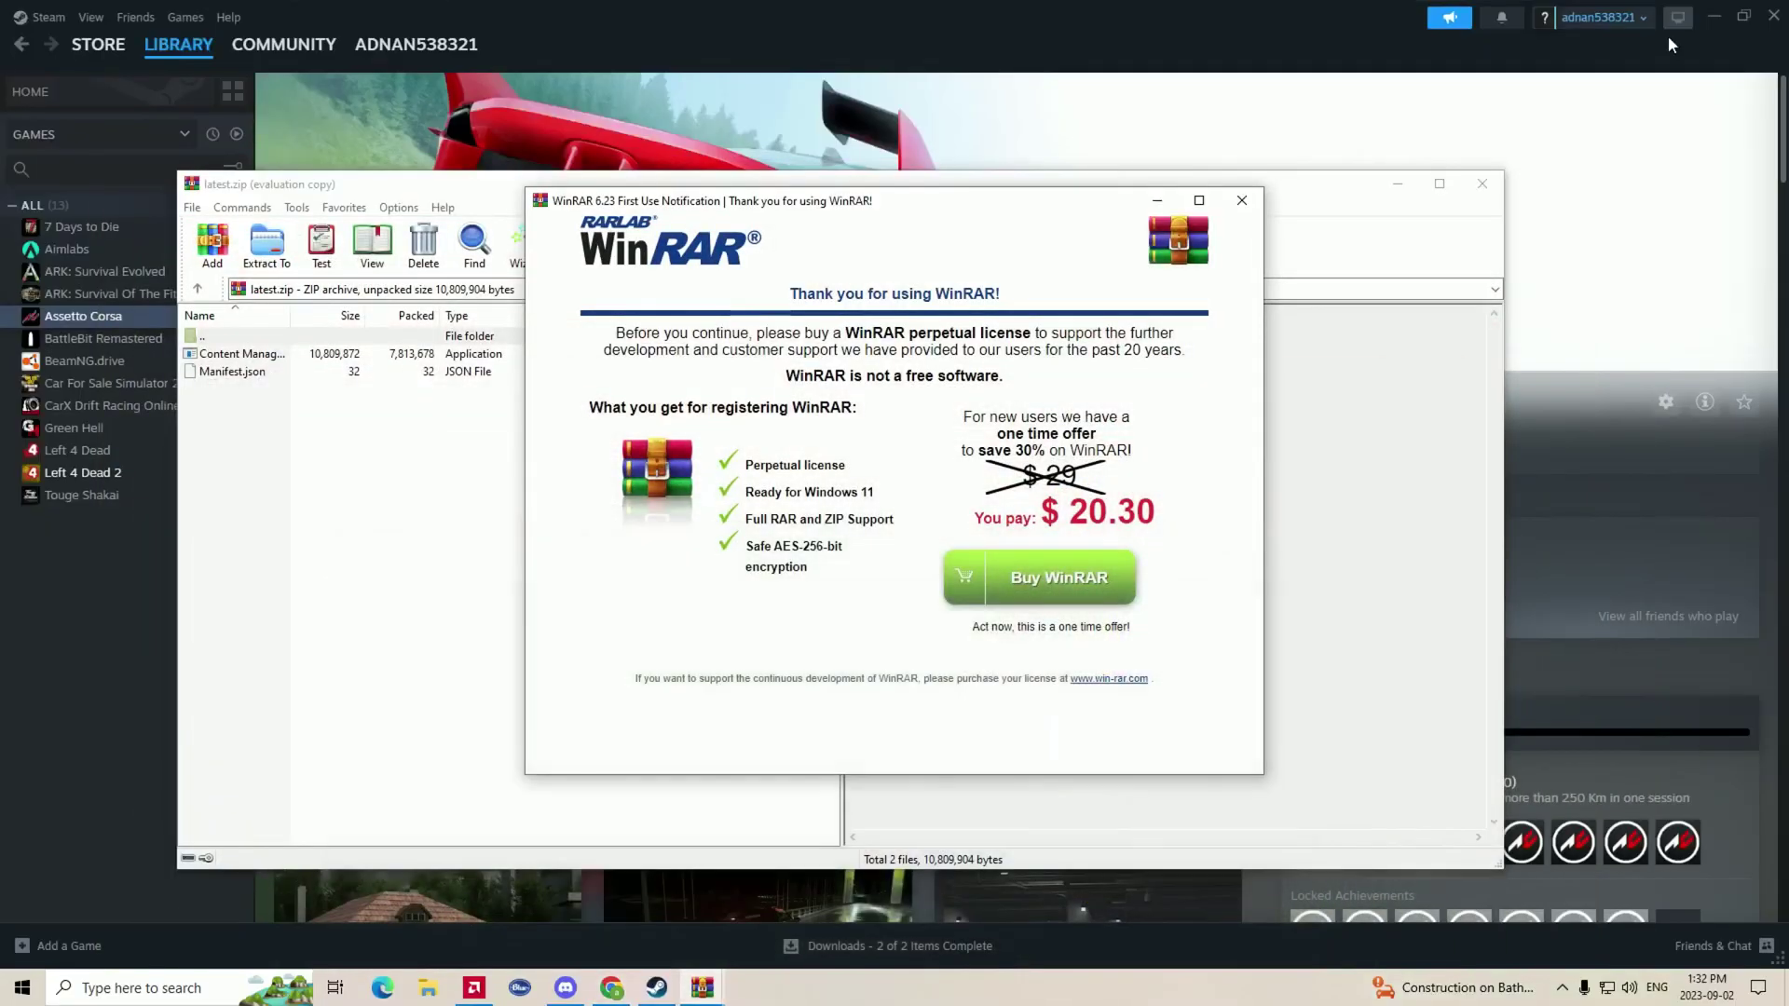
pyautogui.click(1713, 17)
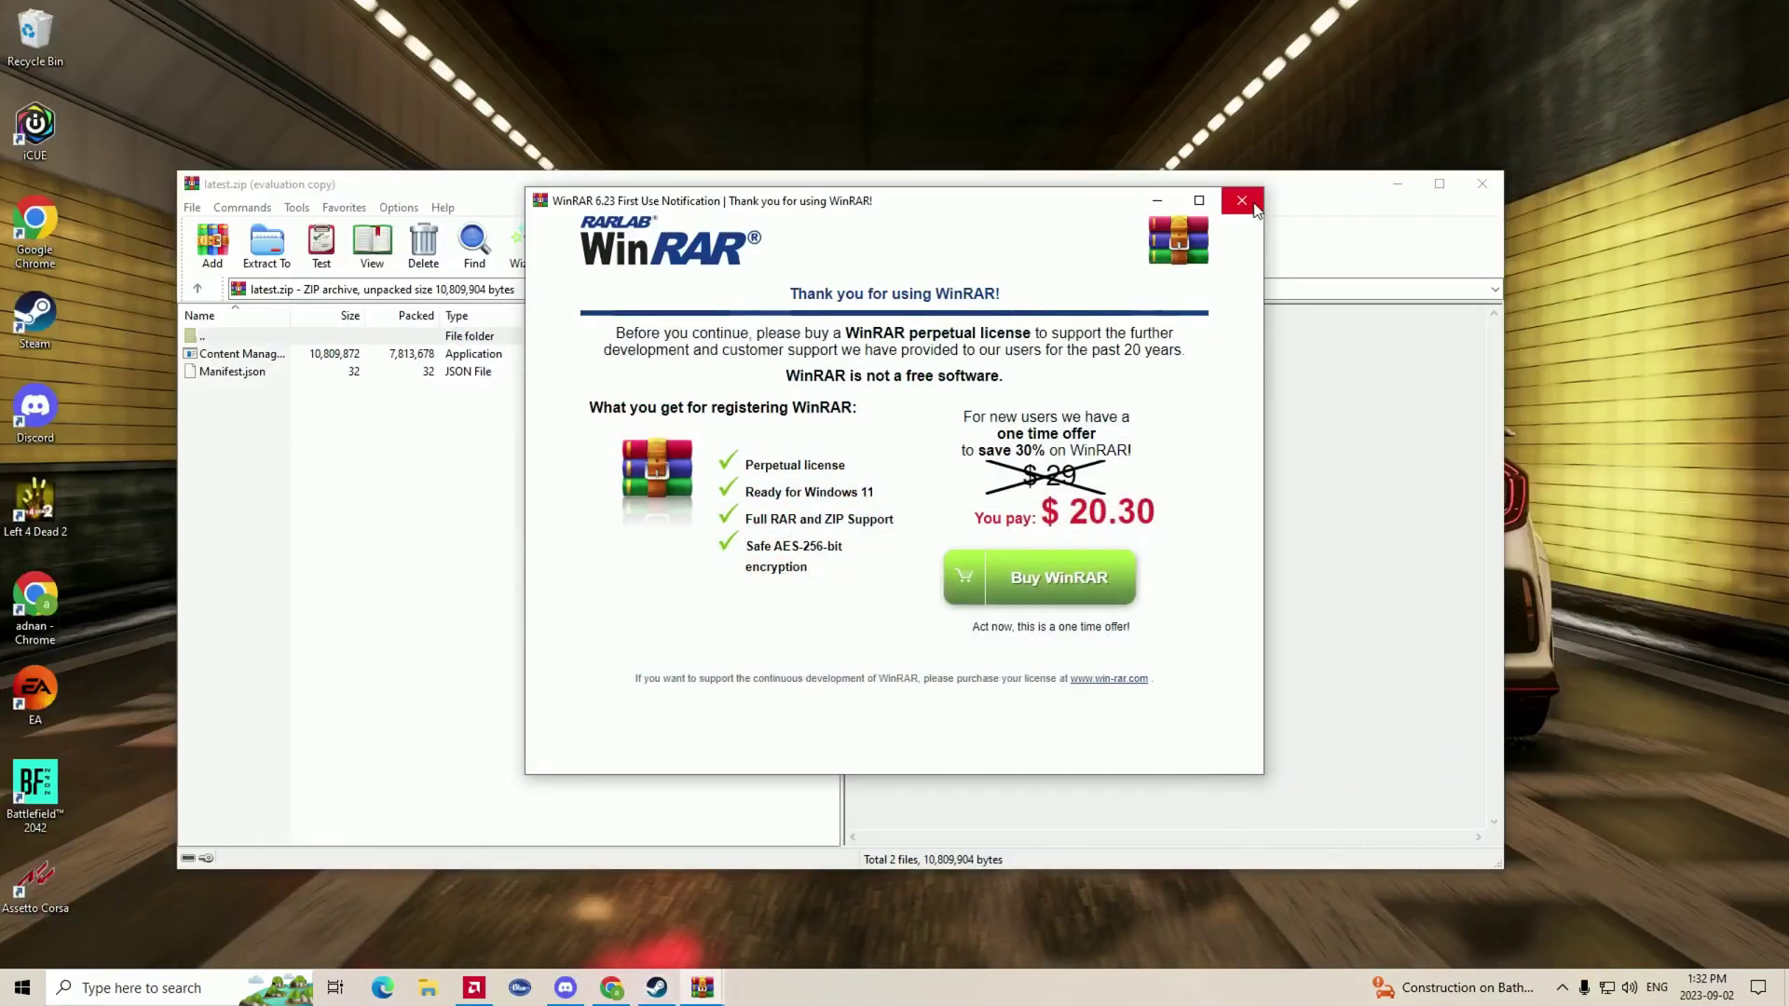
pyautogui.click(1242, 201)
# - Extract the Content Manager application from latest.zip onto the desktop and close the archive
pyautogui.moveTo(473, 185); pyautogui.dragTo(829, 136)
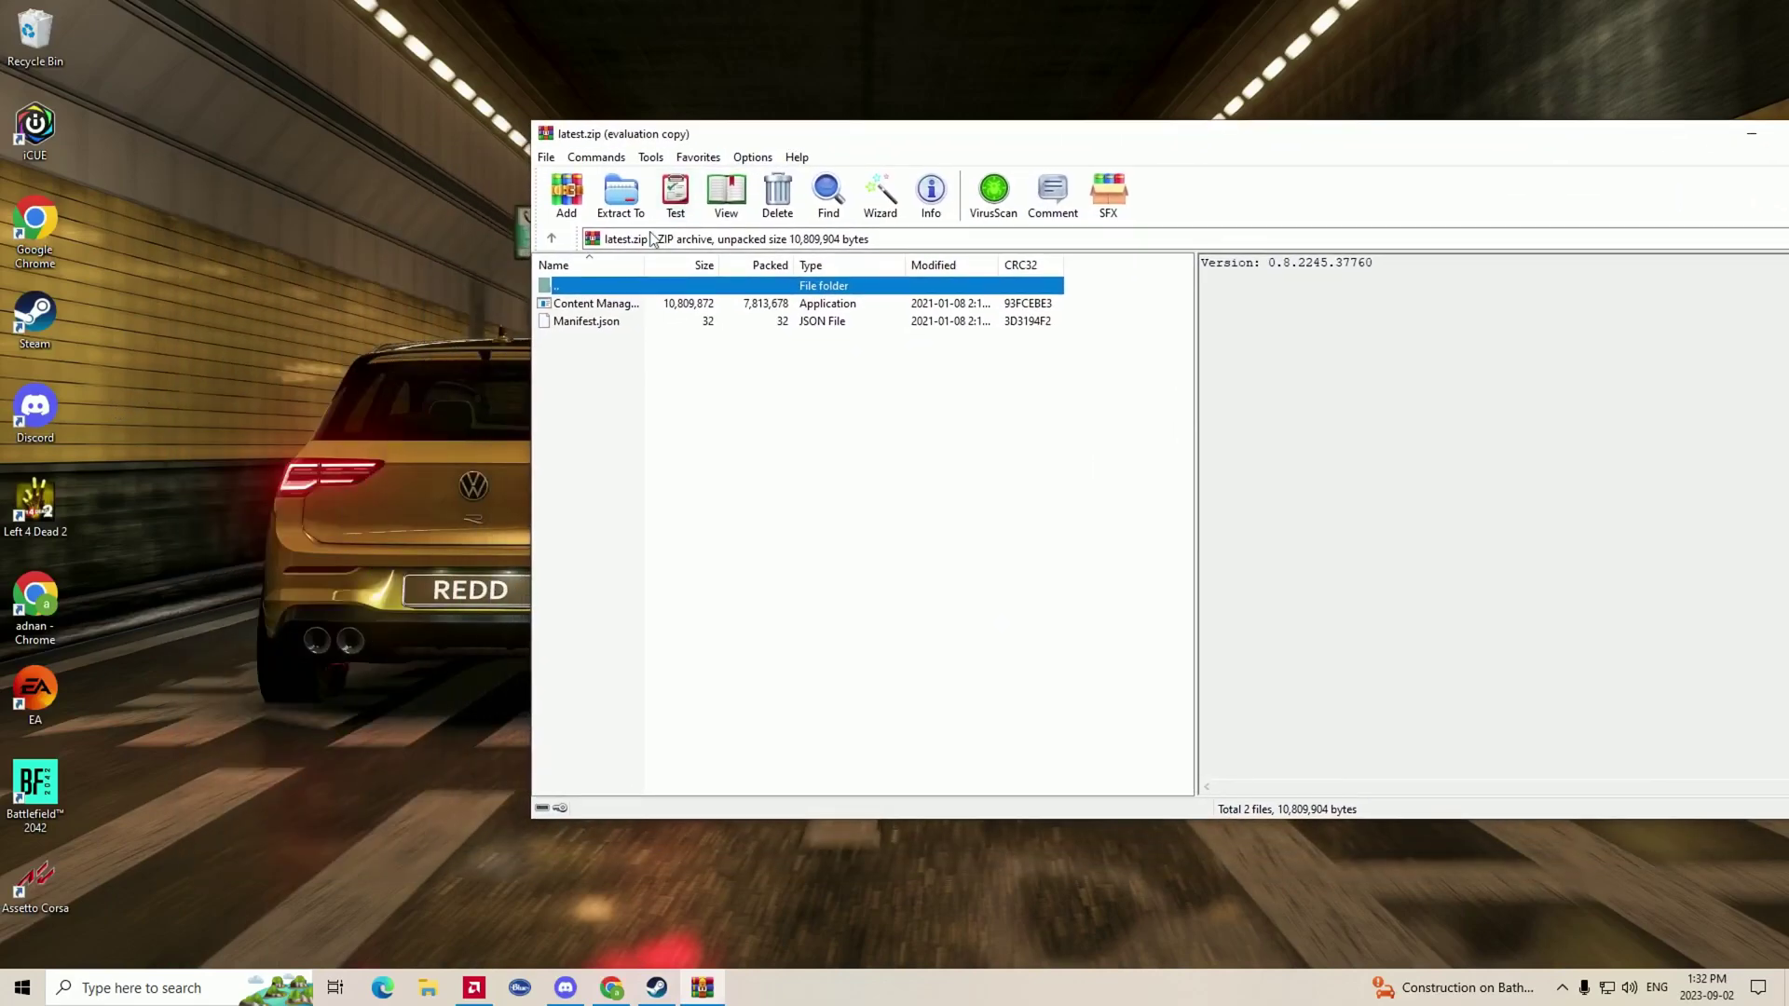
pyautogui.press('Down')
pyautogui.moveTo(383, 326); pyautogui.dragTo(382, 323)
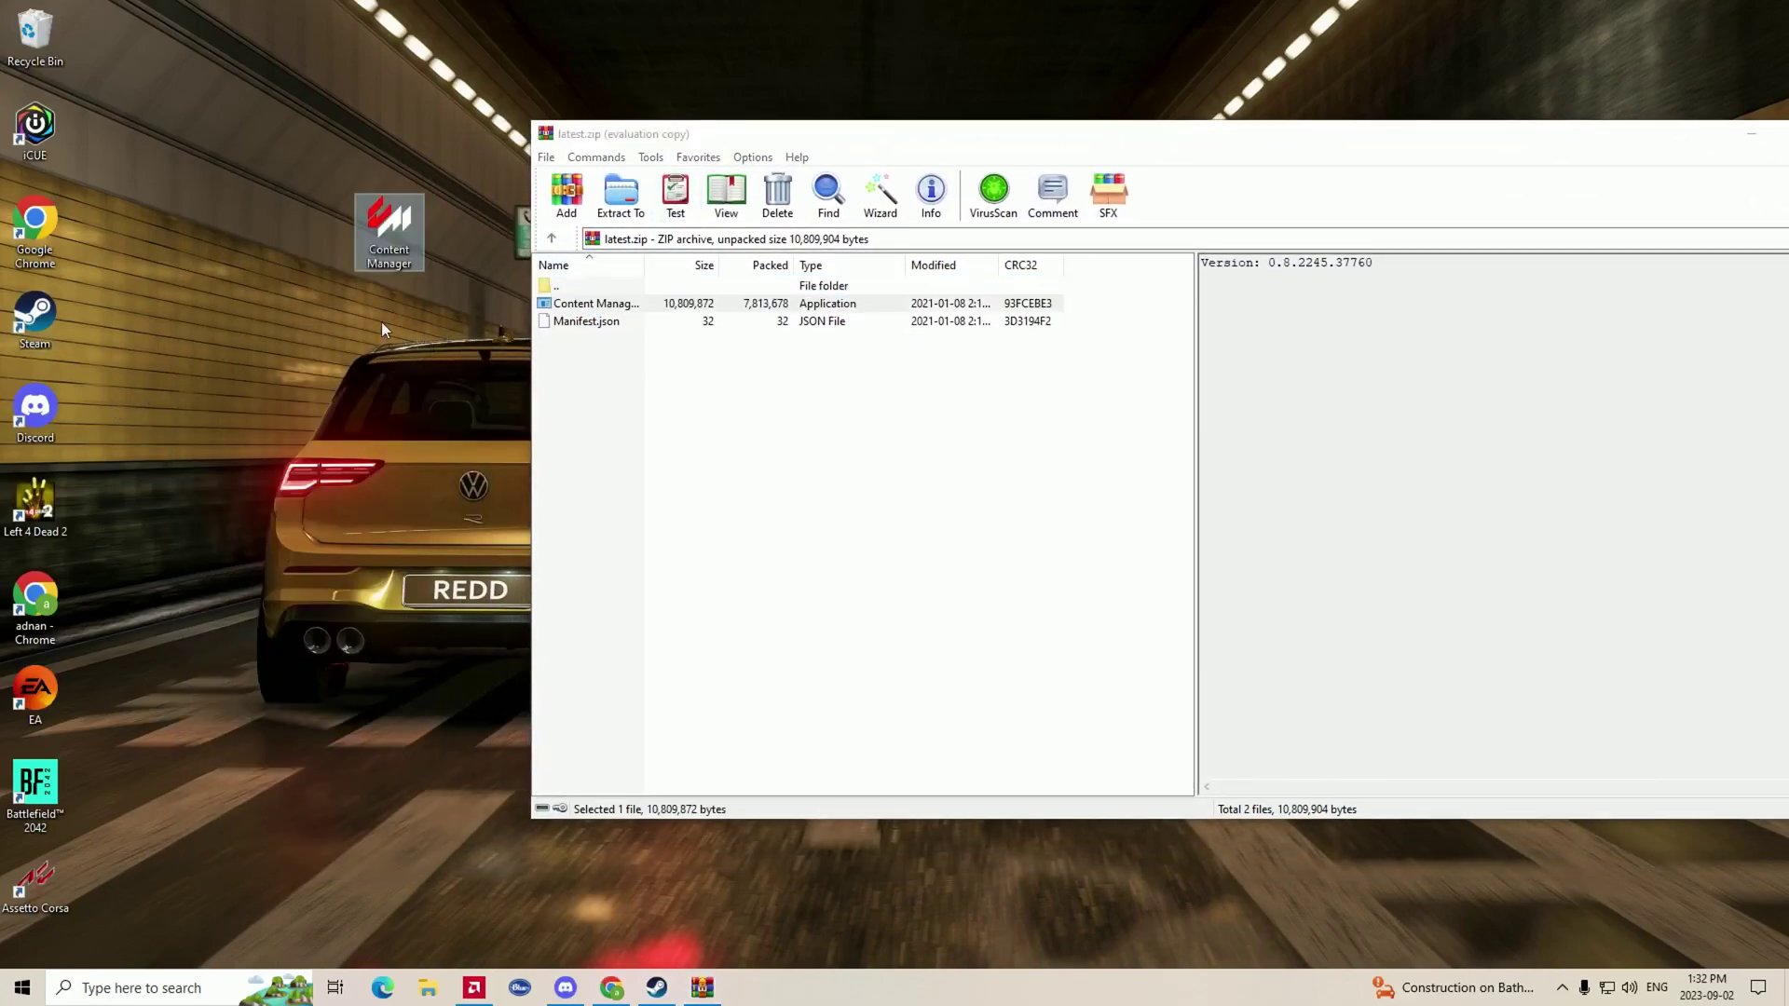
pyautogui.moveTo(1716, 142); pyautogui.dragTo(1606, 159)
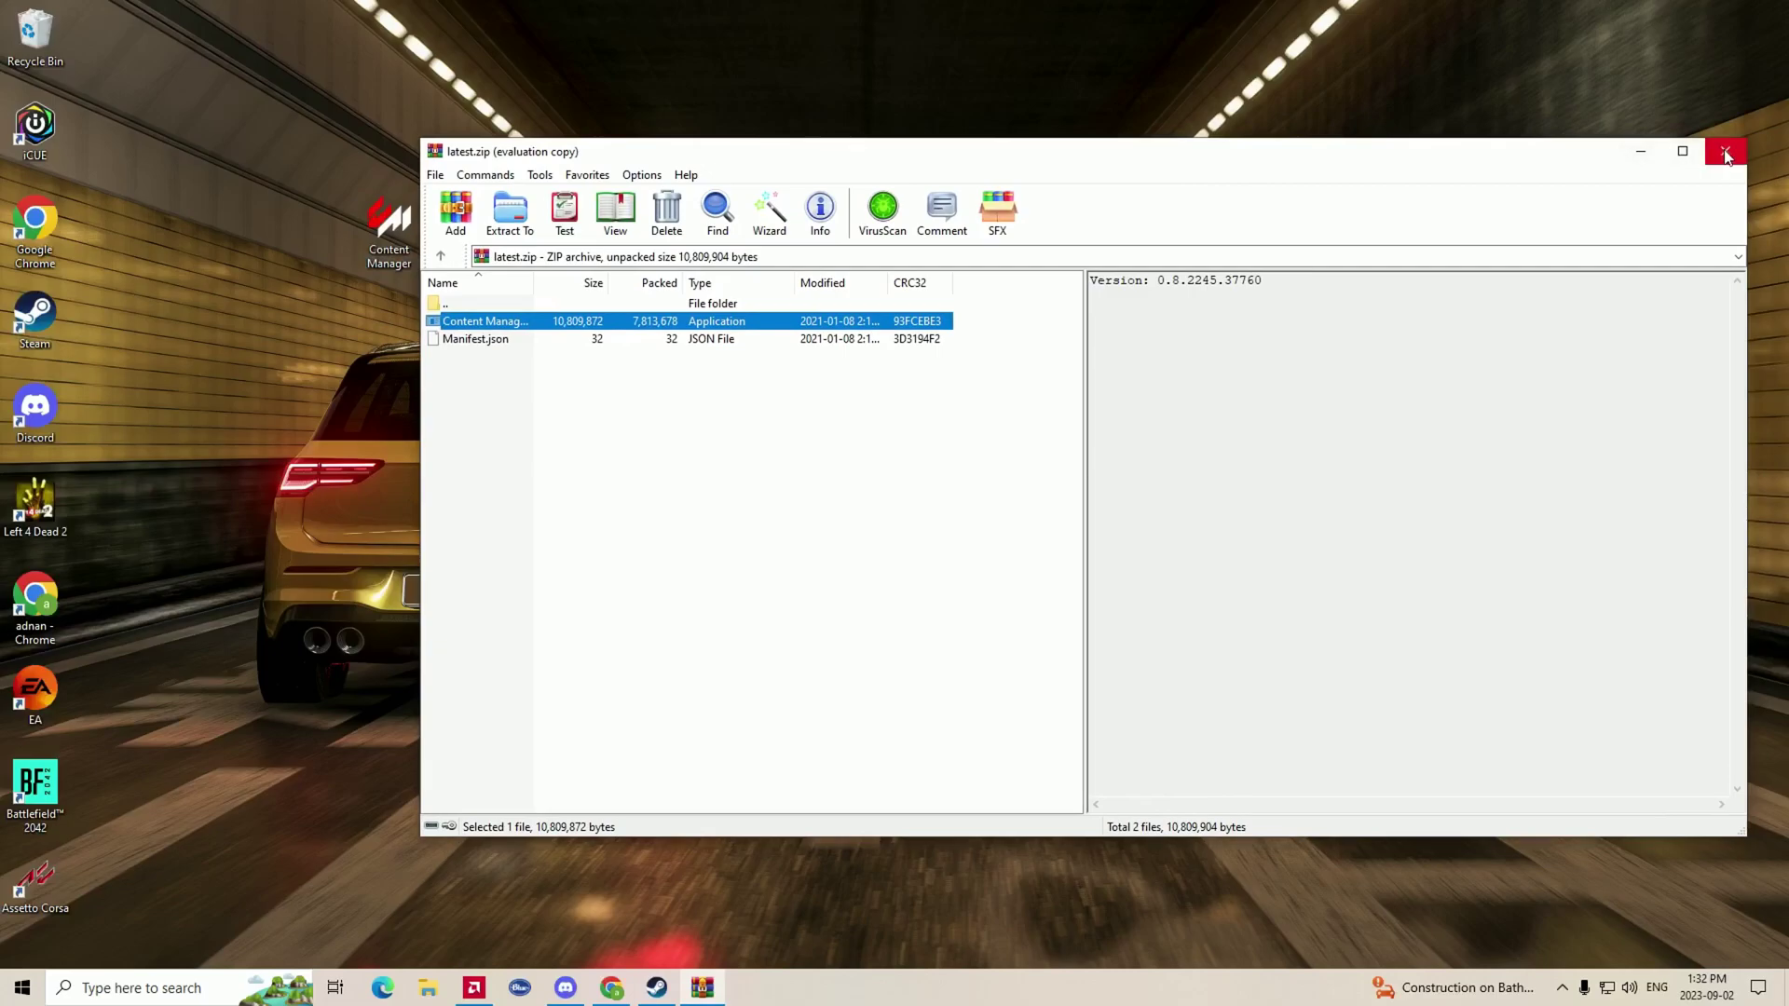
pyautogui.click(1725, 151)
# - Place the Content Manager icon beside the Recycle Bin on the desktop and launch the application
pyautogui.moveTo(395, 233); pyautogui.dragTo(107, 47)
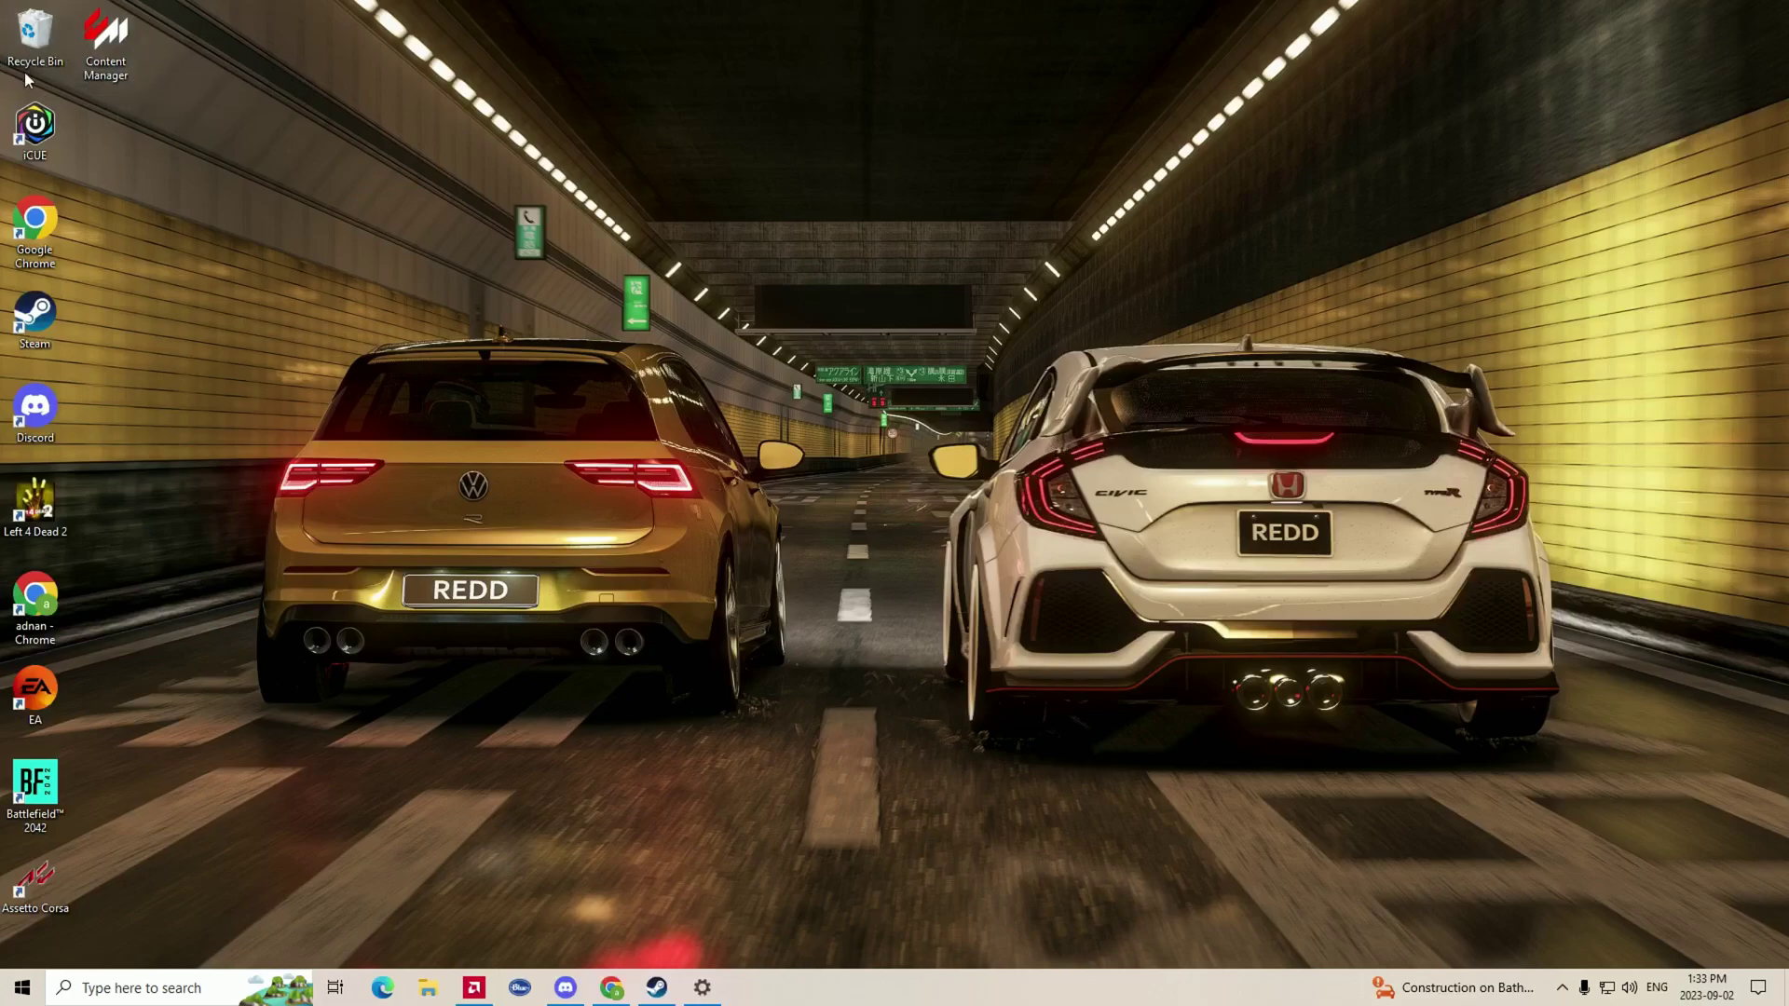
pyautogui.click(116, 42)
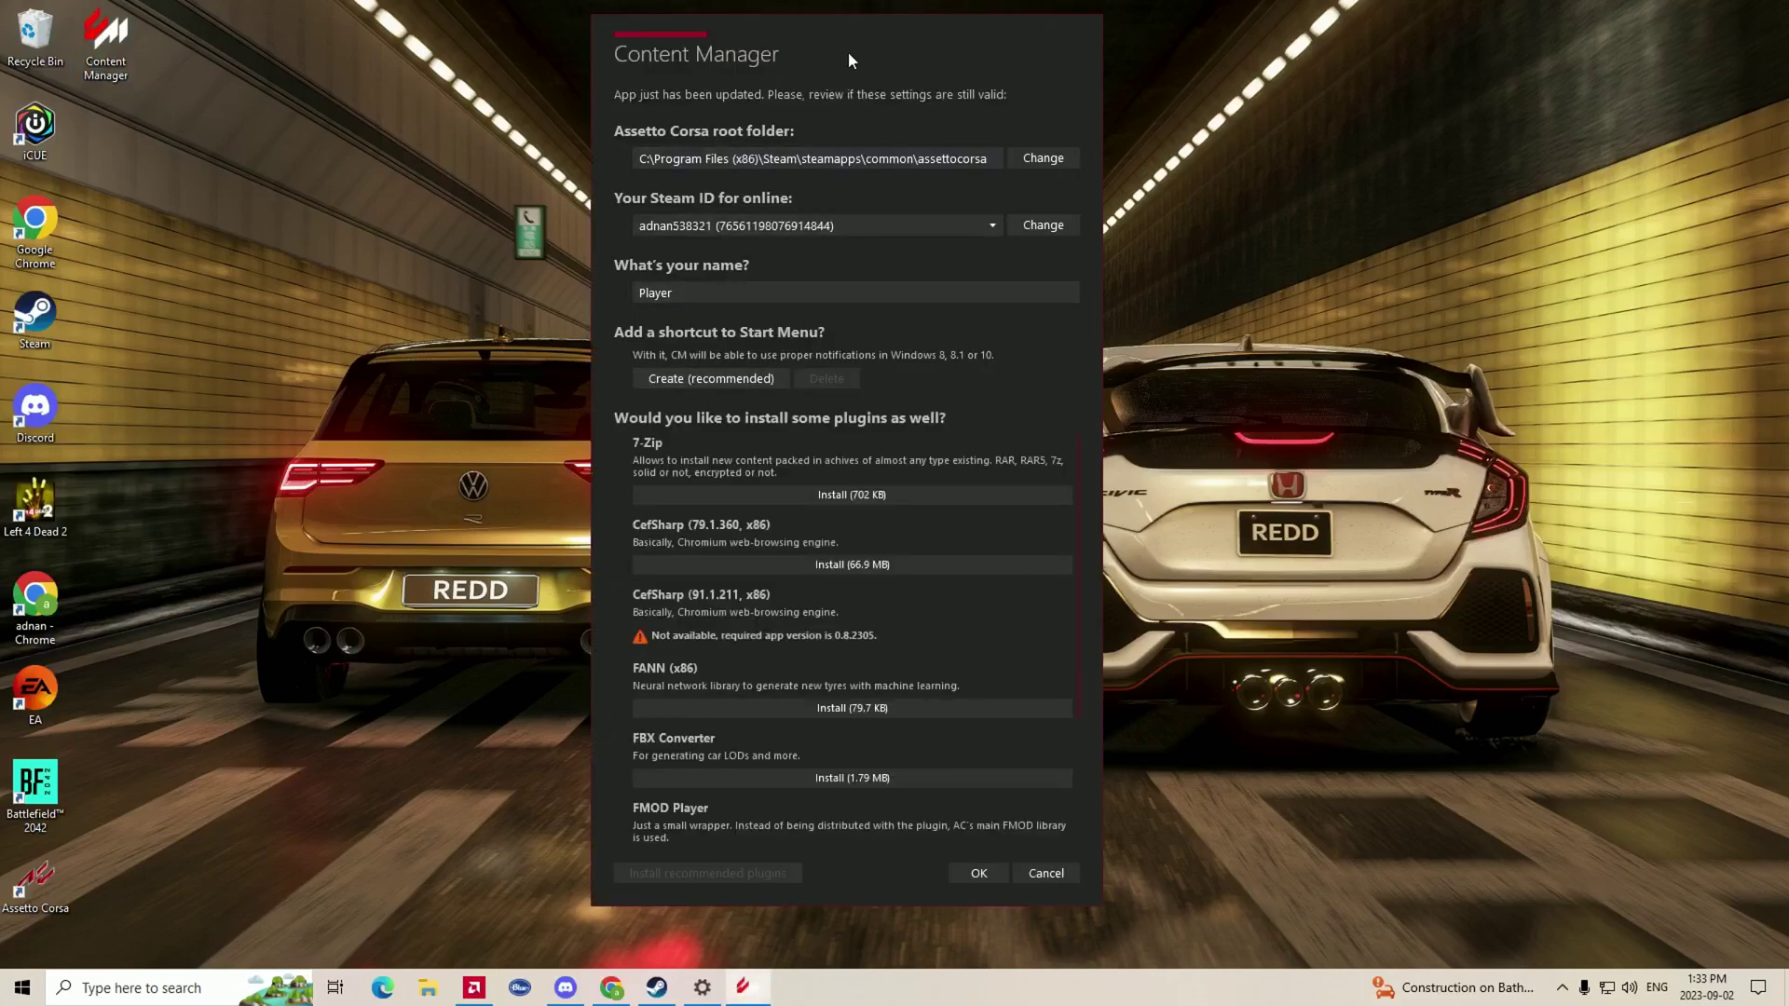
pyautogui.moveTo(853, 38)
pyautogui.mouseDown()
pyautogui.moveTo(861, 23)
pyautogui.moveTo(825, 20)
pyautogui.moveTo(798, 39)
pyautogui.moveTo(851, 46)
pyautogui.moveTo(824, 33)
pyautogui.mouseUp()
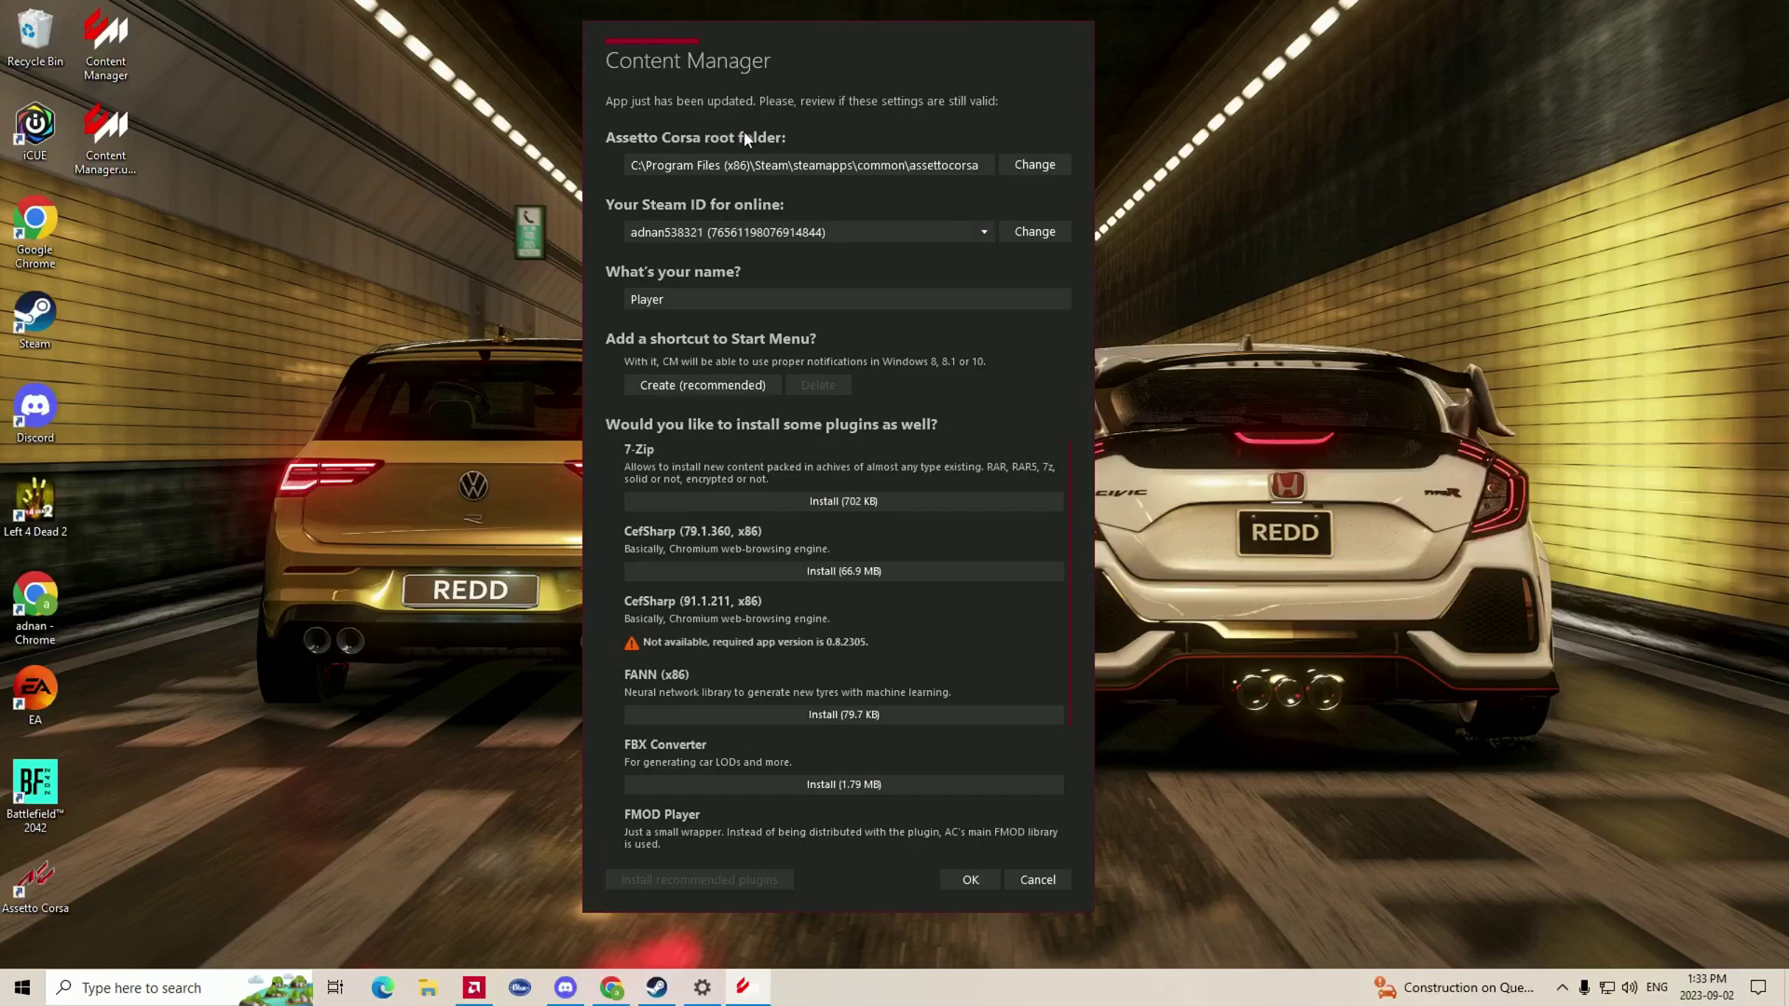
# - Set the Assetto Corsa root folder to C:\Program Files (x86)\Steam\steamapps\common\assettocorsa by browsing to it
pyautogui.click(1045, 168)
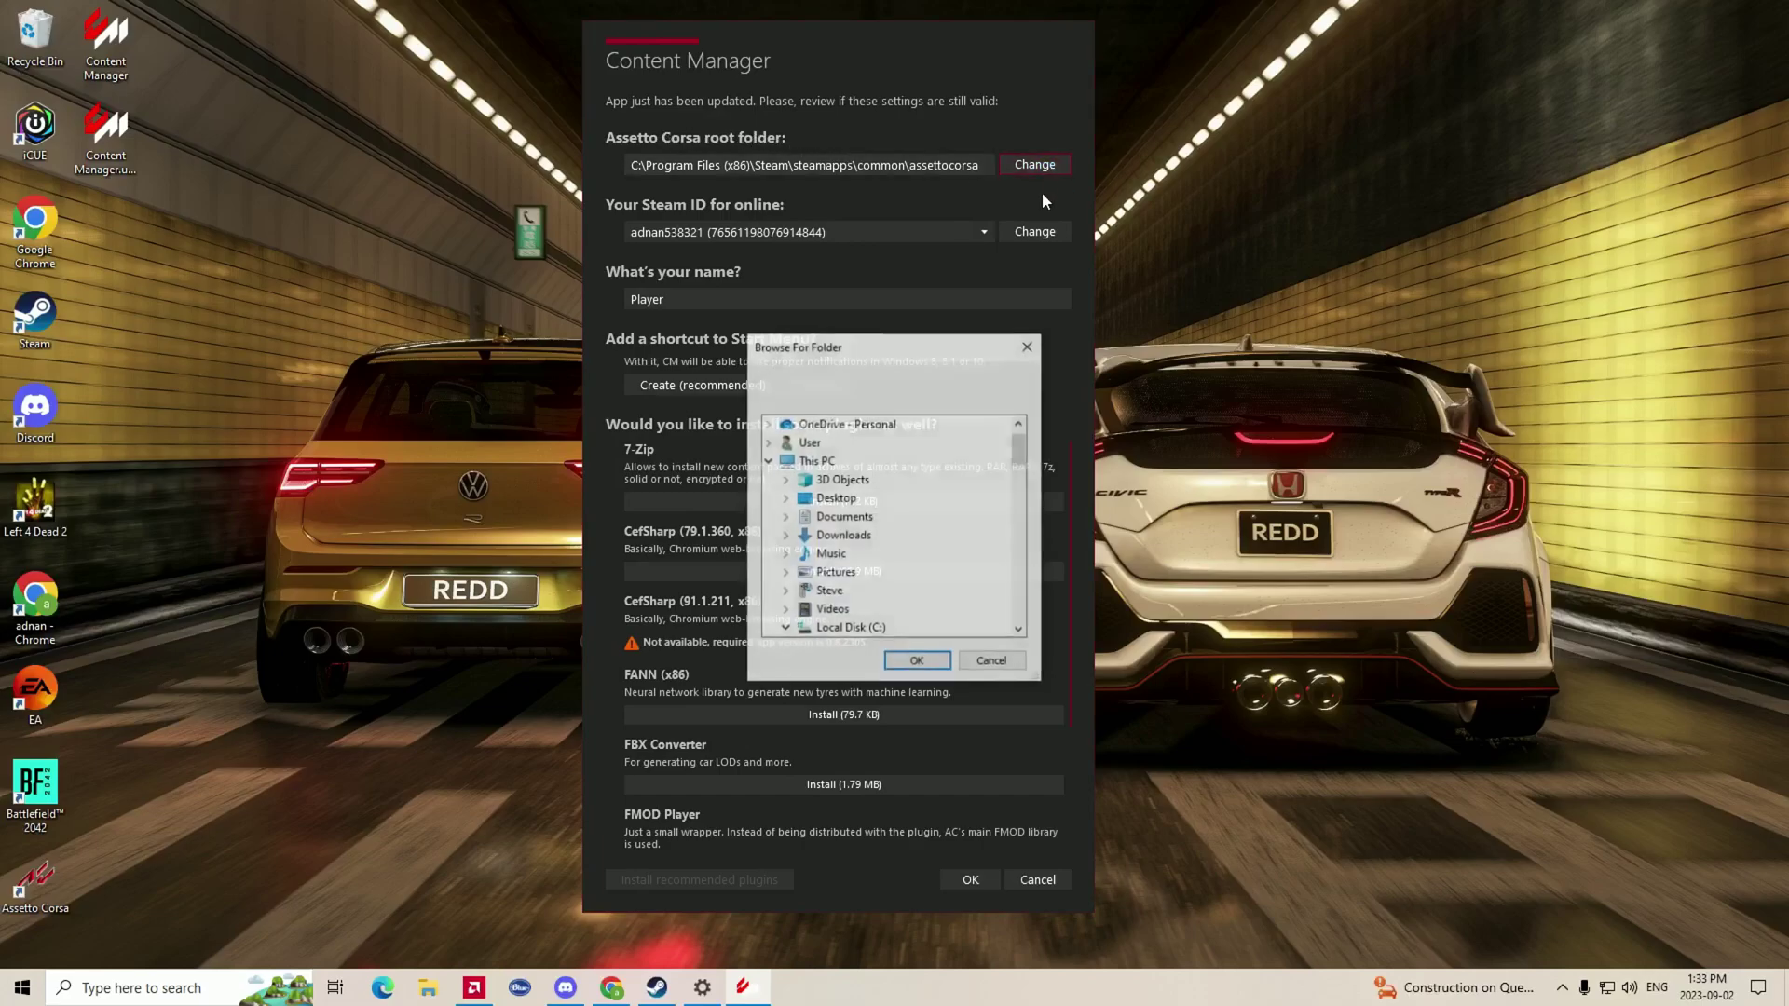
pyautogui.scroll(-3, 806, 531)
pyautogui.click(803, 572)
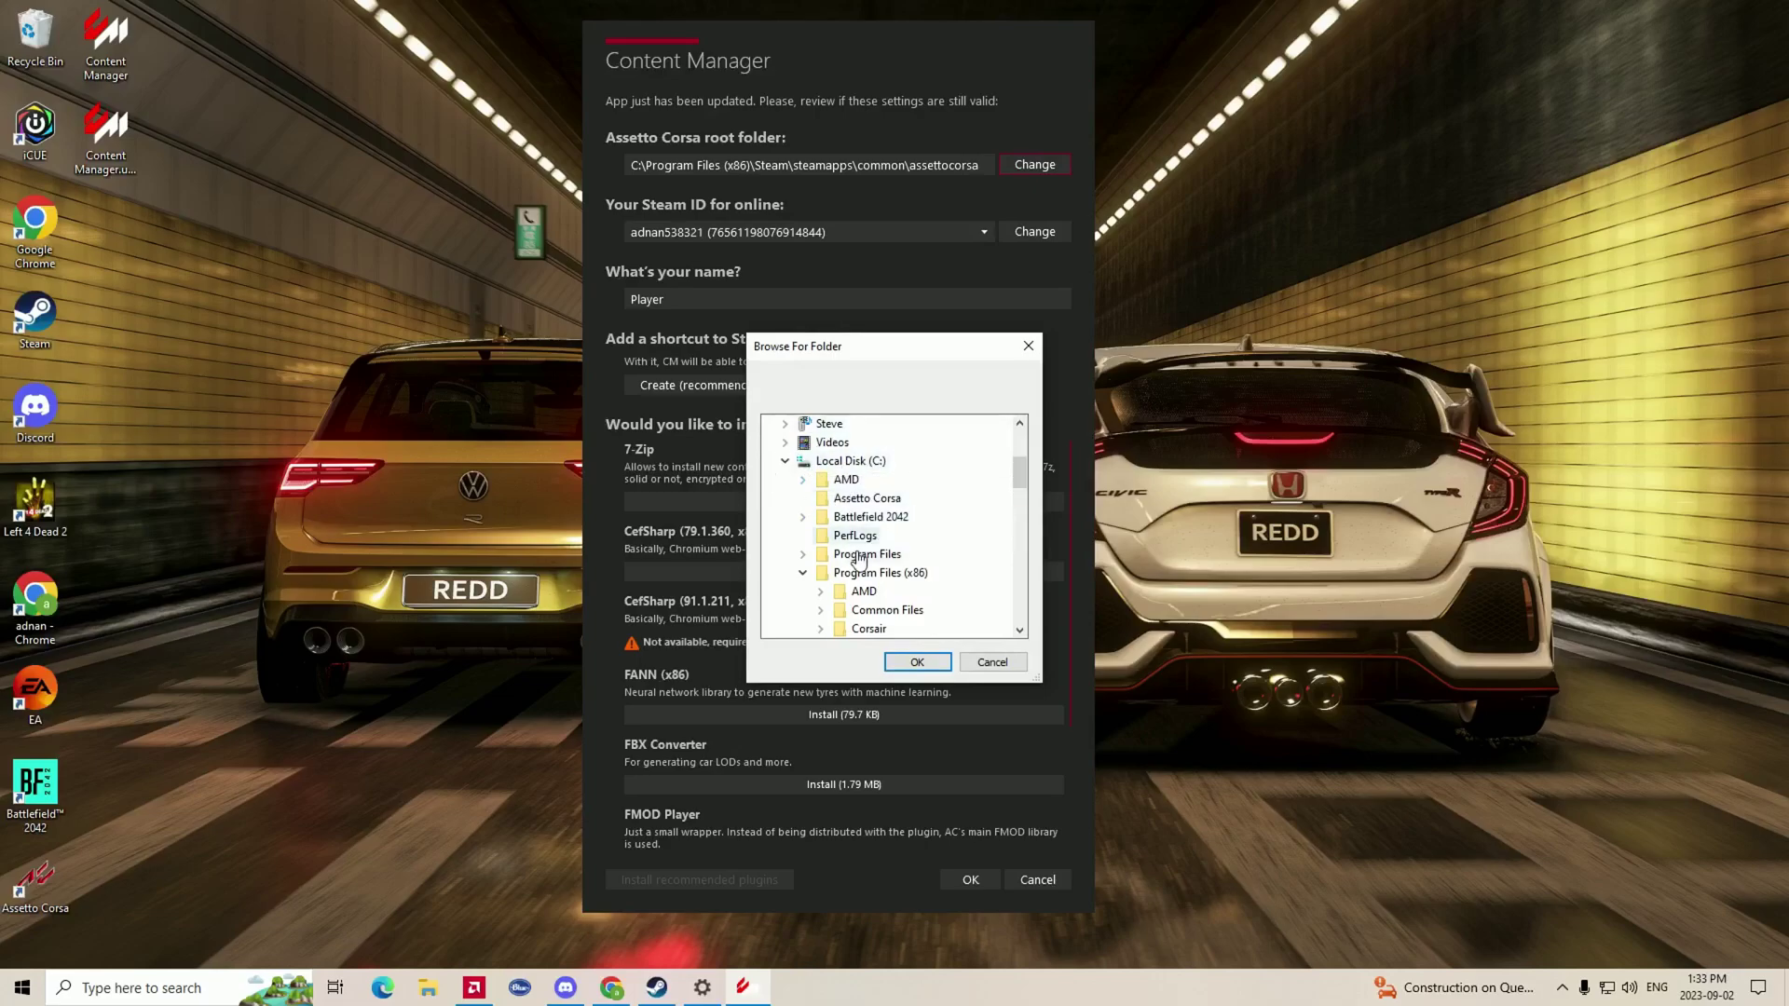
pyautogui.scroll(-1, 873, 528)
pyautogui.scroll(-3, 873, 528)
pyautogui.click(820, 553)
pyautogui.scroll(-5, 868, 582)
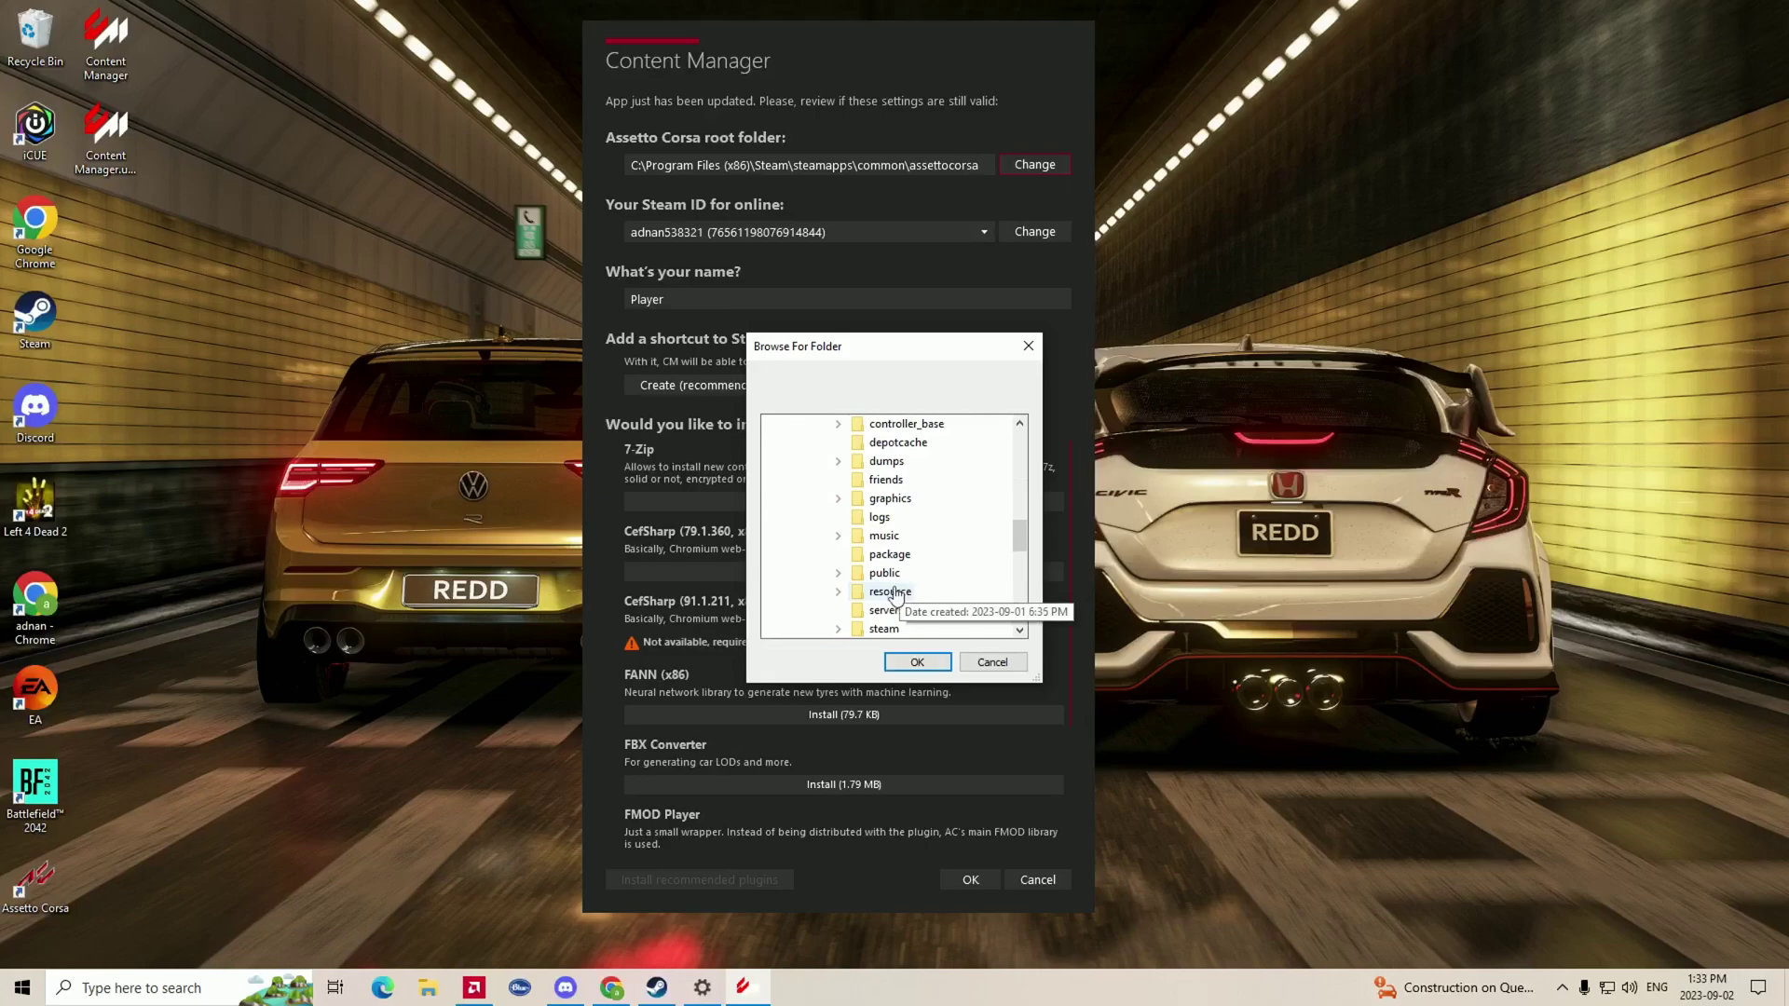
pyautogui.doubleClick(895, 578)
pyautogui.doubleClick(909, 578)
pyautogui.click(922, 576)
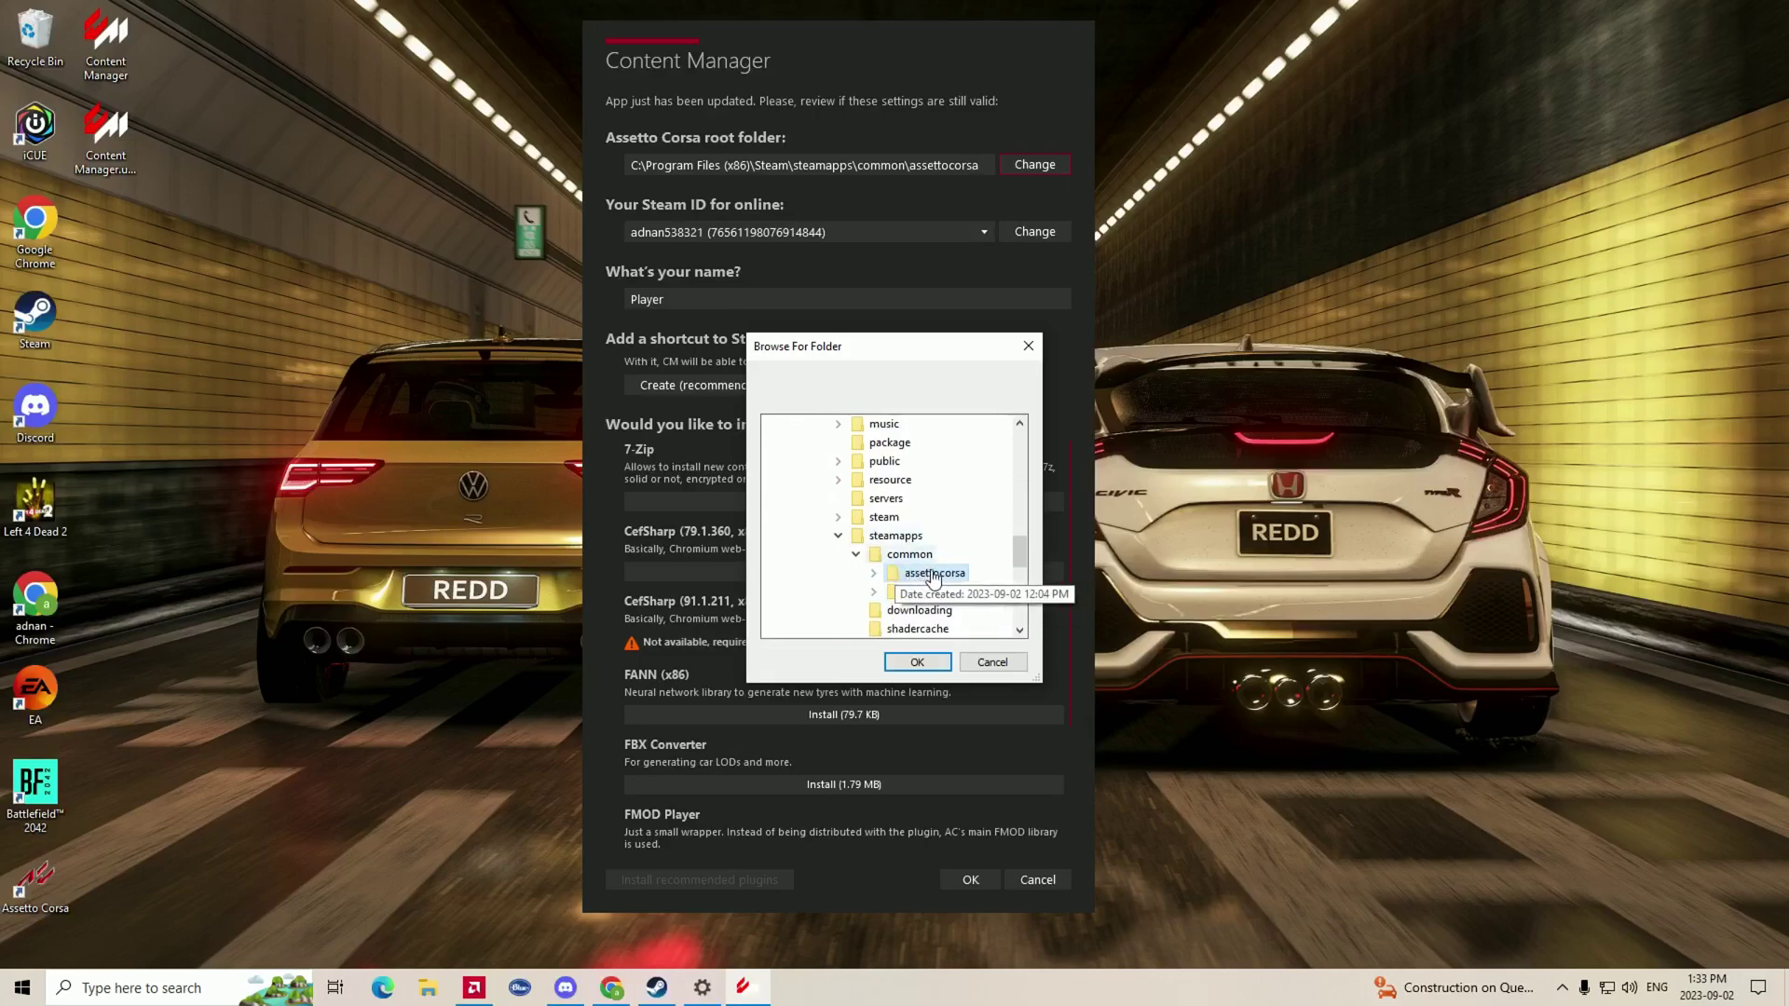
pyautogui.doubleClick(923, 577)
pyautogui.click(917, 662)
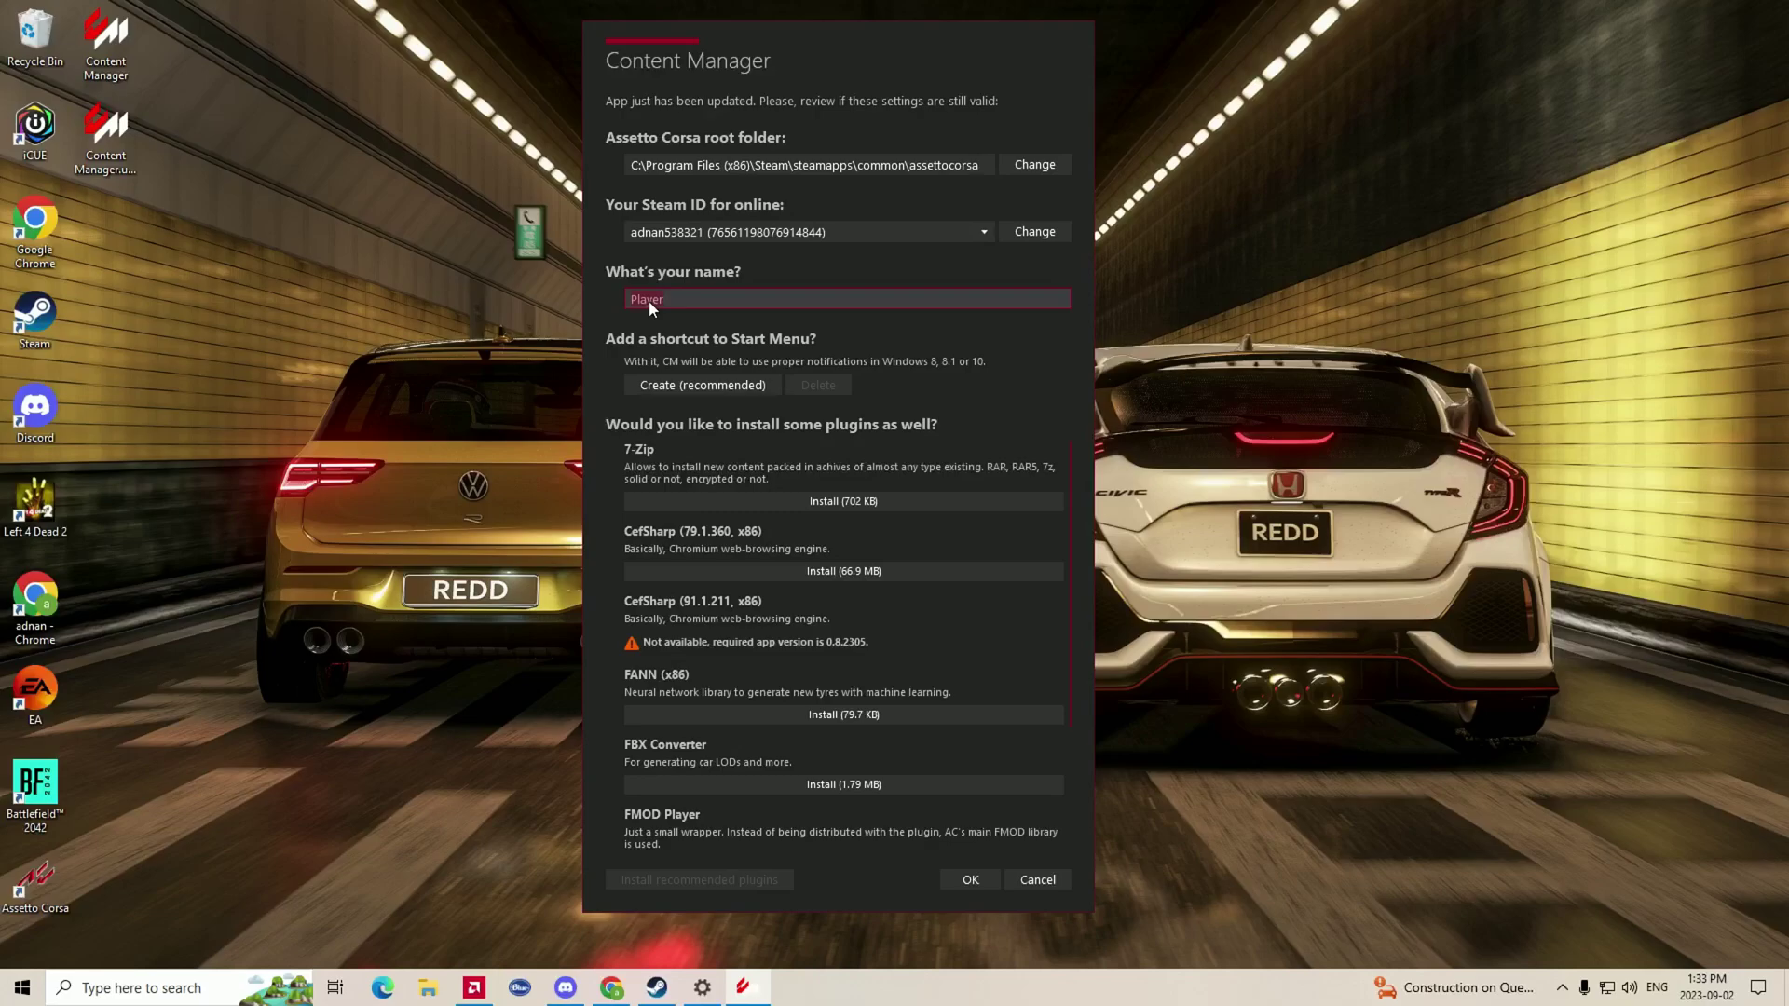
# - Set the player name to 2Fast4U and create the recommended Start Menu shortcut
pyautogui.write('2Fast4U')
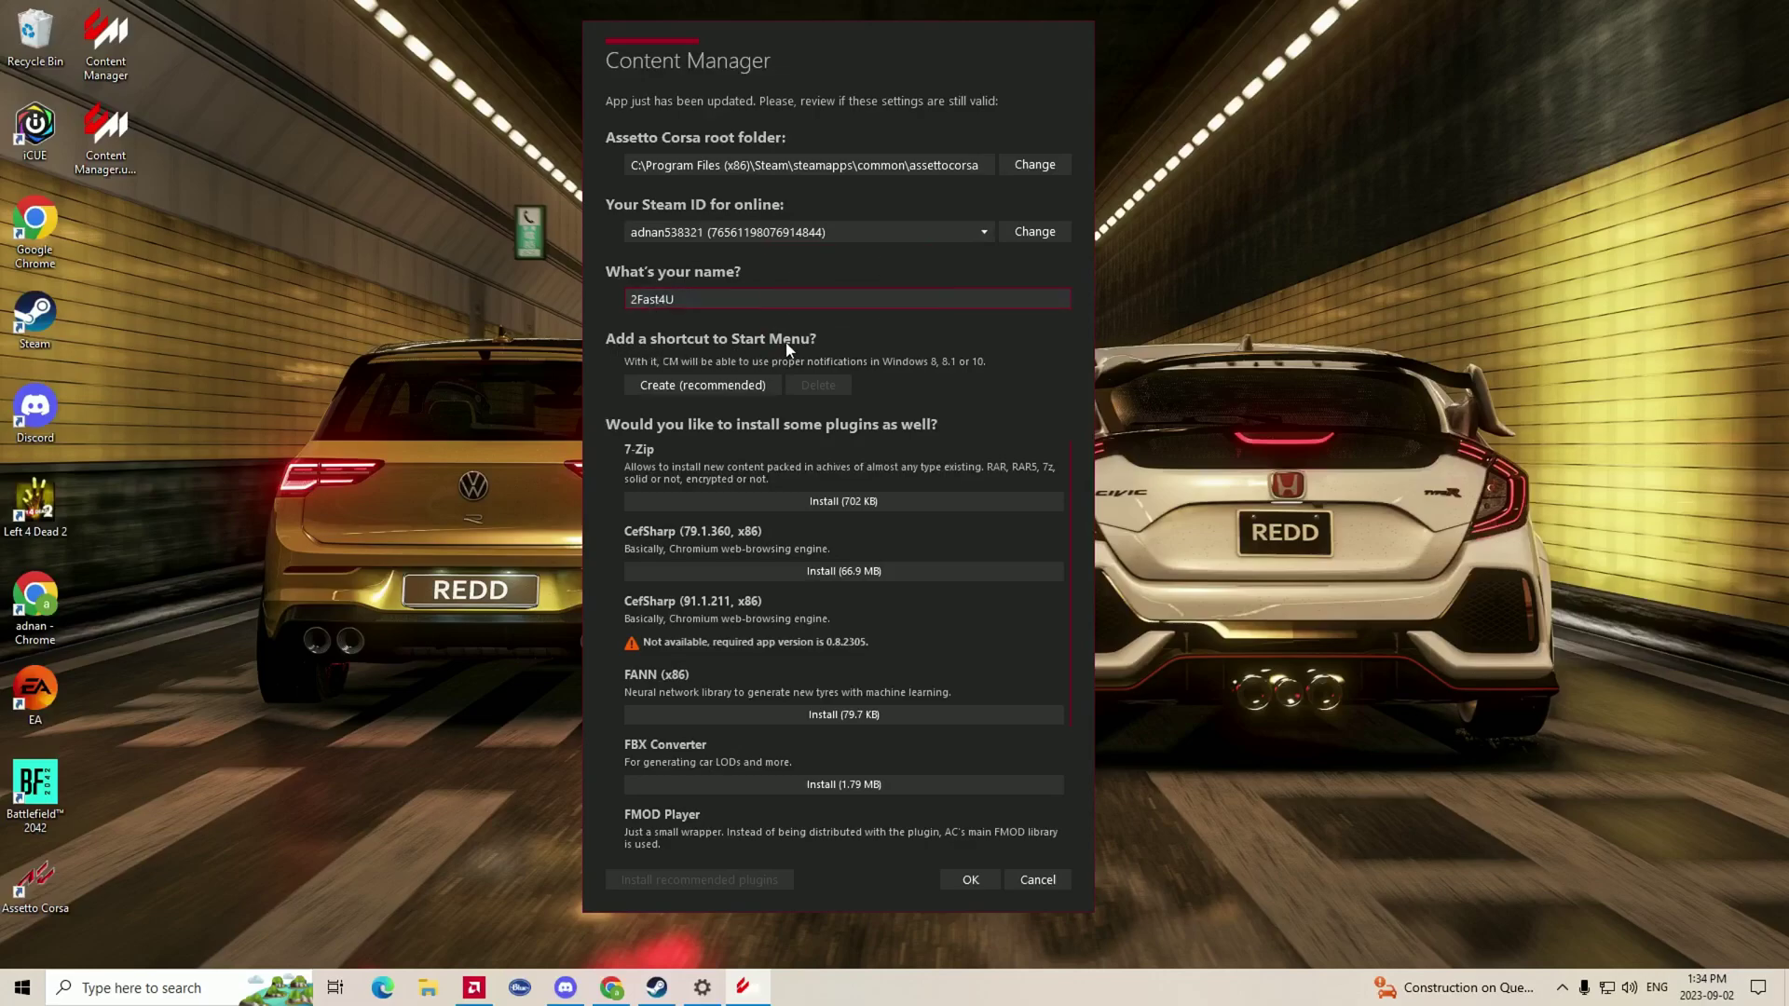
pyautogui.click(706, 377)
# - Install the 7-Zip plugin, accept the initial setup and maximize the Content Manager window
pyautogui.click(824, 501)
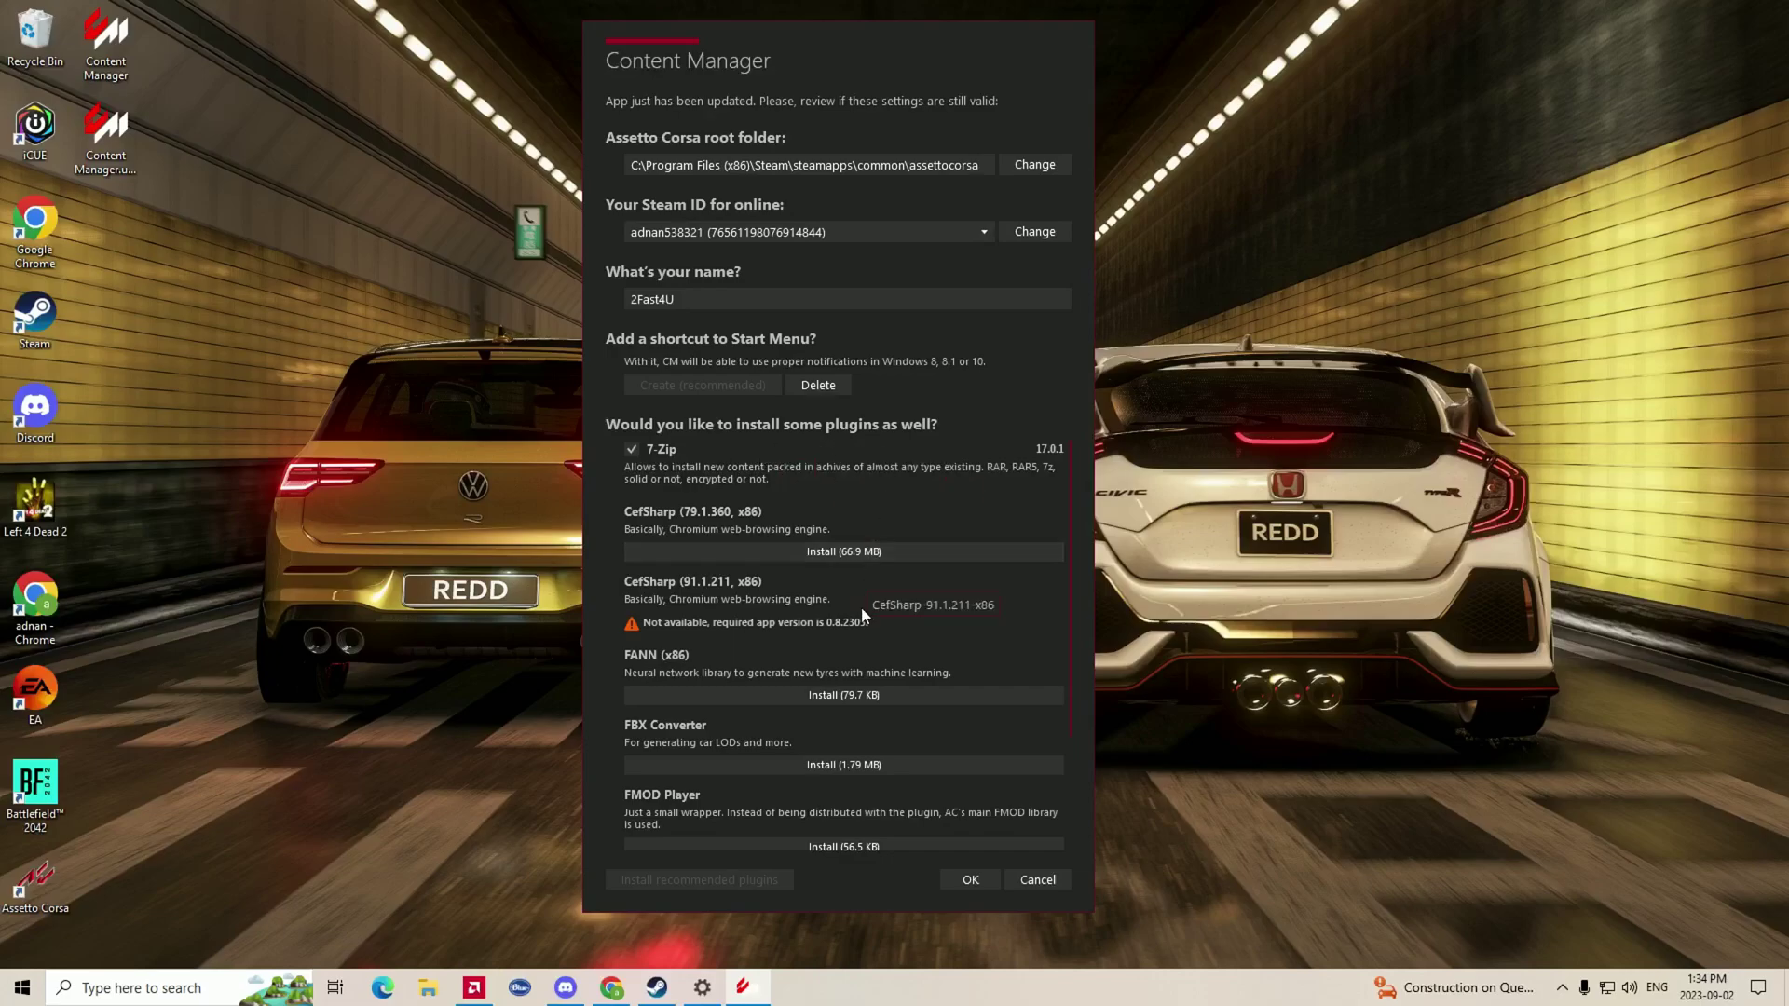
pyautogui.click(969, 881)
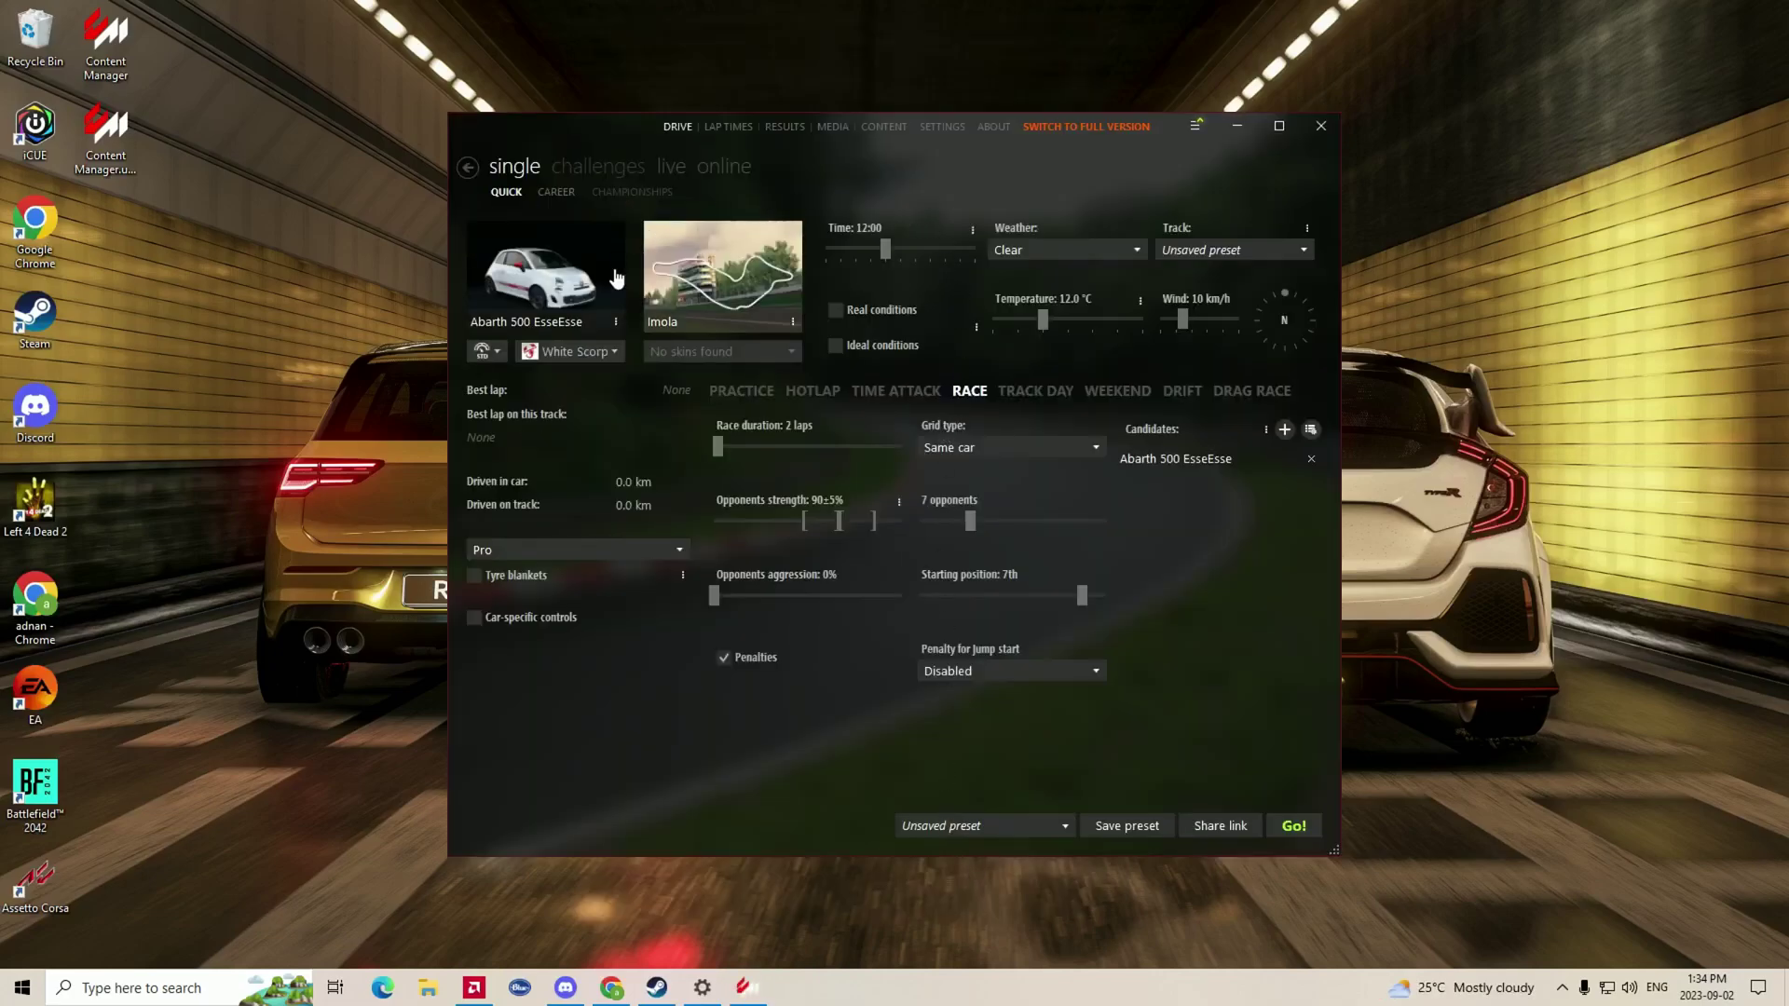
pyautogui.click(1278, 125)
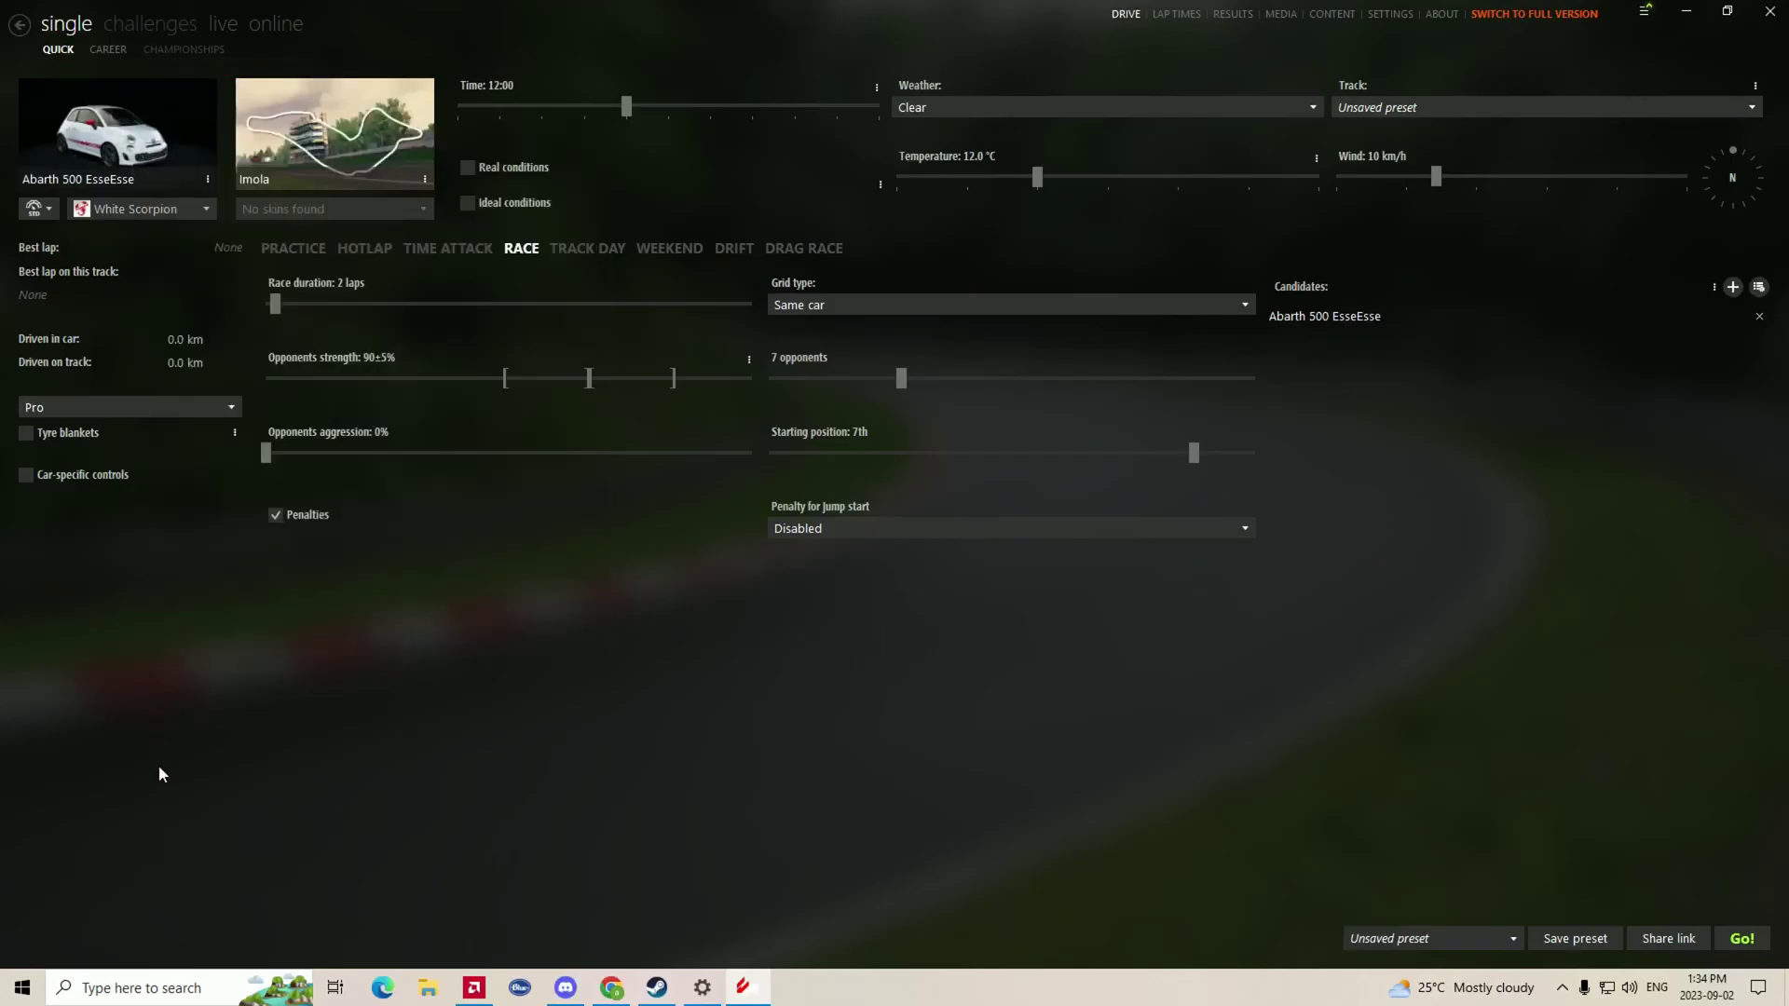
# - Switch to Chrome and look over the Patreon page for the Pure weather and graphics mod, including its latest posts
pyautogui.hotkey('alt', 'Tab')
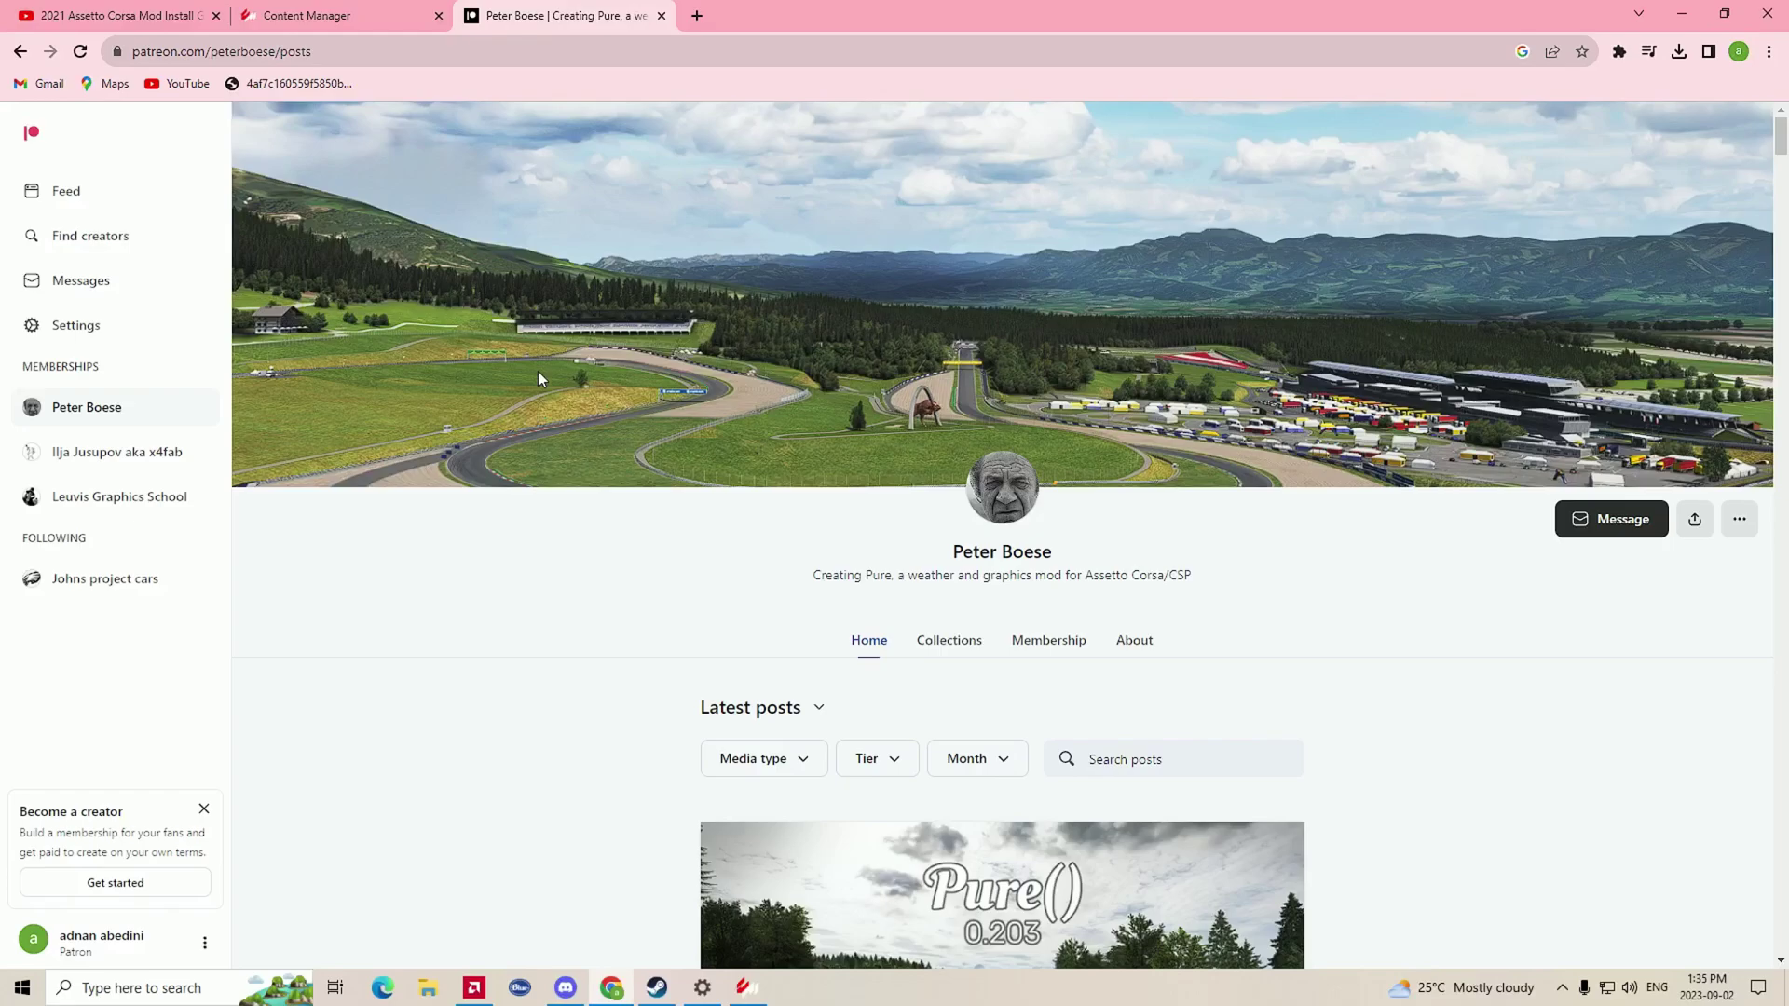
pyautogui.scroll(-3, 463, 566)
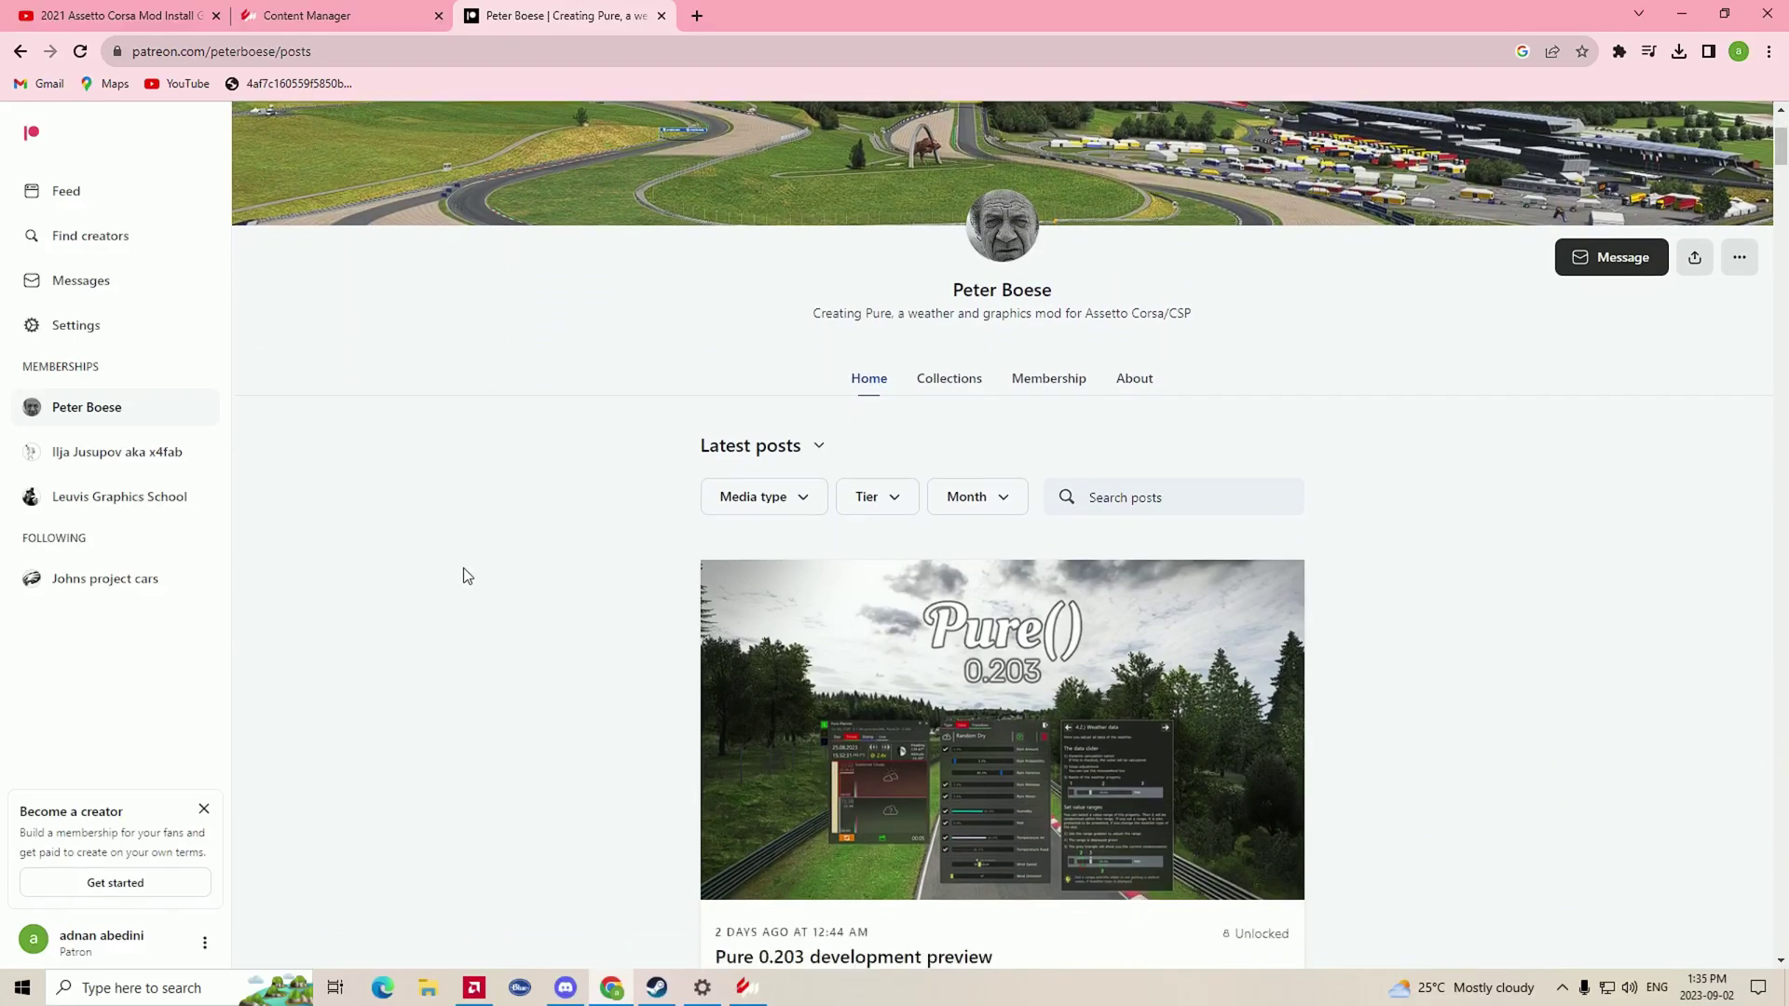
pyautogui.scroll(-2, 463, 569)
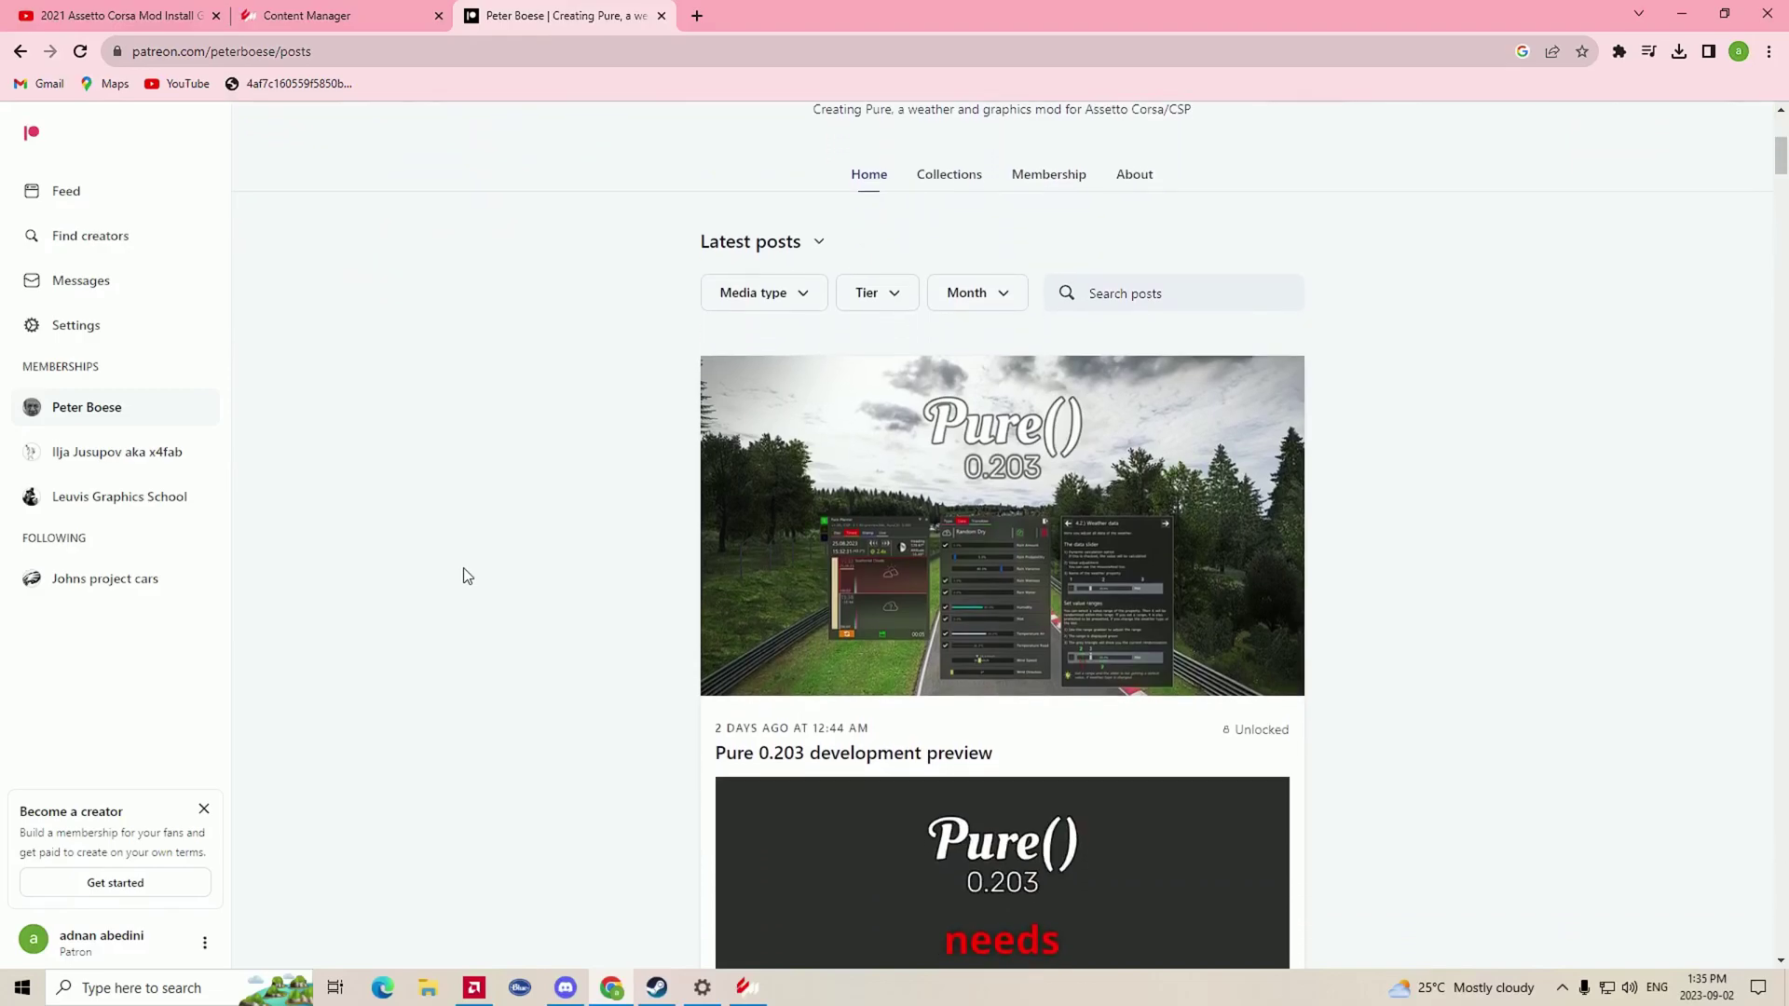
pyautogui.scroll(4, 463, 569)
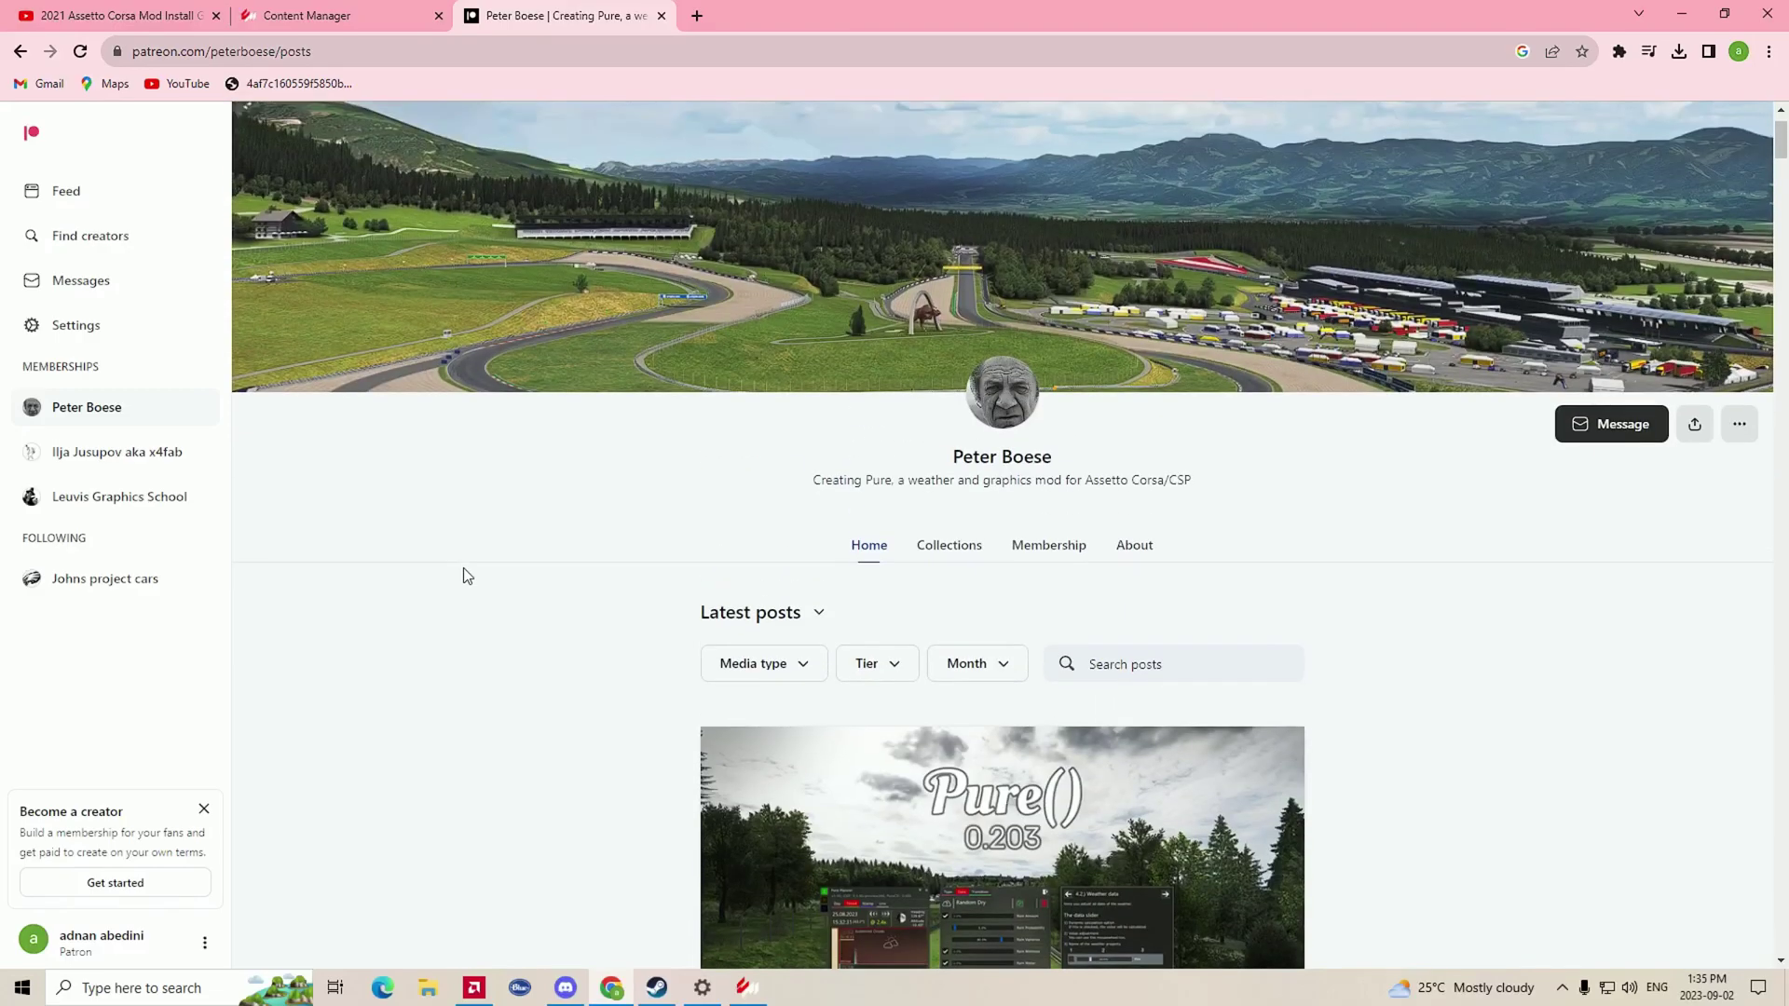
pyautogui.scroll(-4, 463, 569)
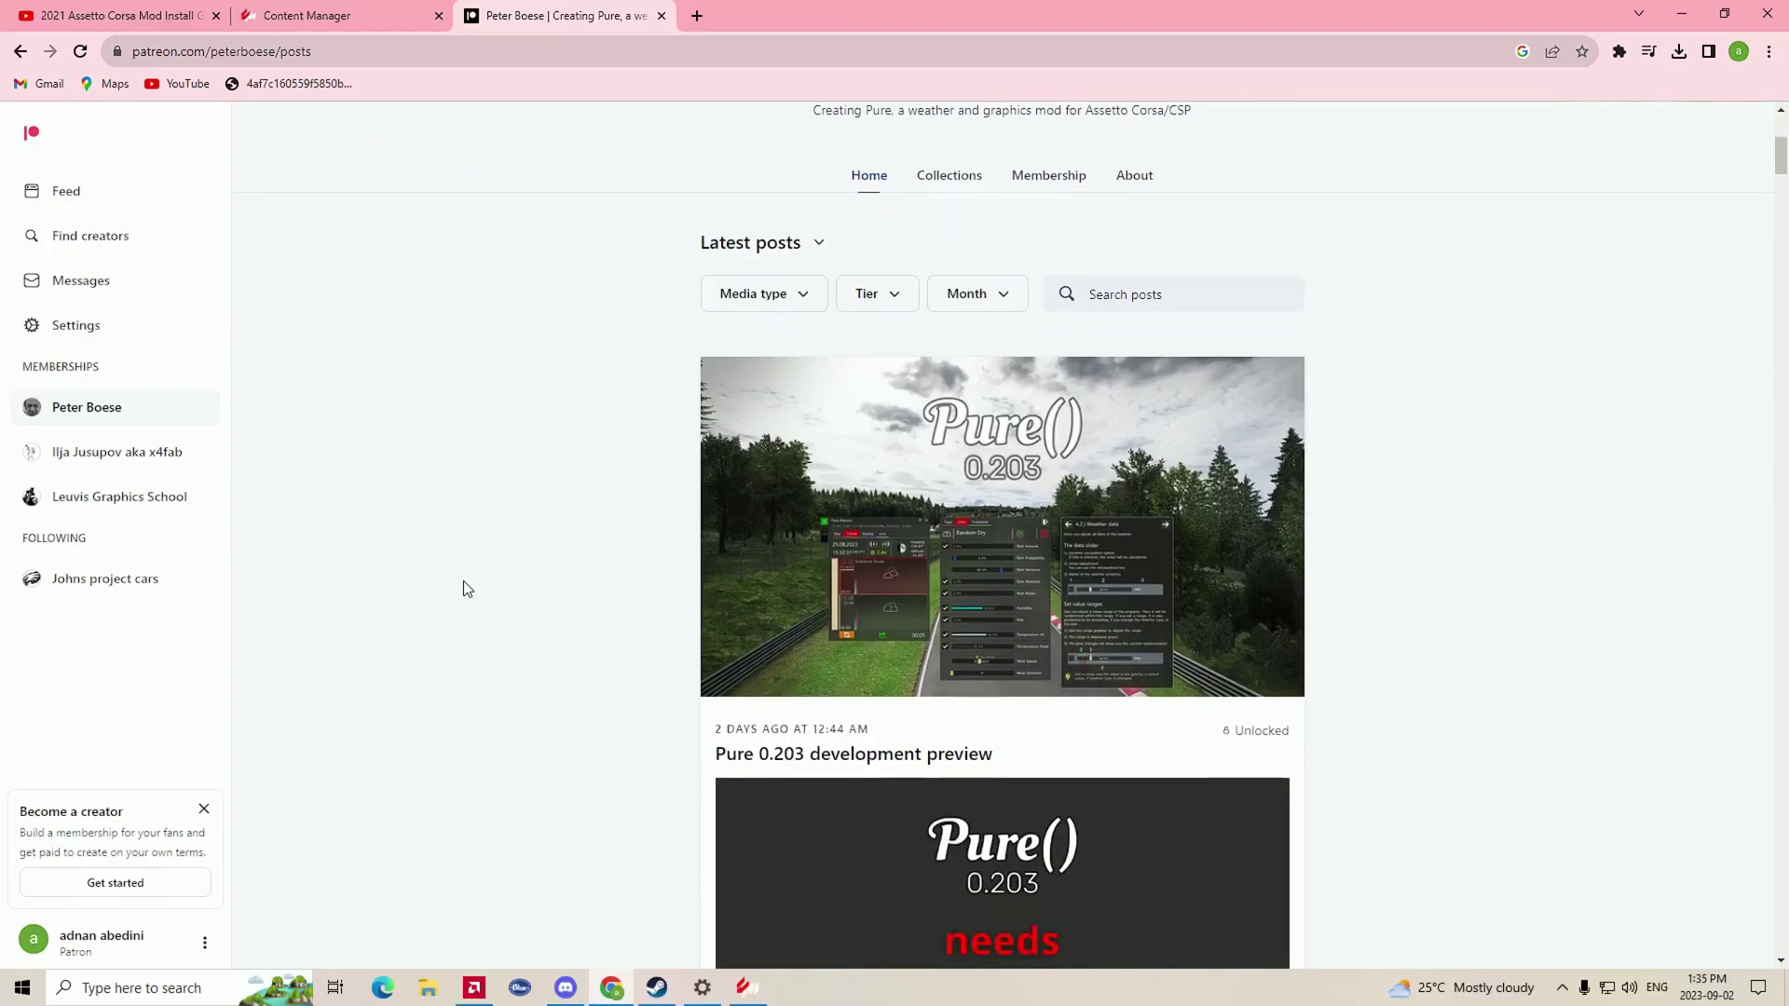
pyautogui.scroll(2, 463, 582)
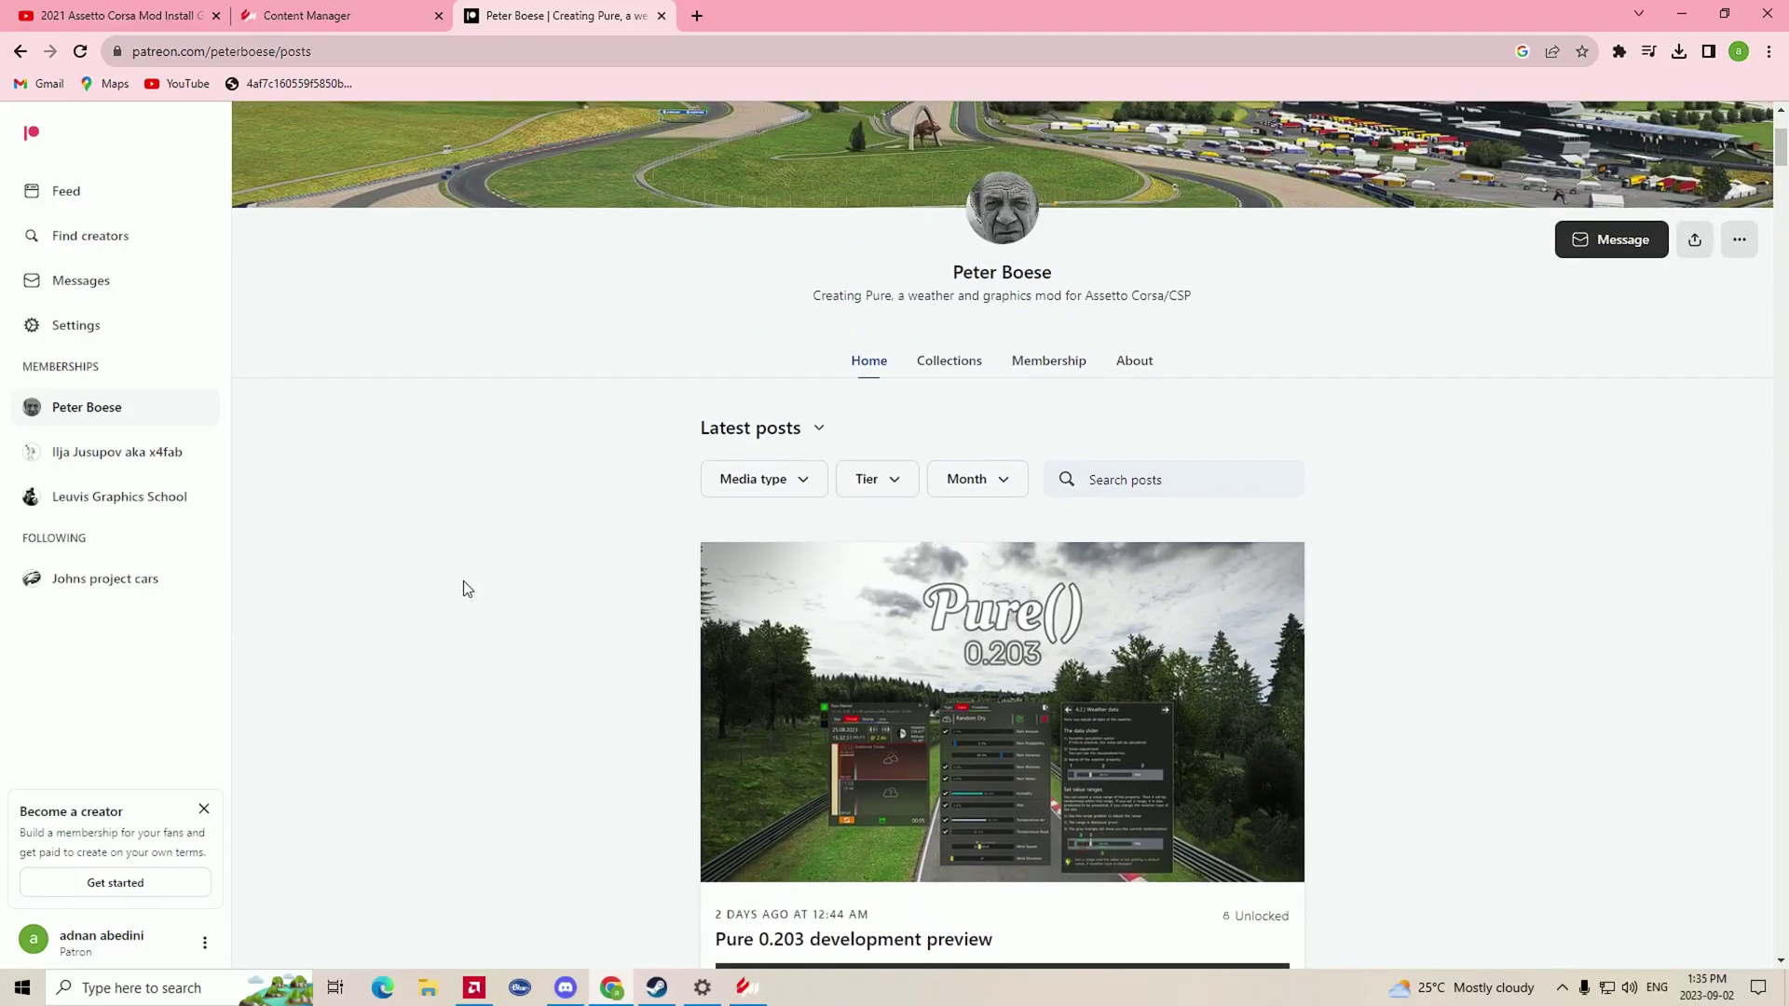
pyautogui.moveTo(906, 296); pyautogui.dragTo(1057, 315)
pyautogui.click(1058, 315)
pyautogui.scroll(-3, 1209, 594)
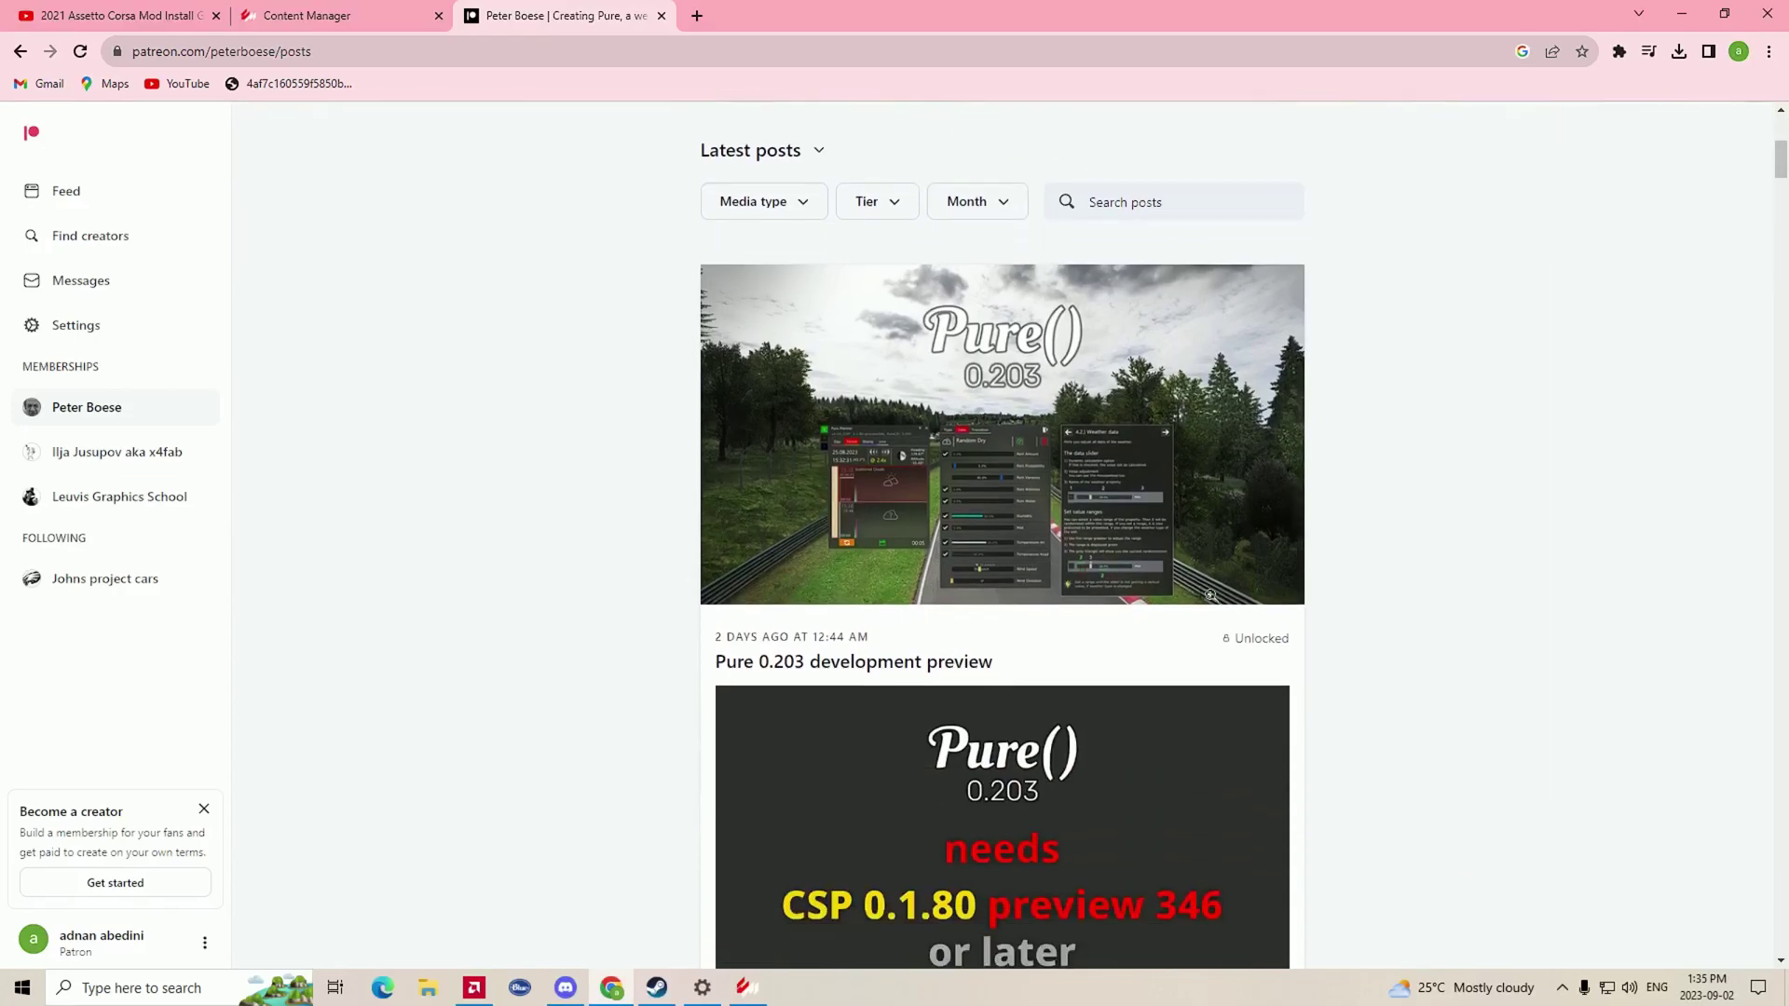
pyautogui.scroll(6, 1209, 594)
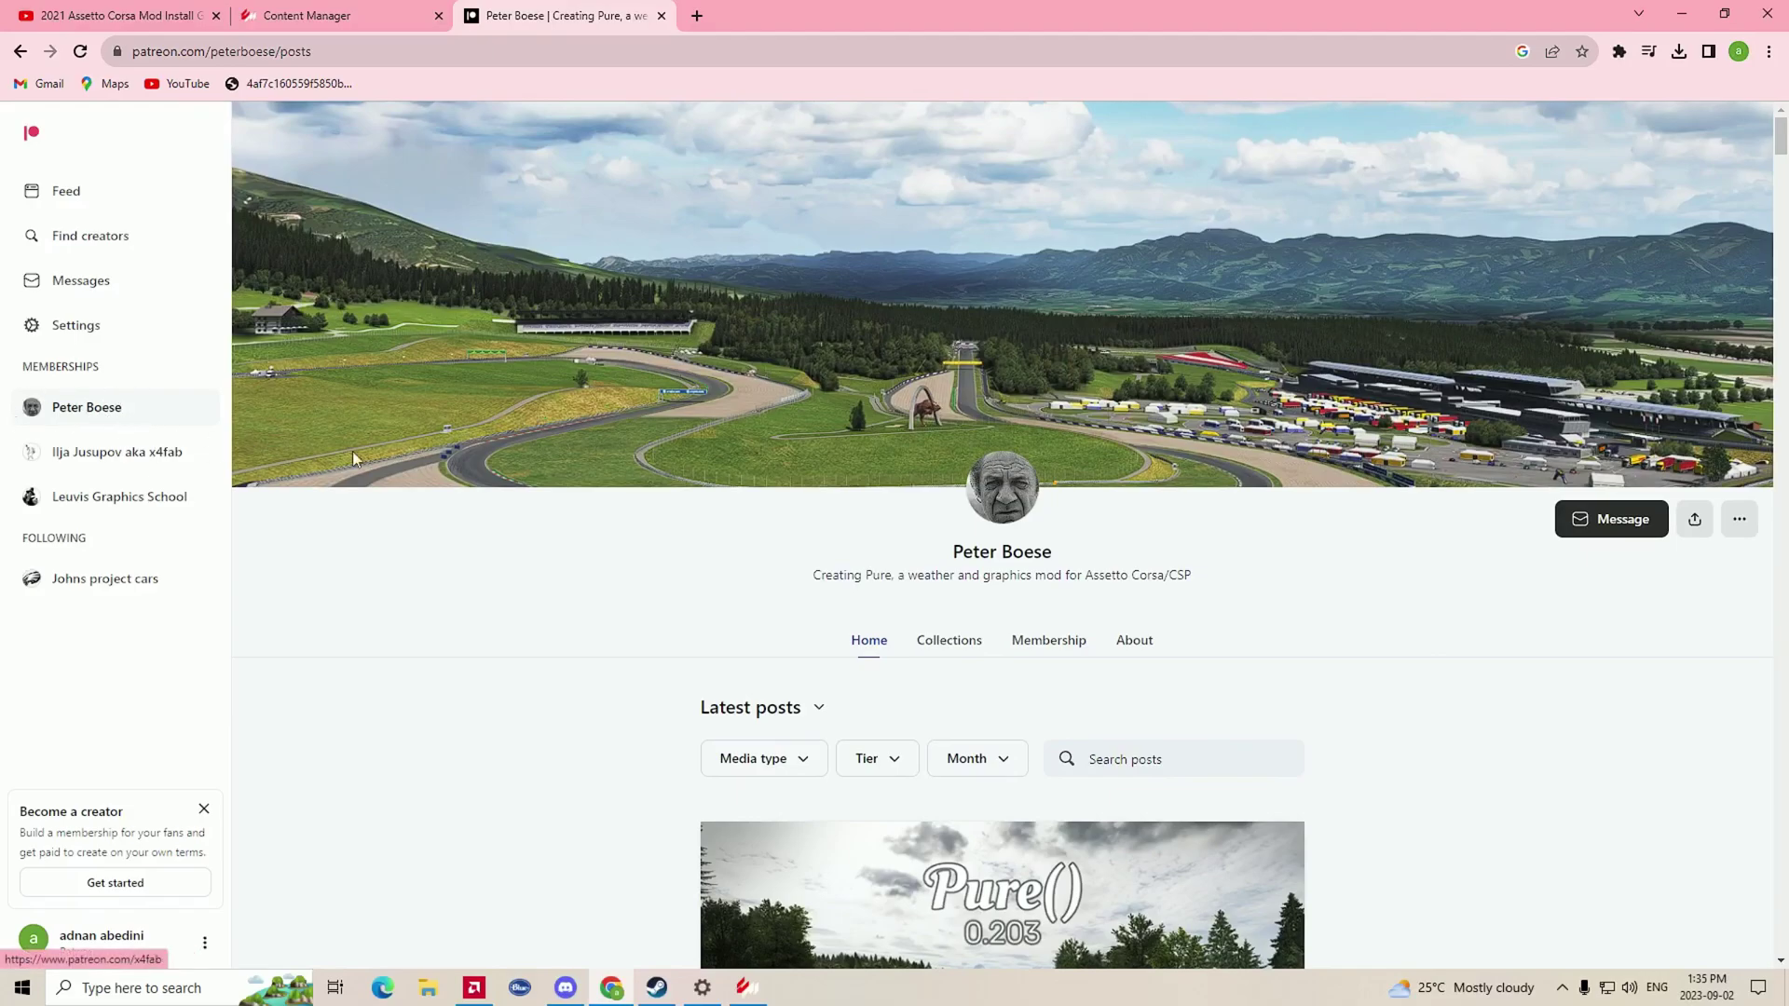
# - Review the Pure creator's Patreon page and the Pure 0.203 development preview post, including its required CSP version
pyautogui.moveTo(1001, 554); pyautogui.dragTo(1060, 563)
pyautogui.click(945, 562)
pyautogui.scroll(-2, 945, 562)
pyautogui.scroll(-2, 774, 550)
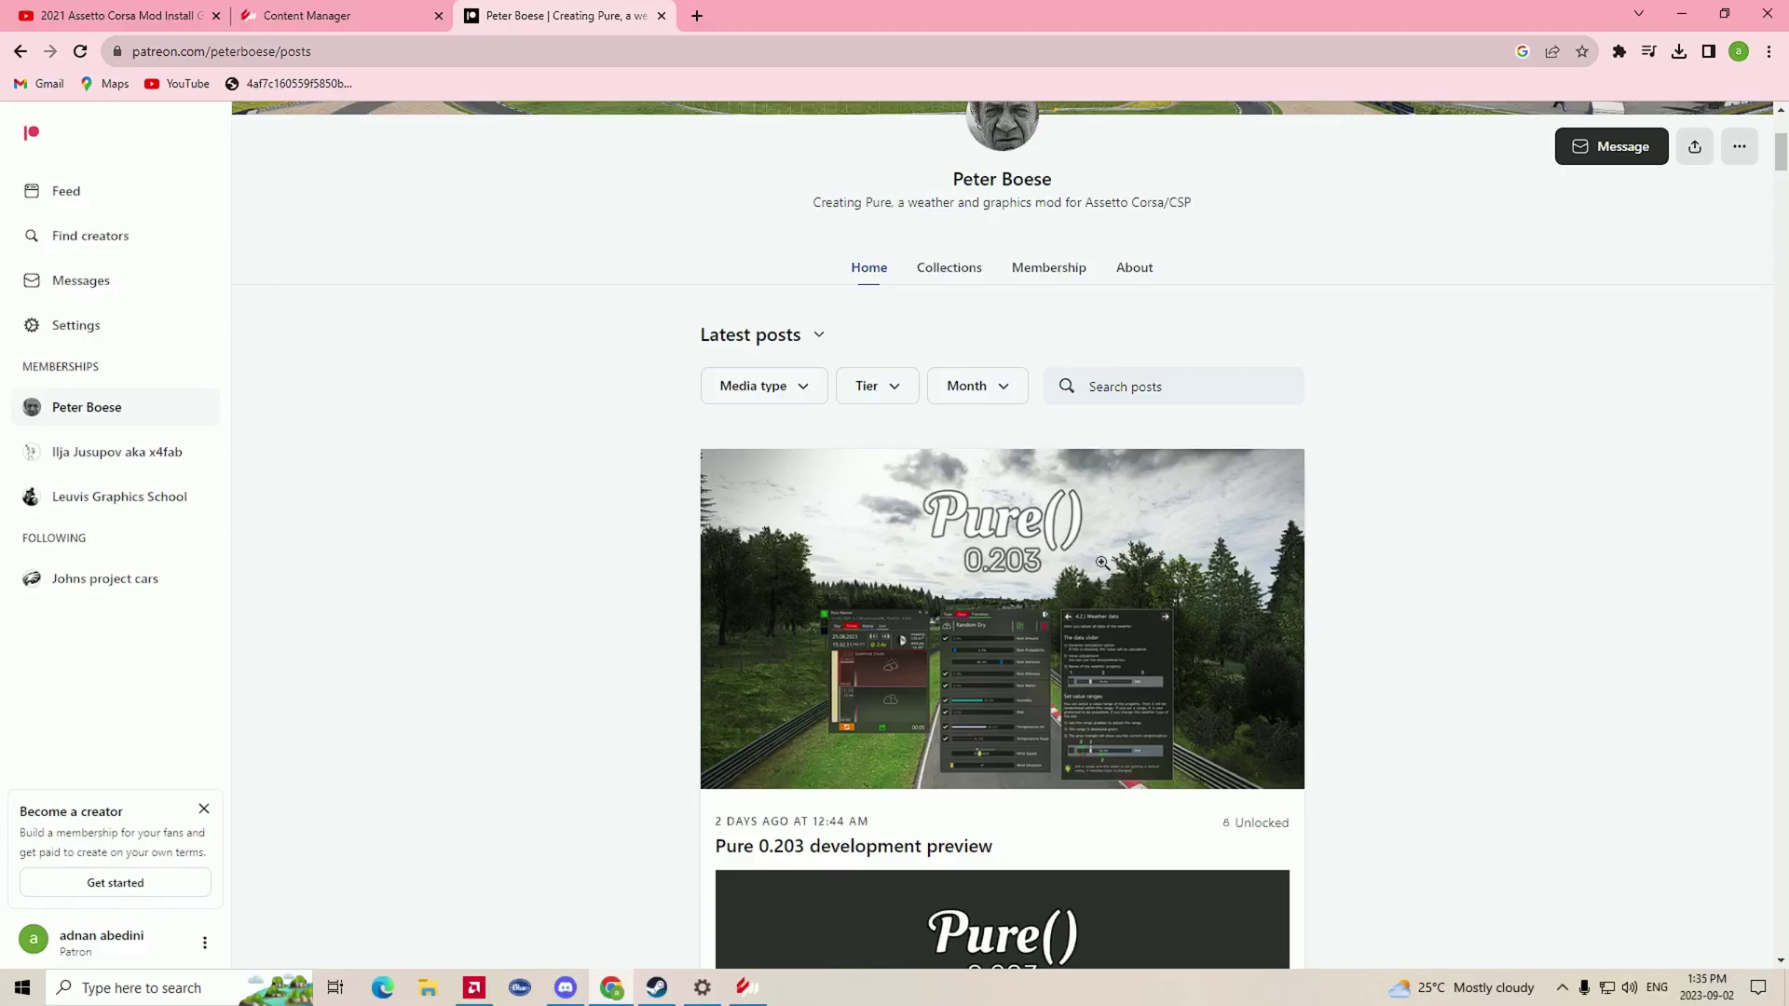
pyautogui.scroll(-3, 1138, 554)
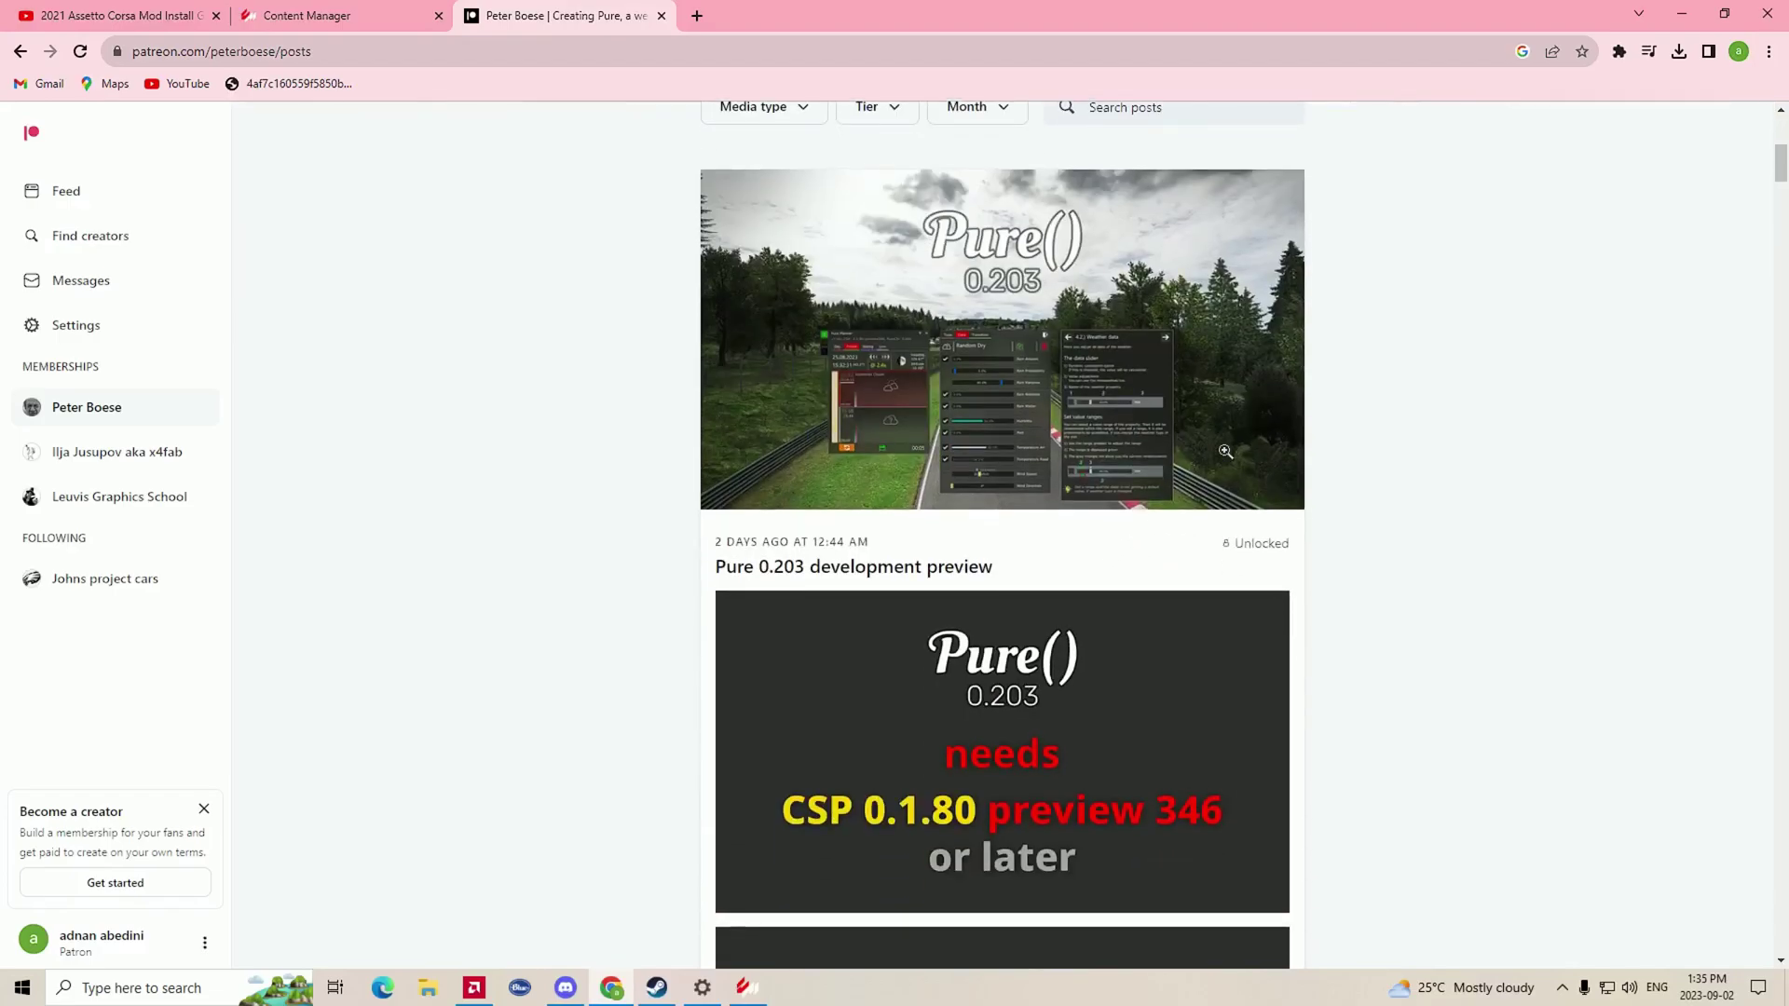
pyautogui.scroll(-8, 1225, 451)
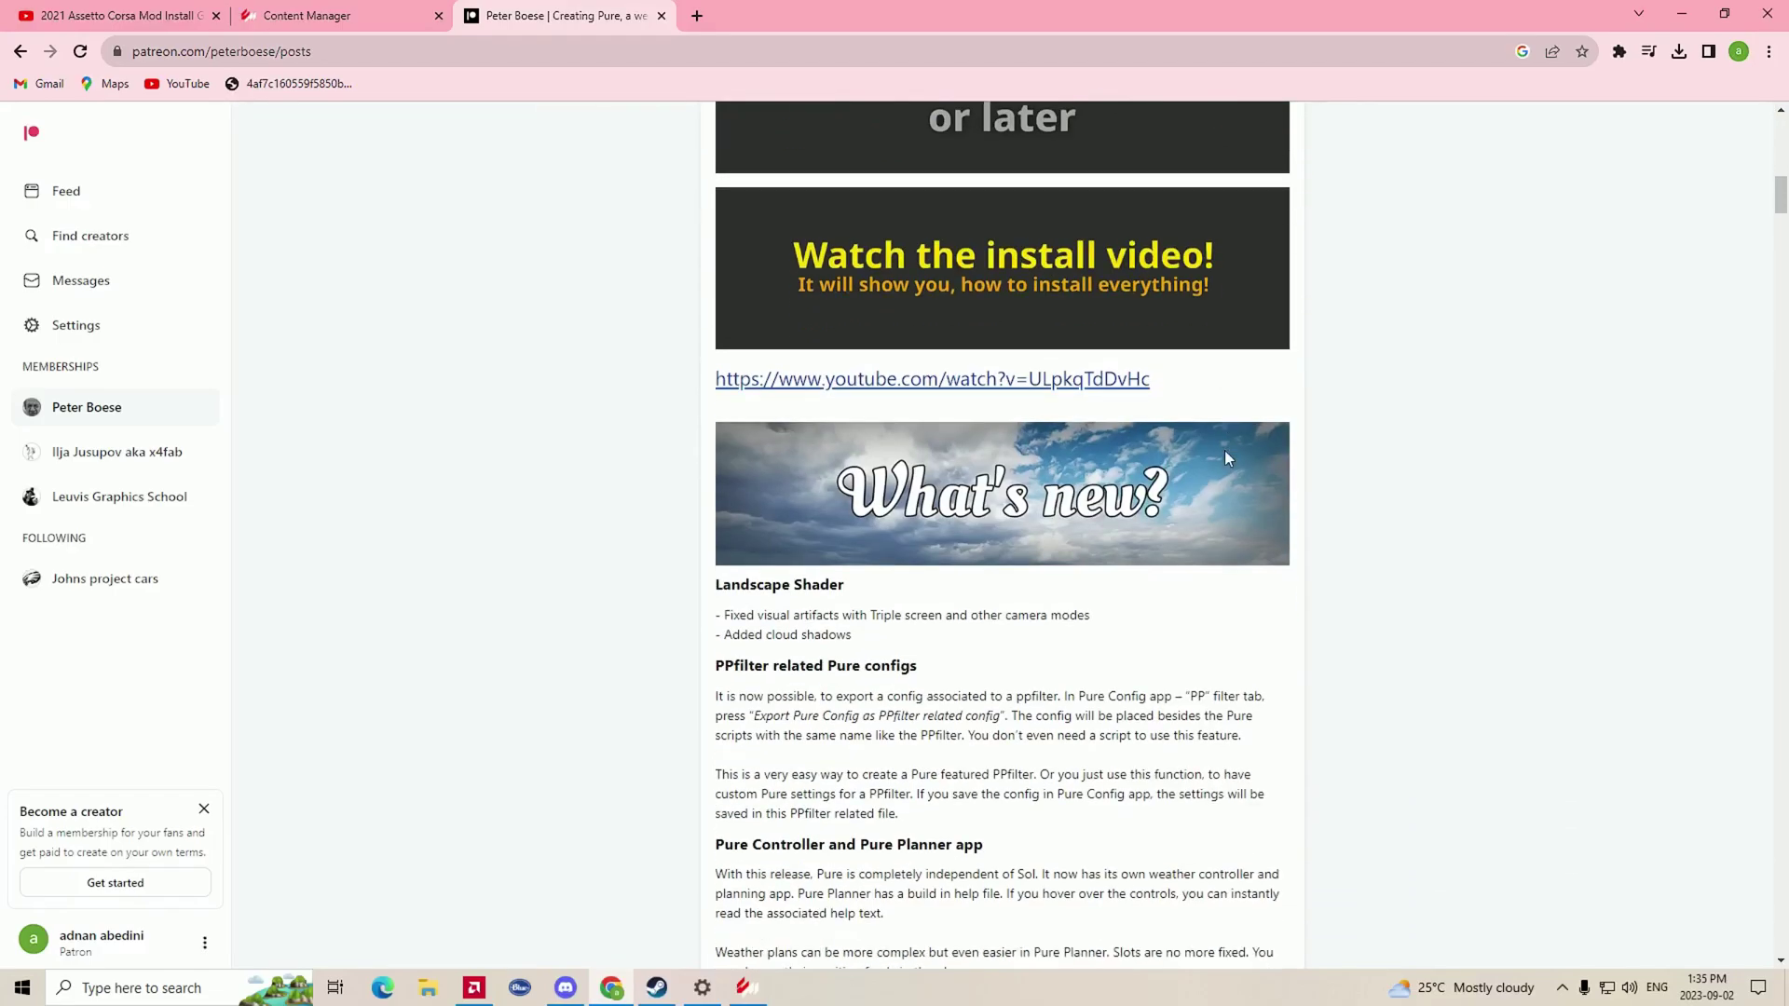
pyautogui.scroll(10, 1224, 450)
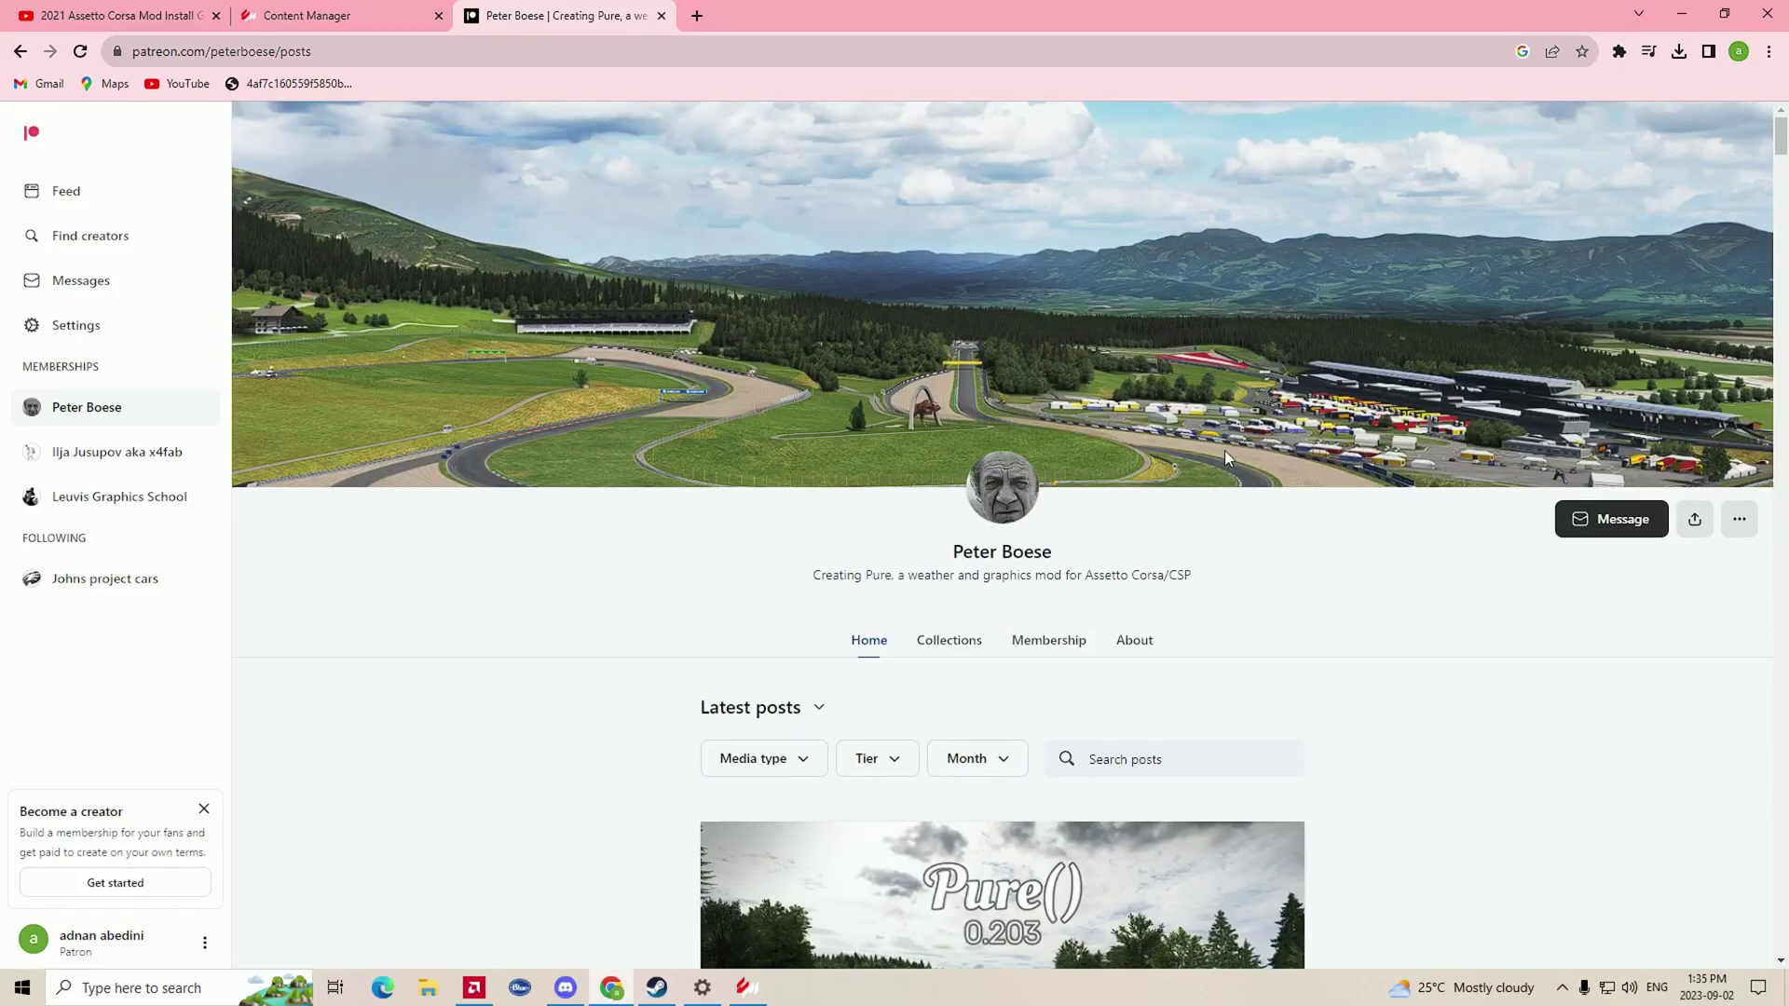
pyautogui.moveTo(1051, 553); pyautogui.dragTo(960, 565)
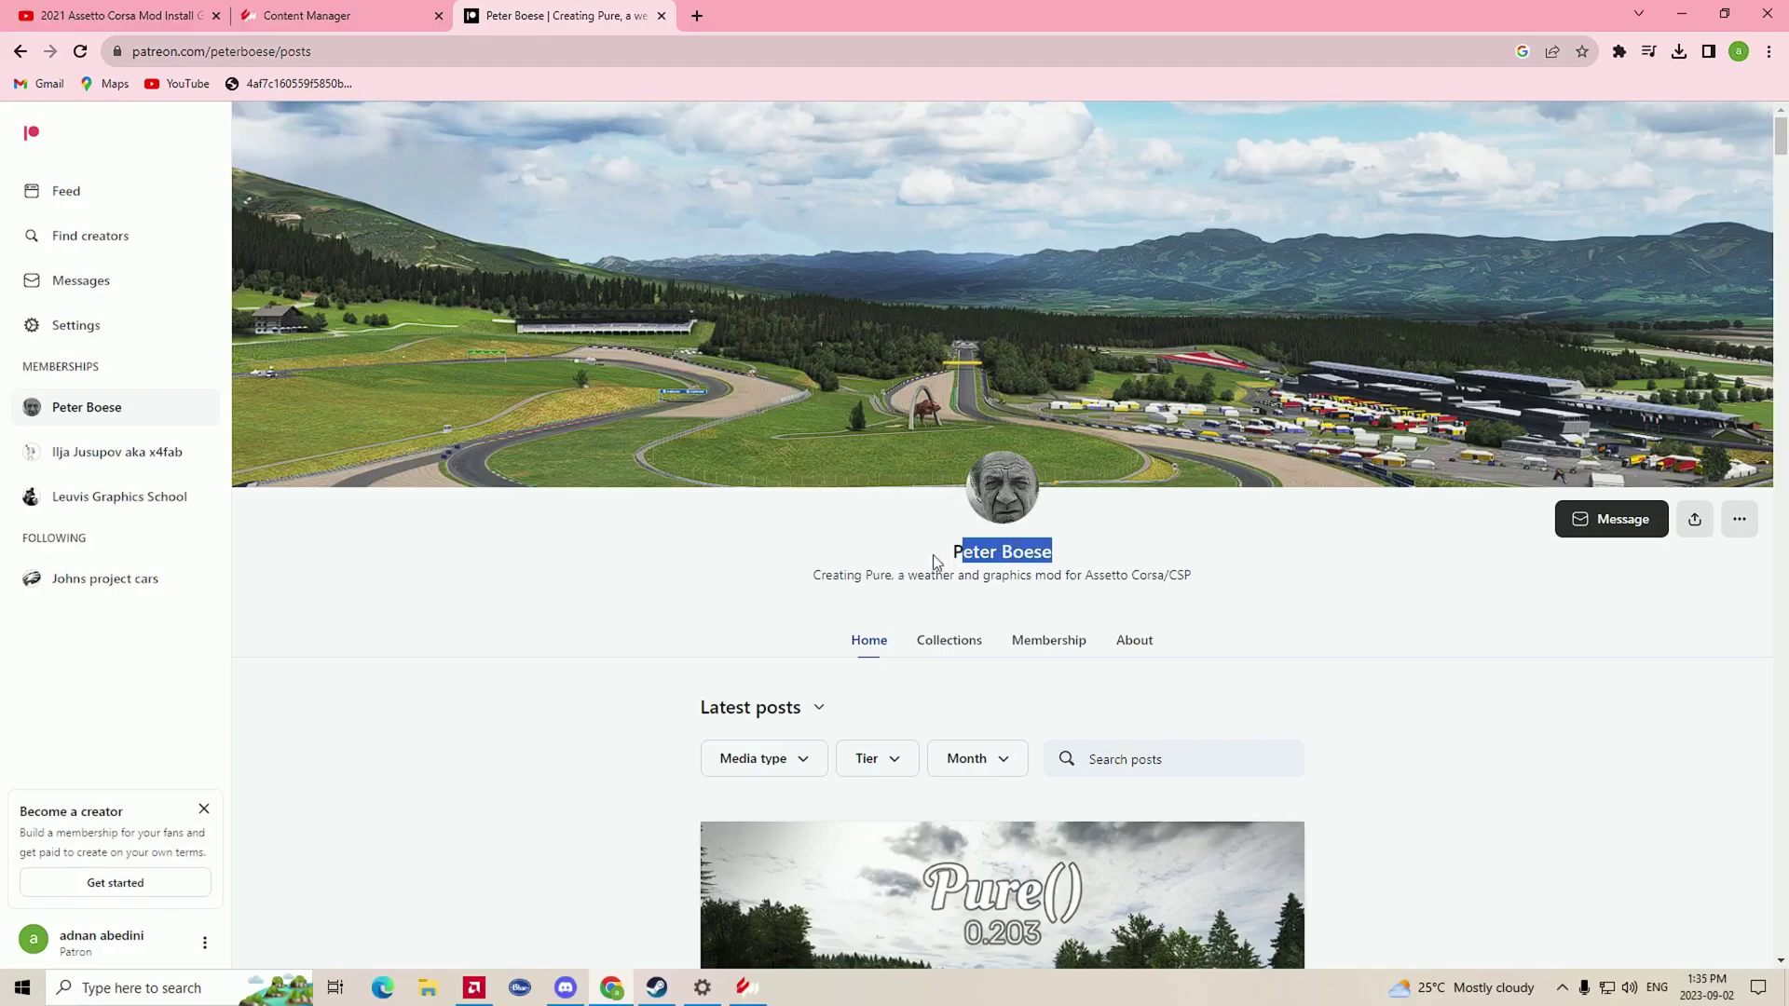
pyautogui.click(934, 560)
pyautogui.scroll(-1, 931, 556)
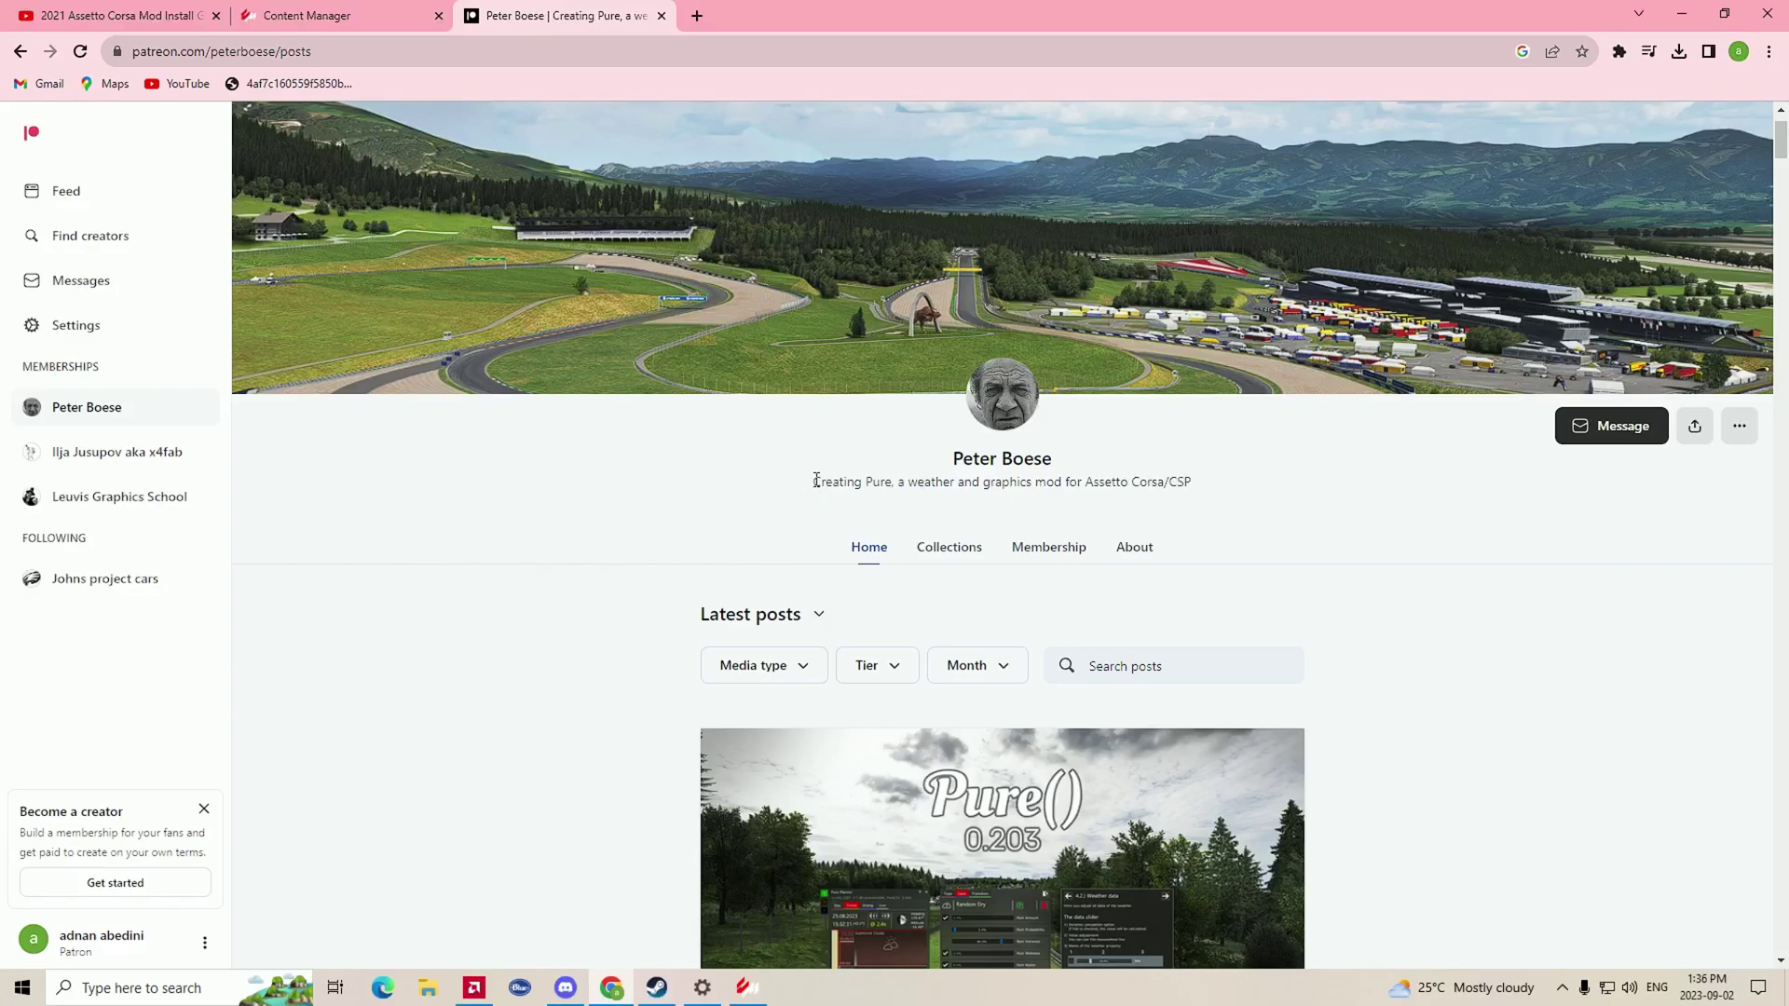
pyautogui.scroll(-4, 801, 498)
pyautogui.scroll(3, 559, 494)
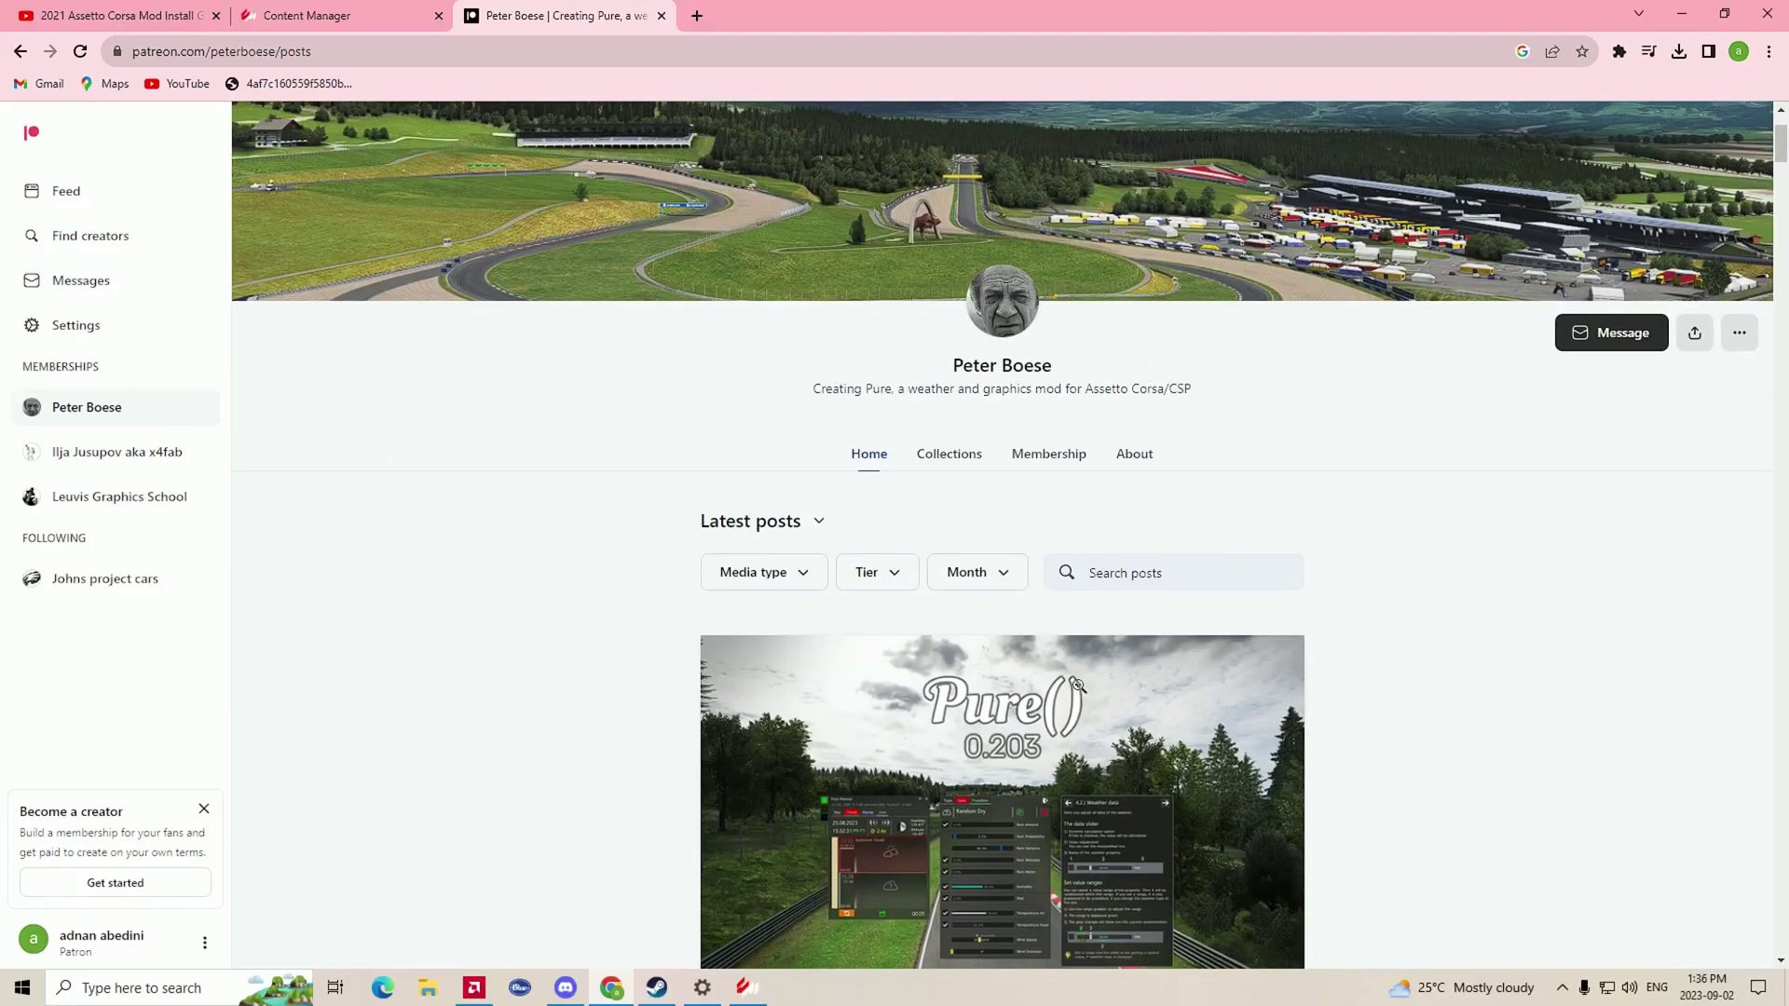
# - Open the MediaFire download page for Pure 0.203 Highres from the development preview post
pyautogui.scroll(-12, 1065, 690)
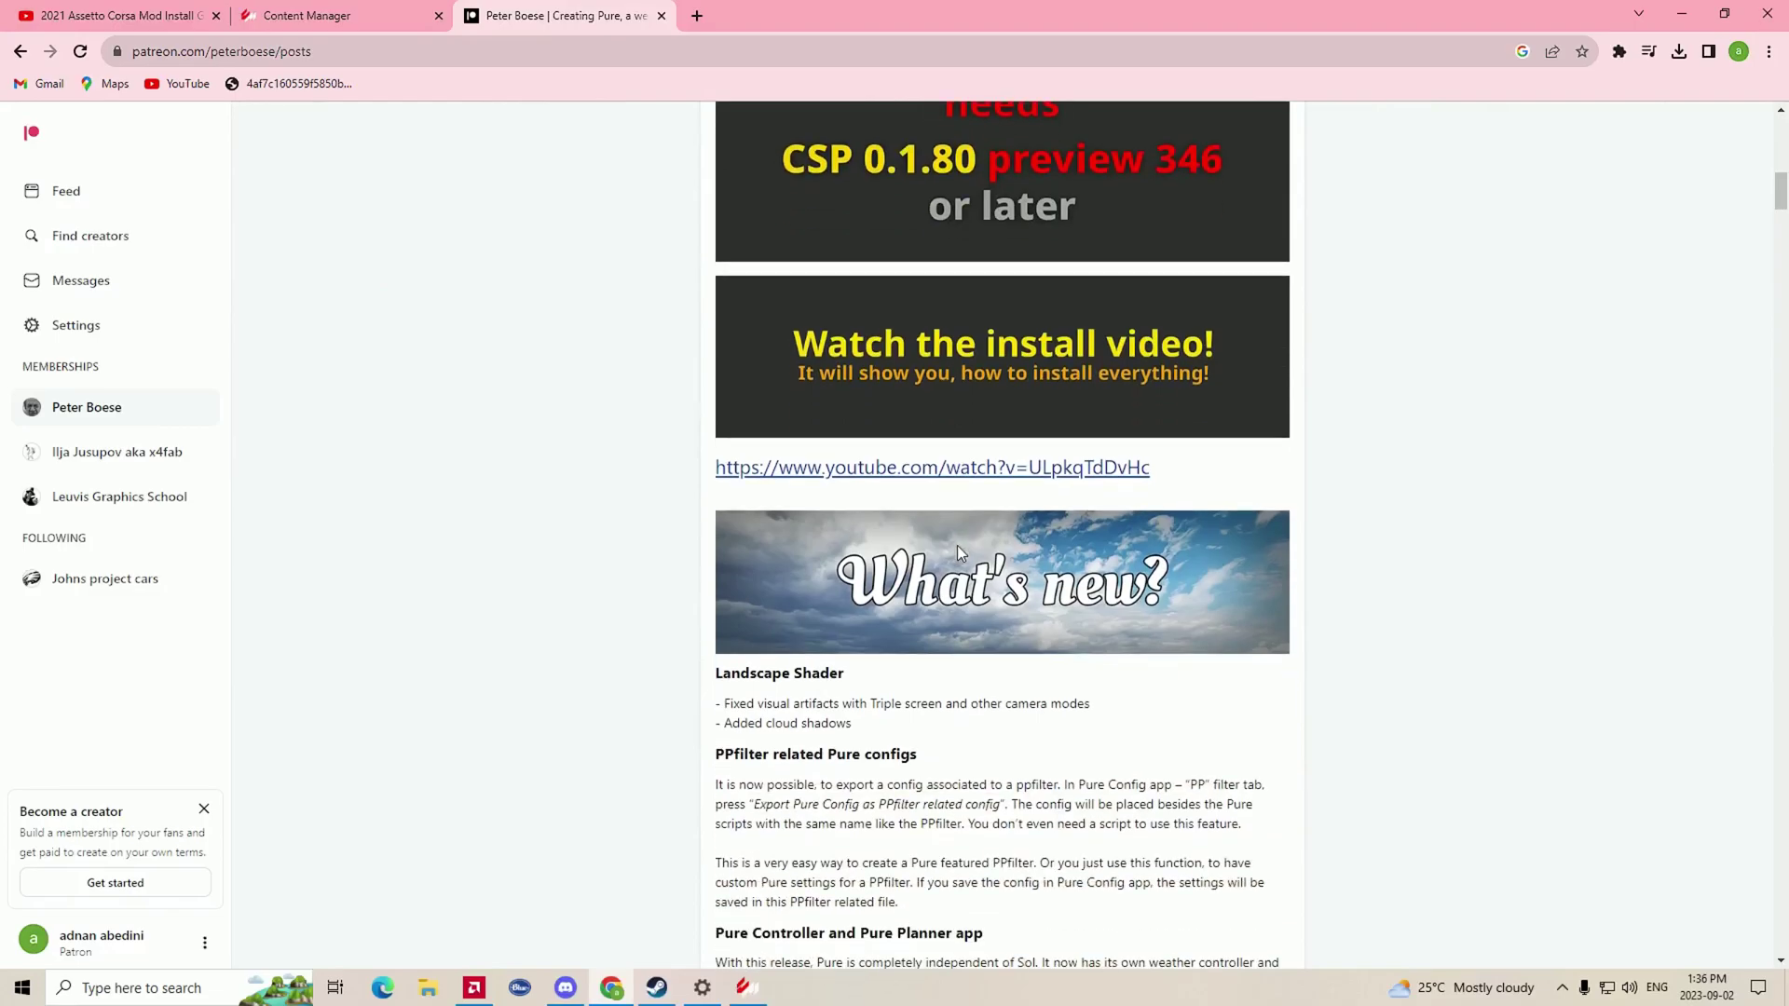
pyautogui.scroll(-12, 957, 546)
pyautogui.scroll(-1, 959, 537)
pyautogui.moveTo(735, 503)
pyautogui.mouseDown()
pyautogui.moveTo(998, 507)
pyautogui.moveTo(736, 518)
pyautogui.moveTo(757, 496)
pyautogui.mouseUp()
pyautogui.click(774, 542)
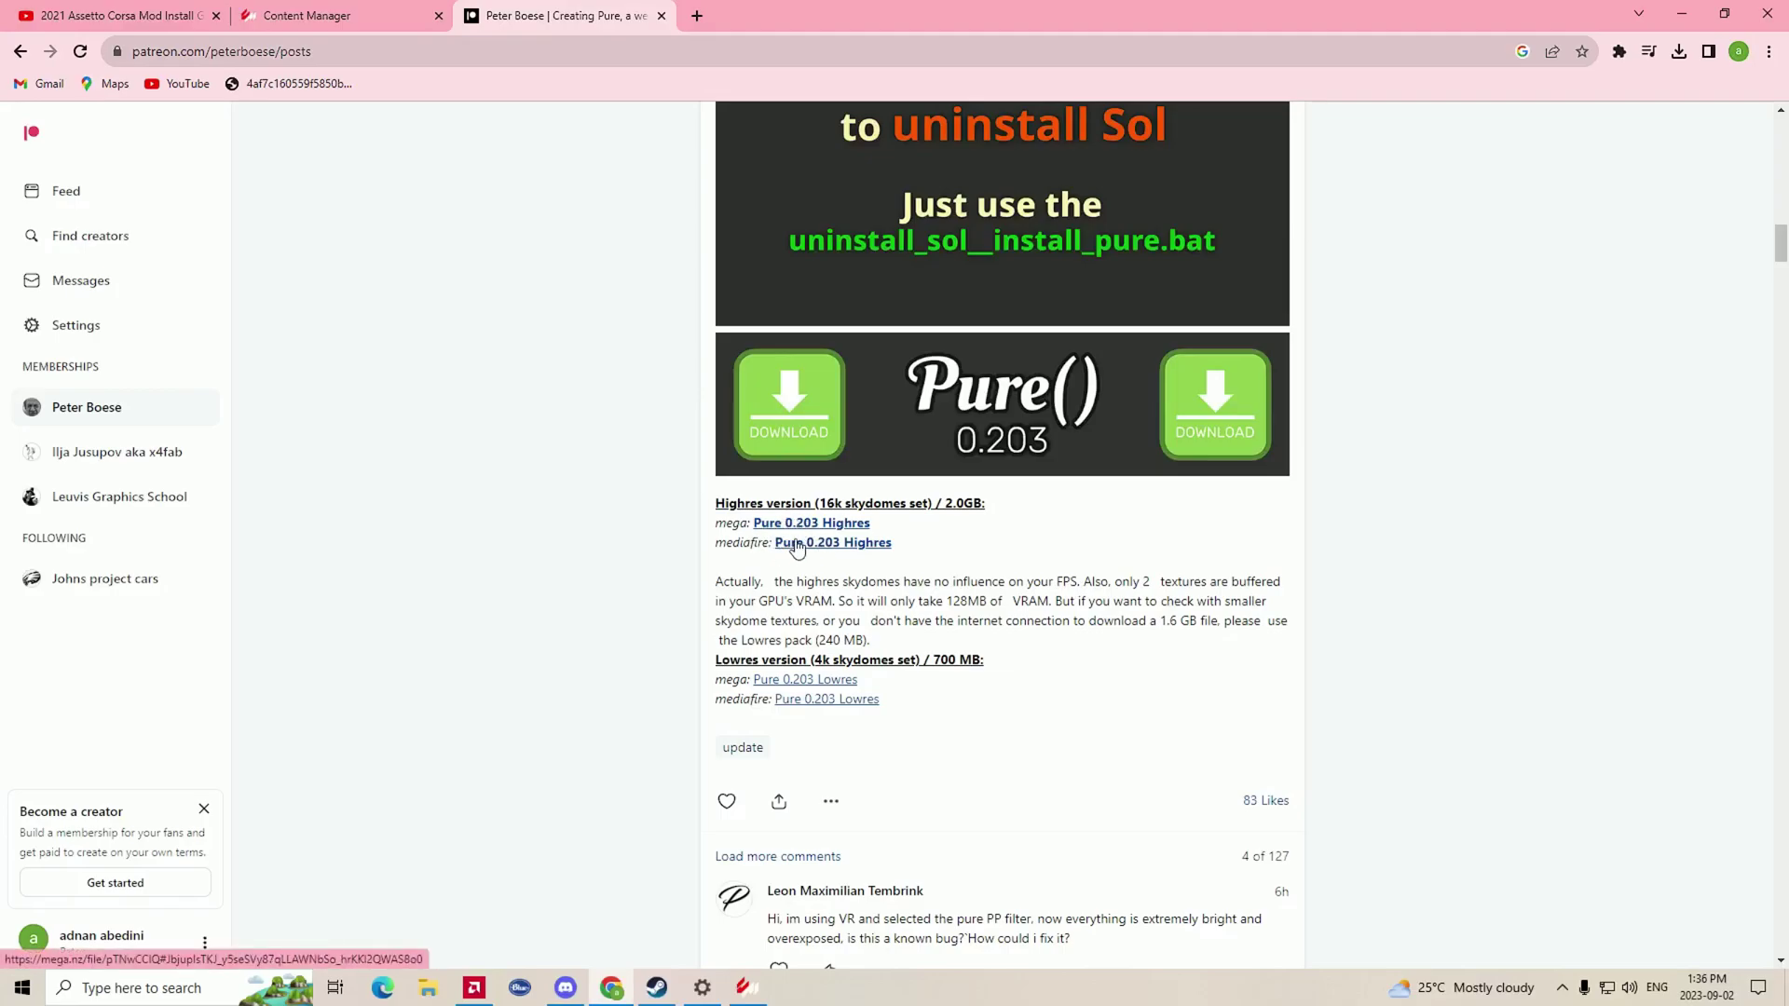
pyautogui.click(829, 544)
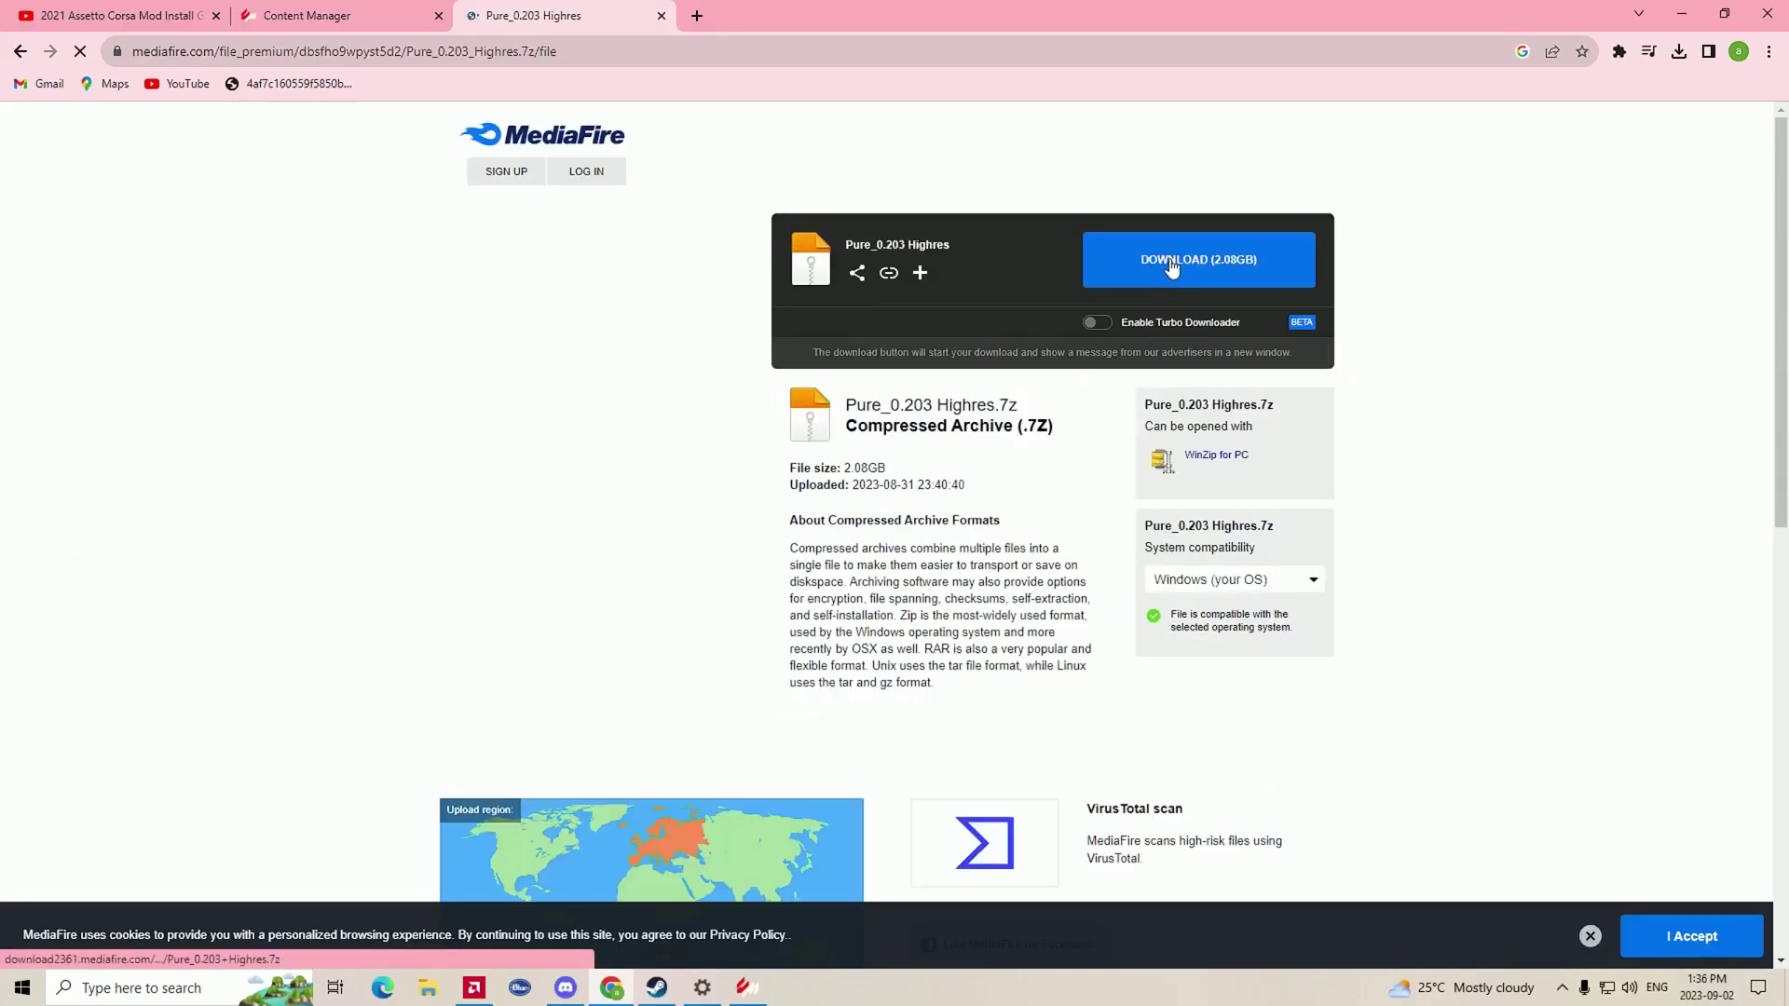
# - Download Pure_0.203 Highres.7z, dismiss the advertising window, check the download's progress and close the MediaFire page
pyautogui.click(1172, 265)
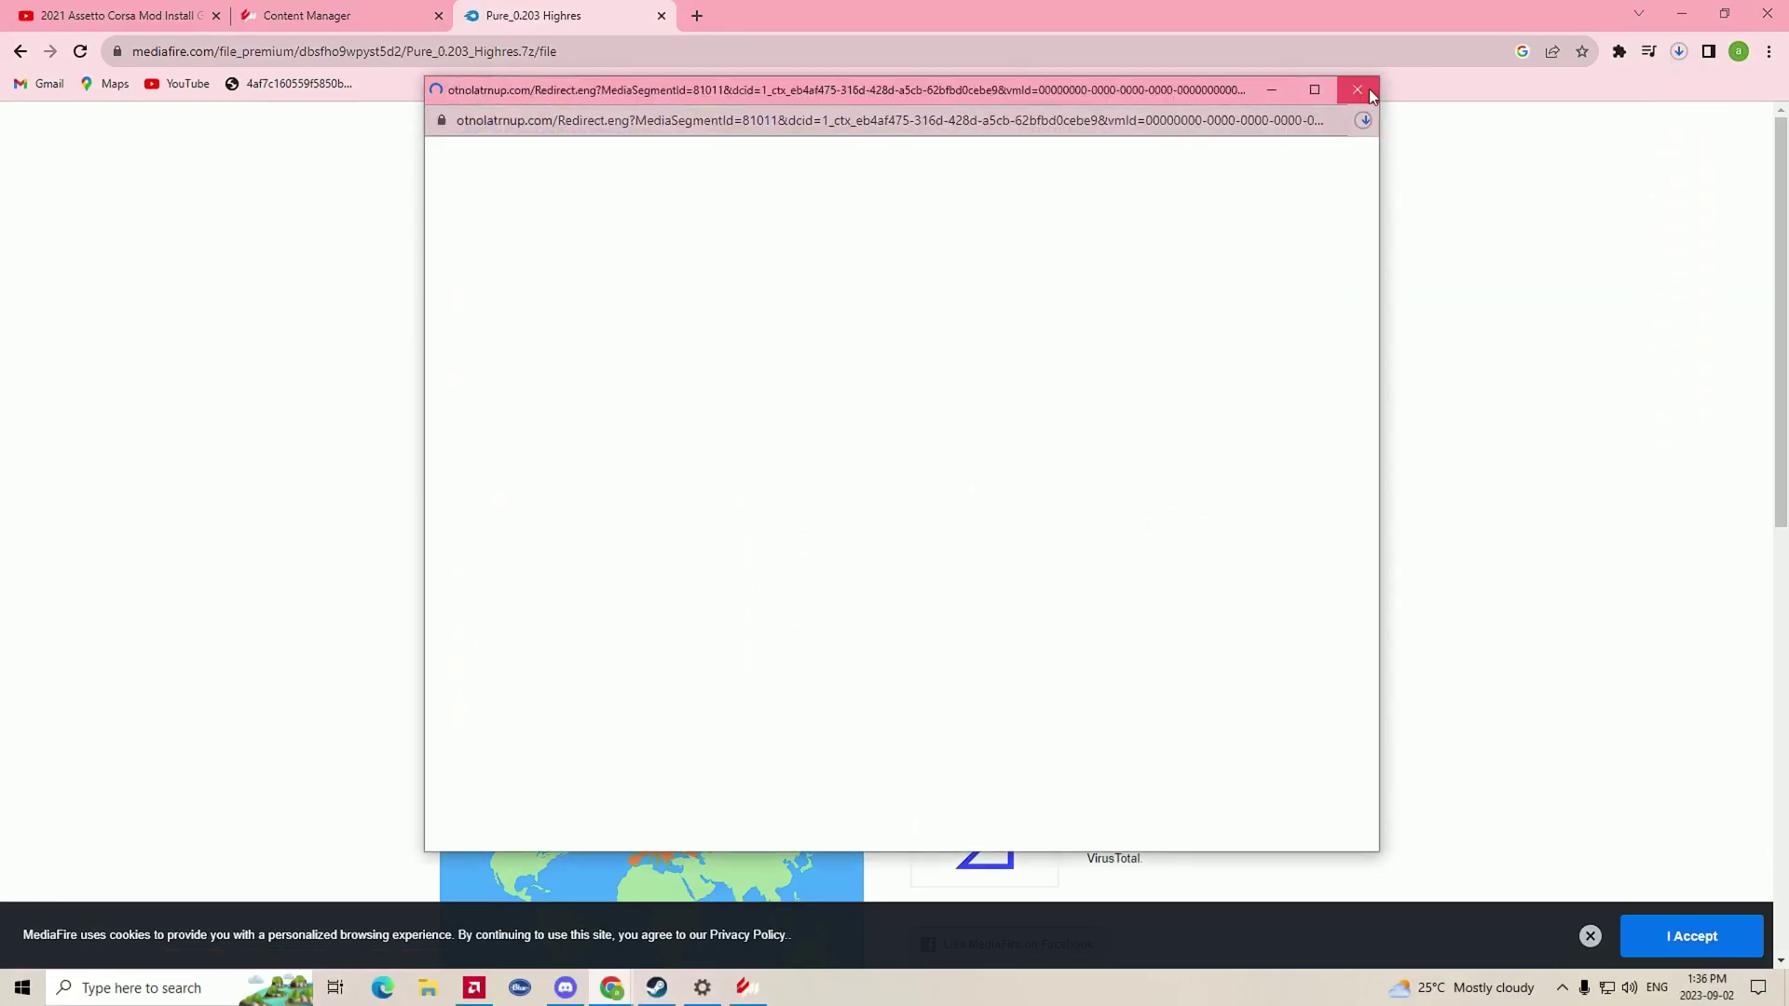
pyautogui.click(1360, 86)
pyautogui.click(1677, 53)
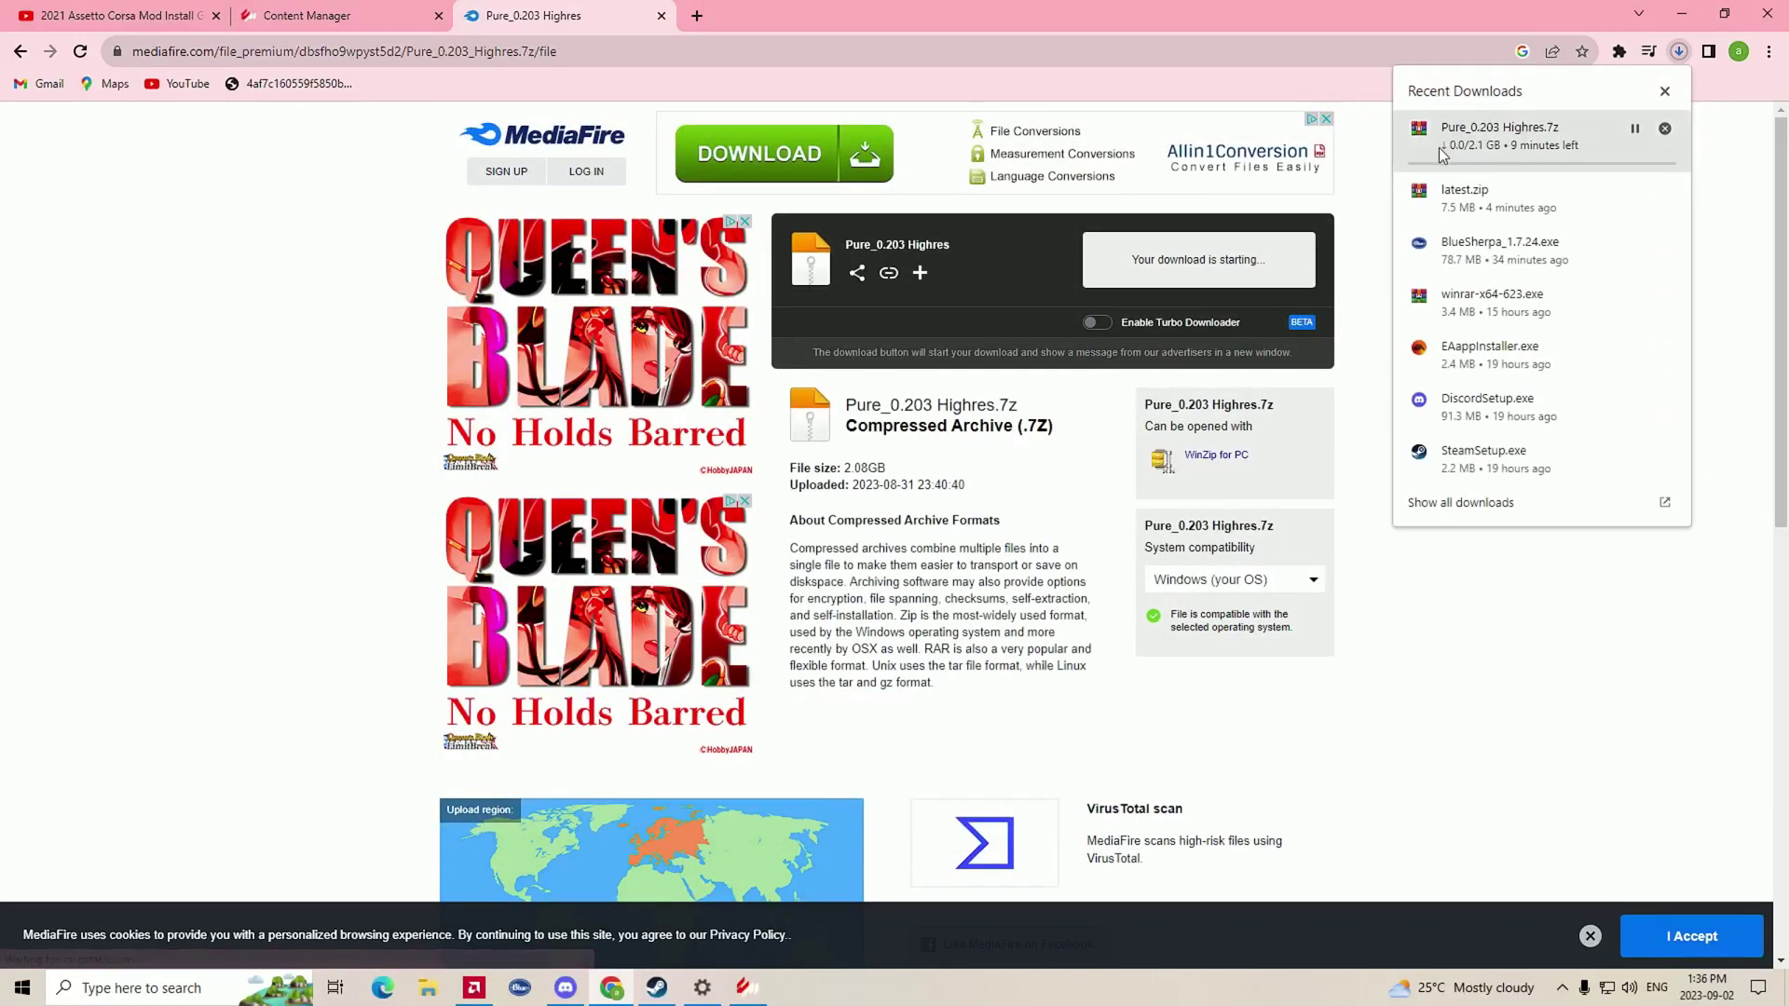
pyautogui.click(1717, 141)
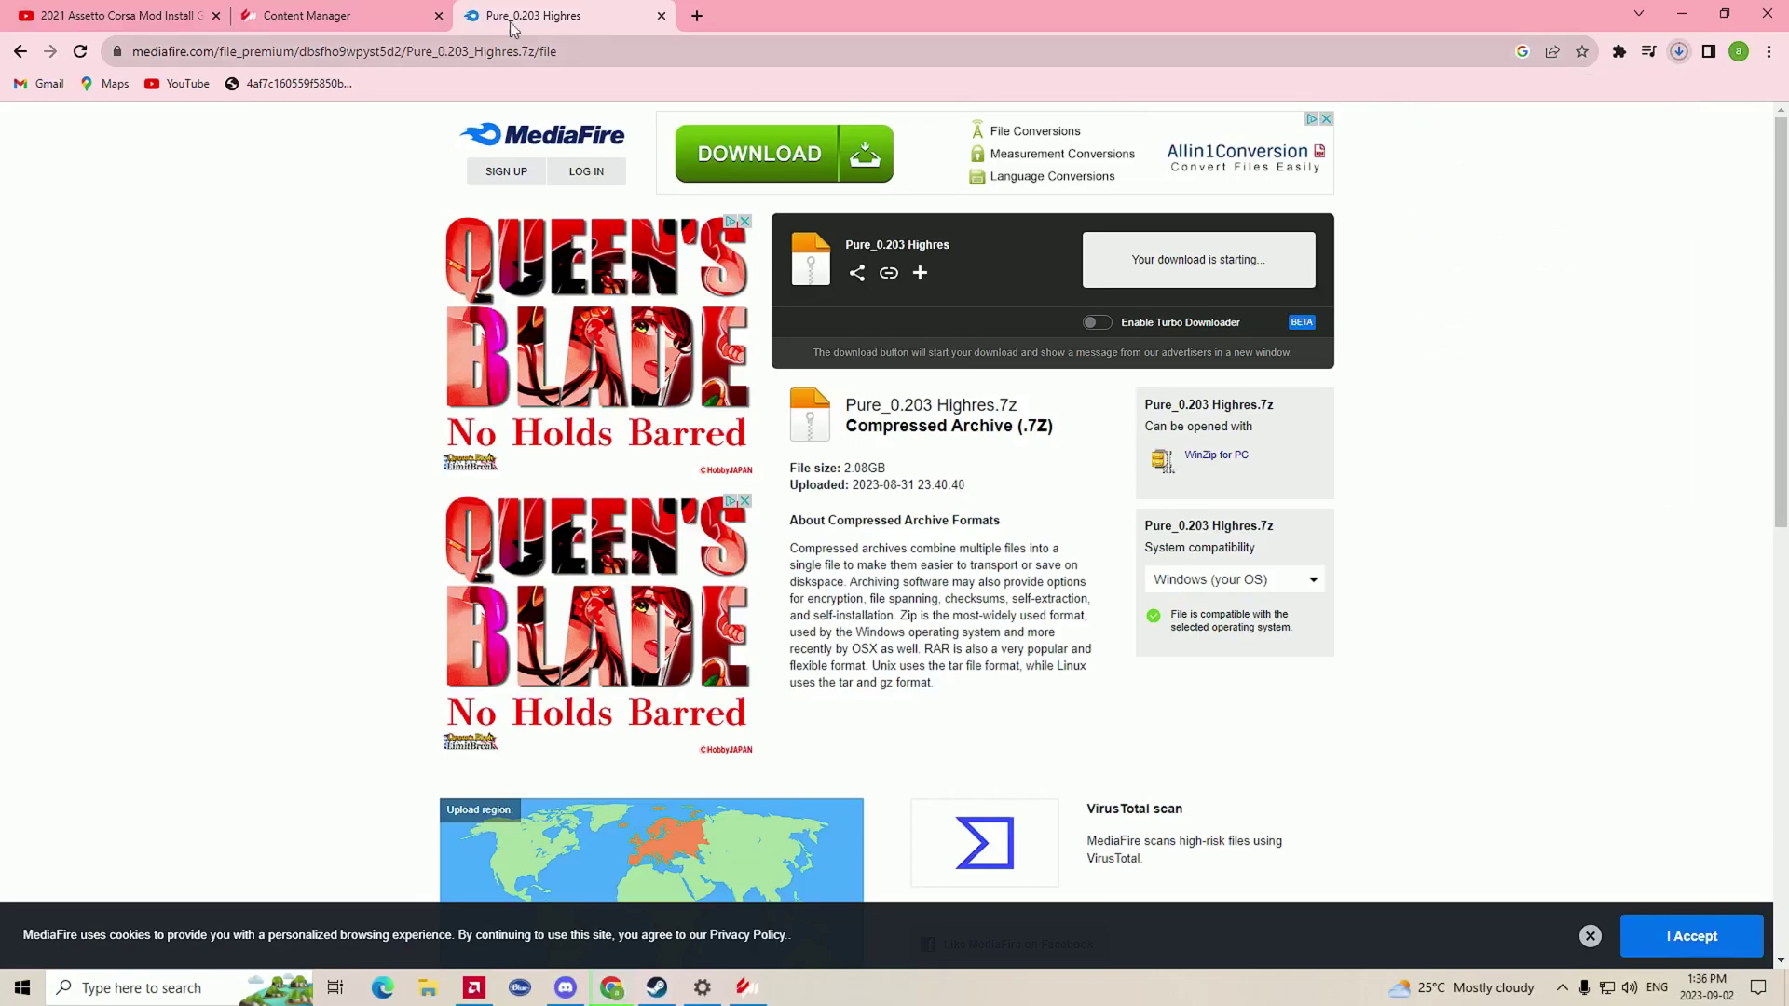
pyautogui.click(661, 16)
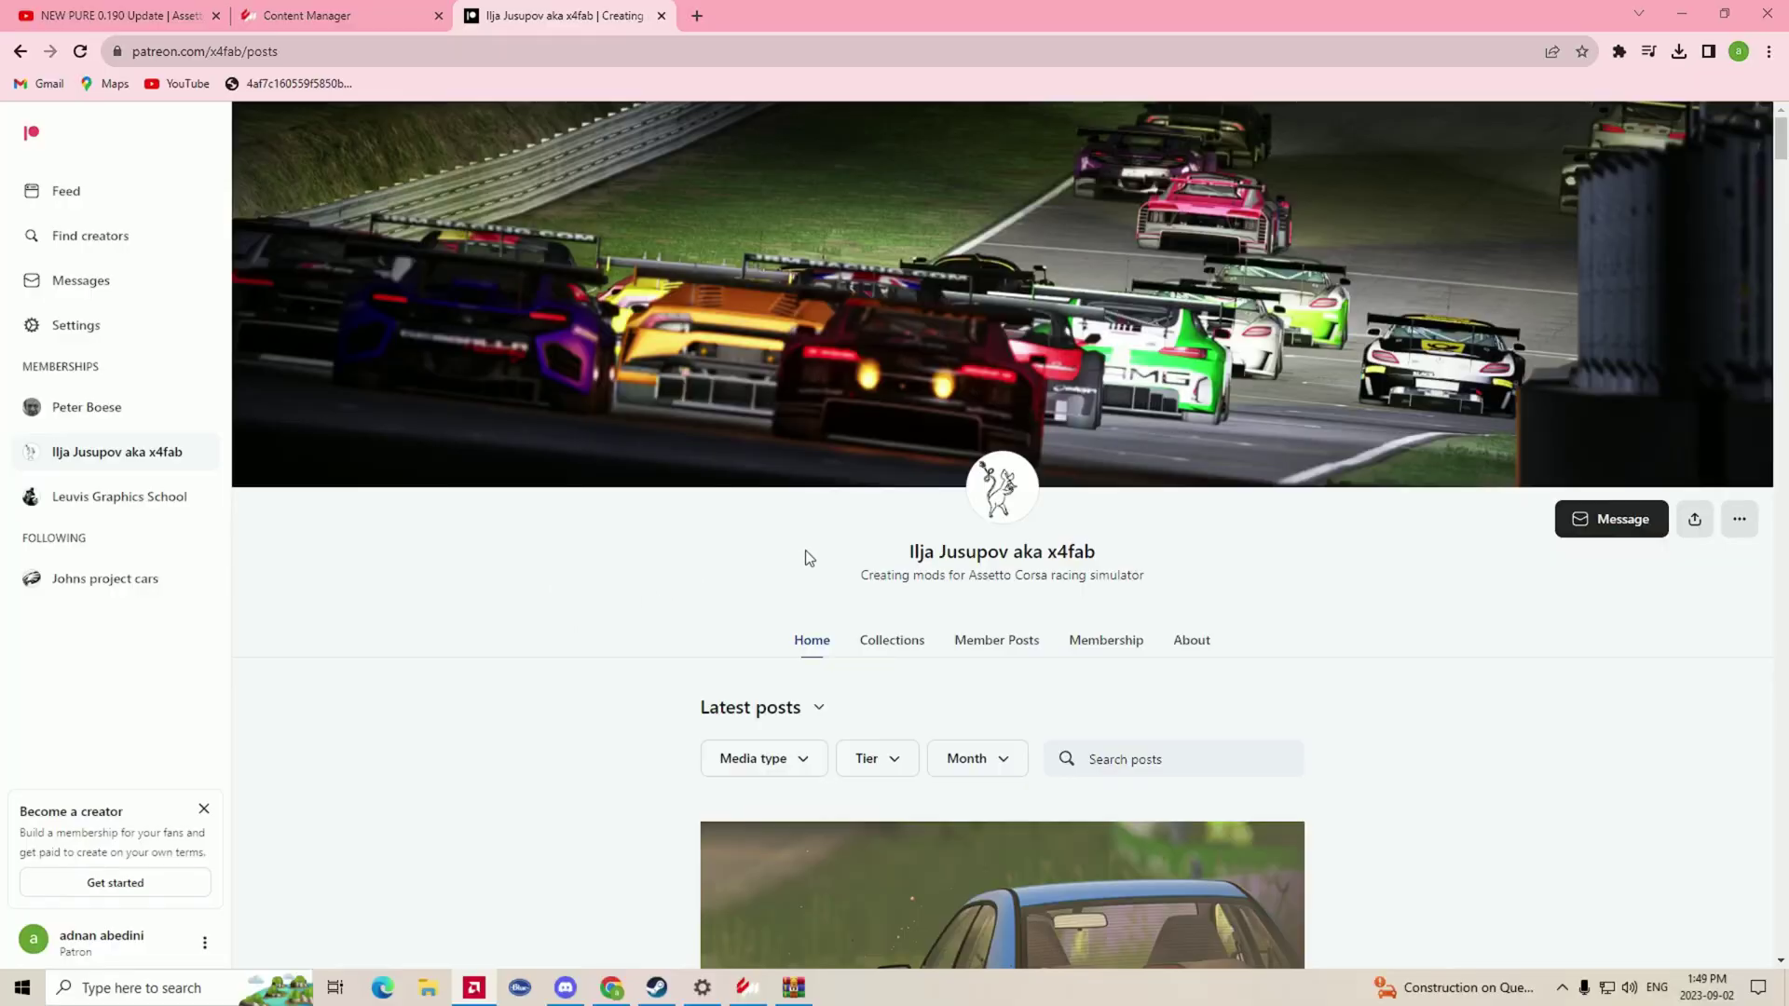
# - Download lights-patch-v0.1.80-preview346-full.zip from the Maintanence update post on x4fab's Patreon page and check its progress
pyautogui.scroll(-7, 573, 559)
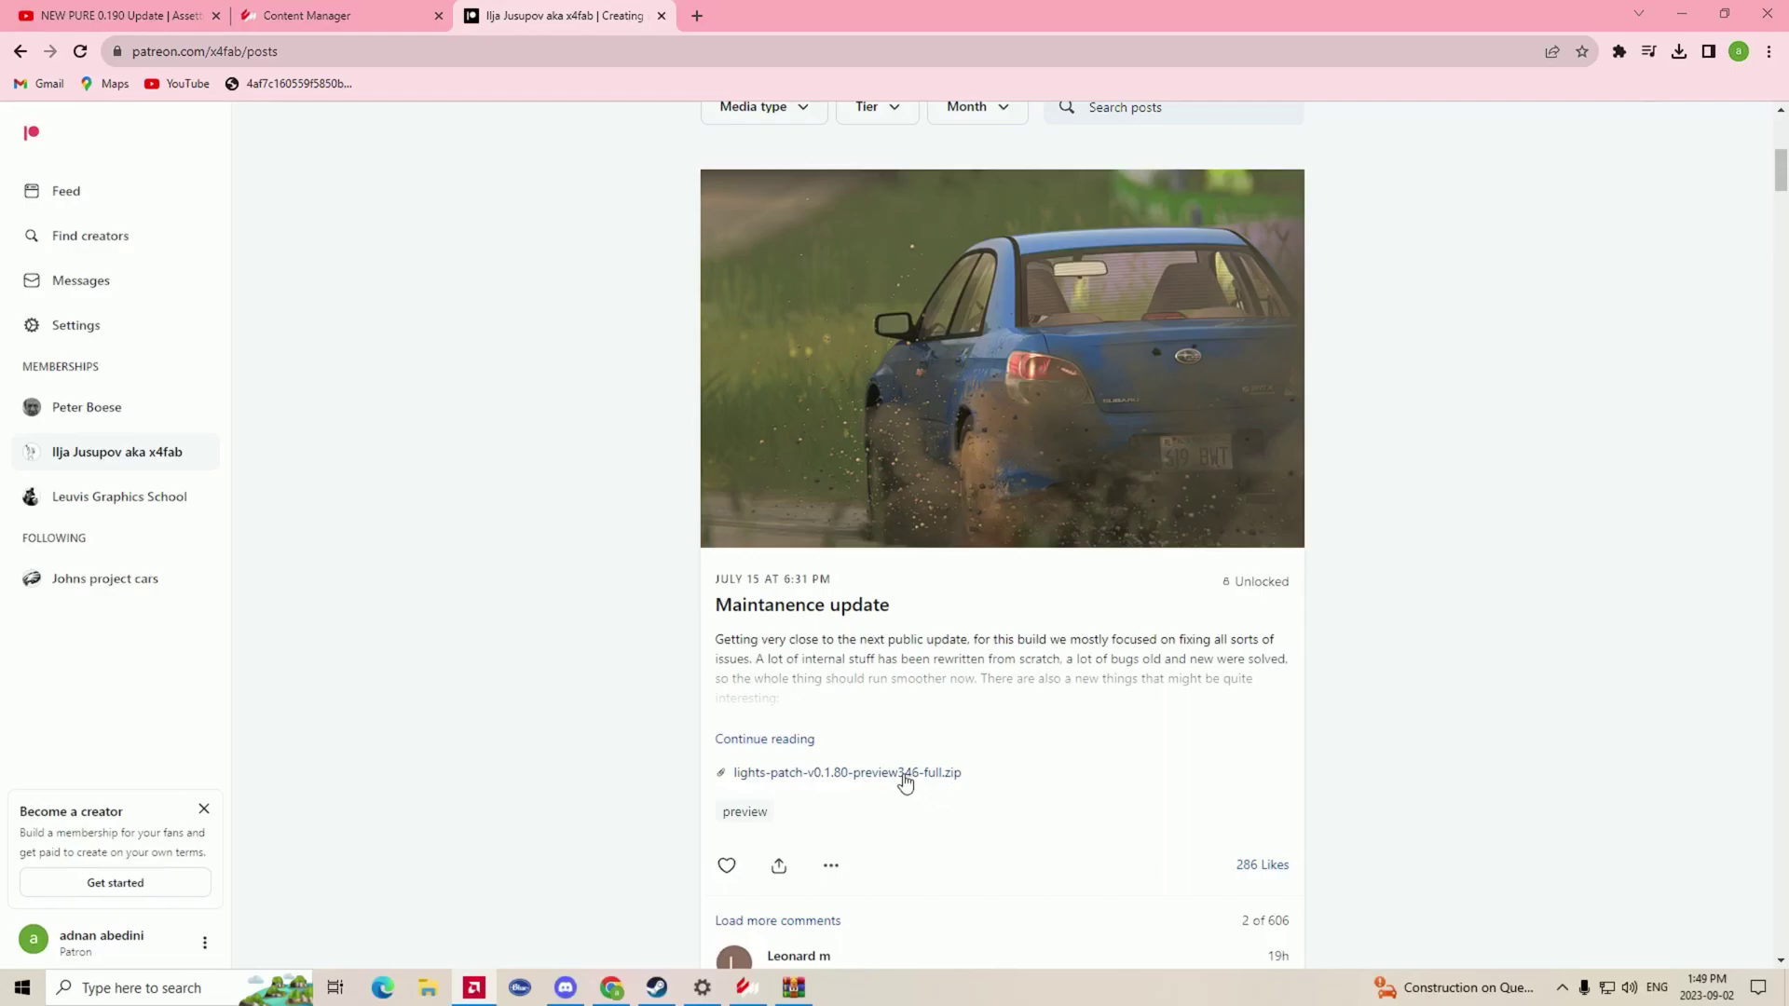
pyautogui.scroll(4, 906, 779)
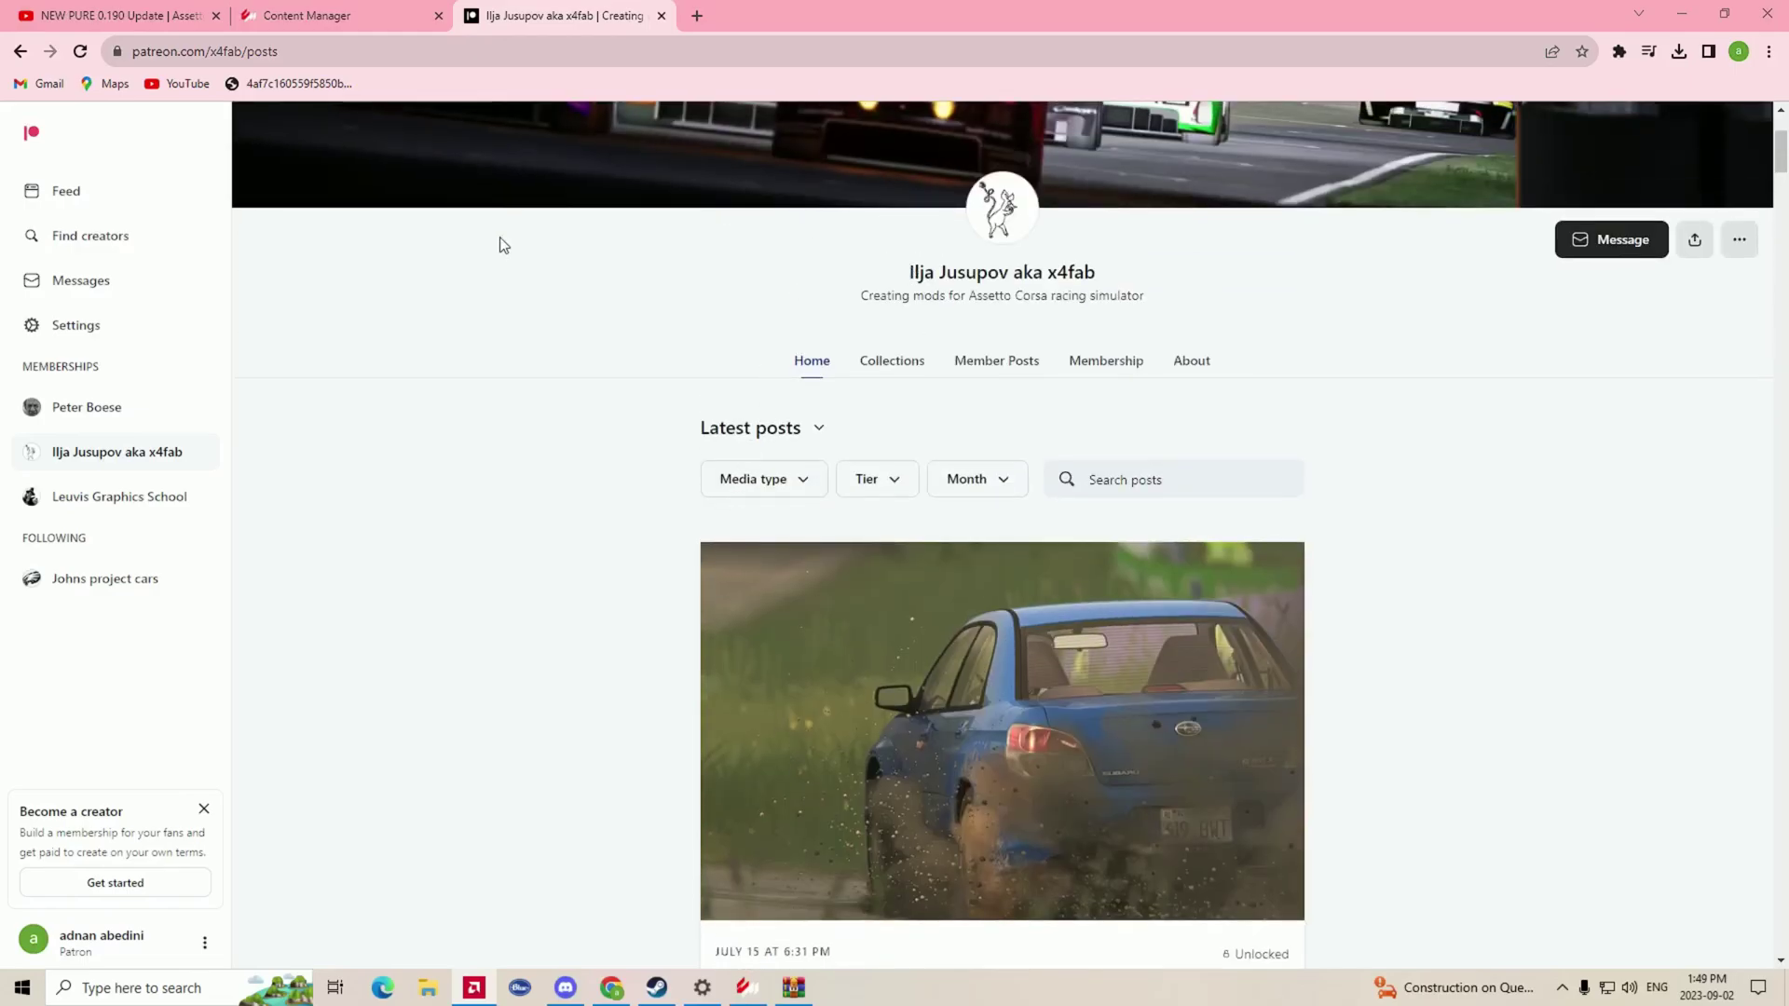
pyautogui.scroll(3, 750, 265)
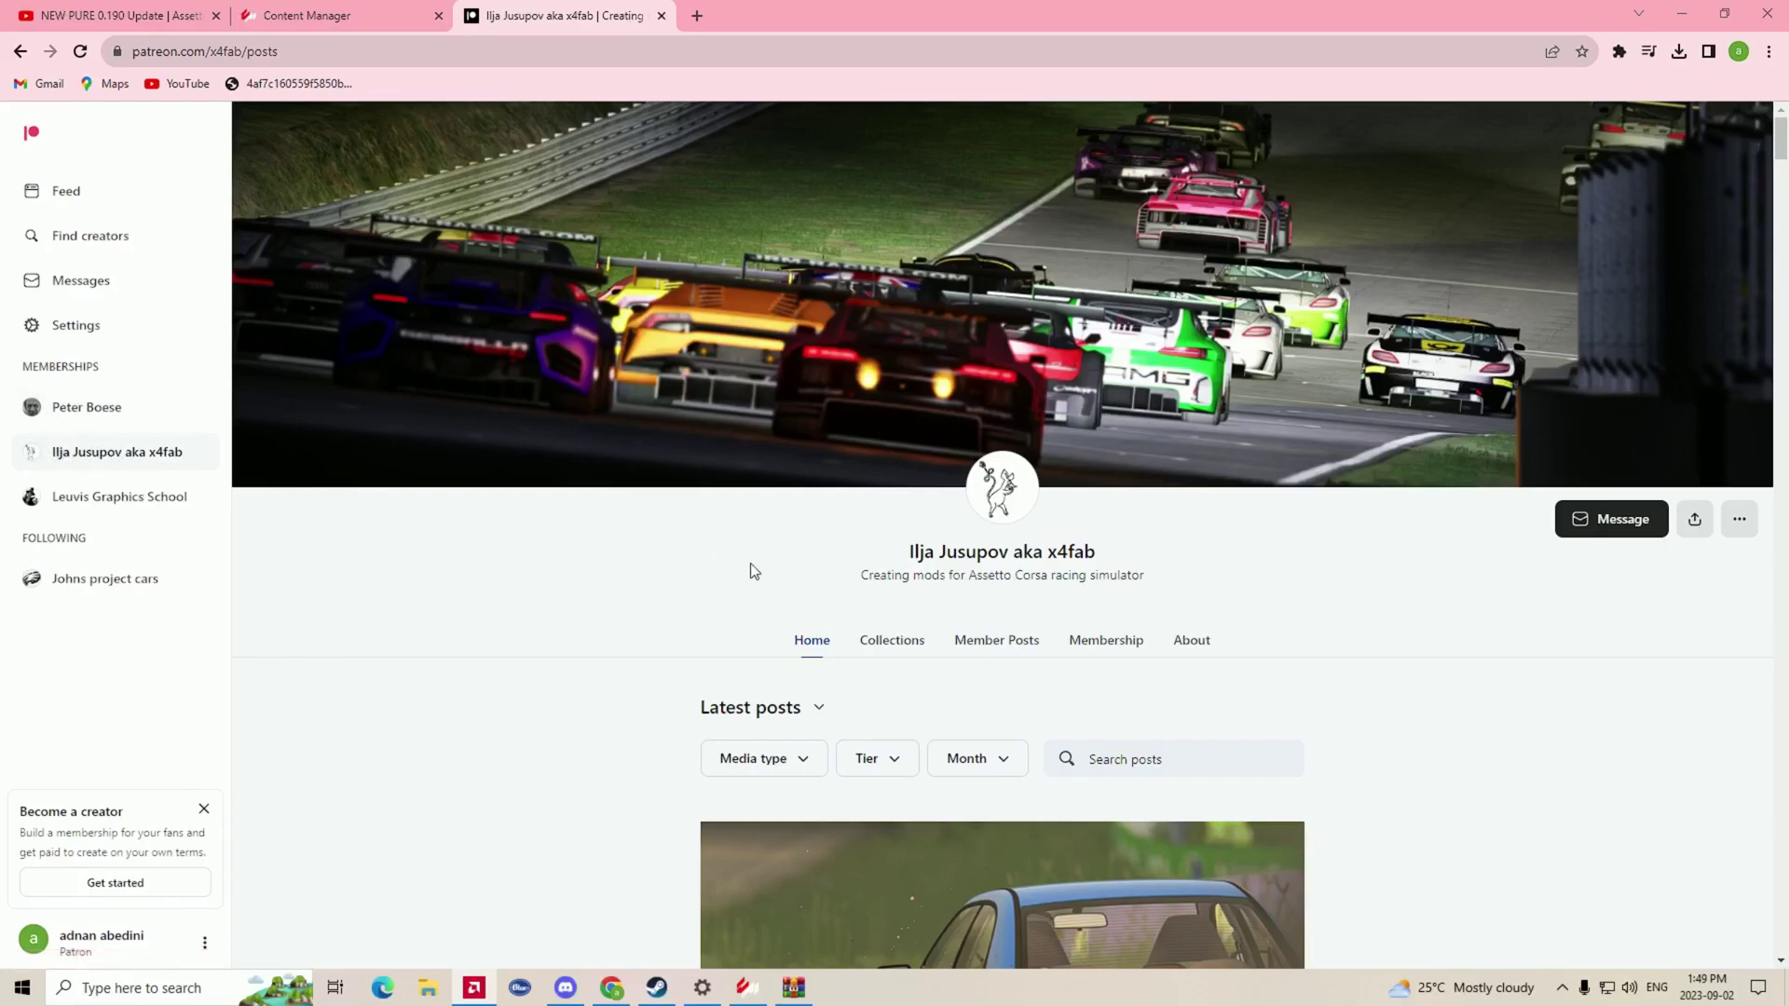
pyautogui.scroll(-7, 652, 600)
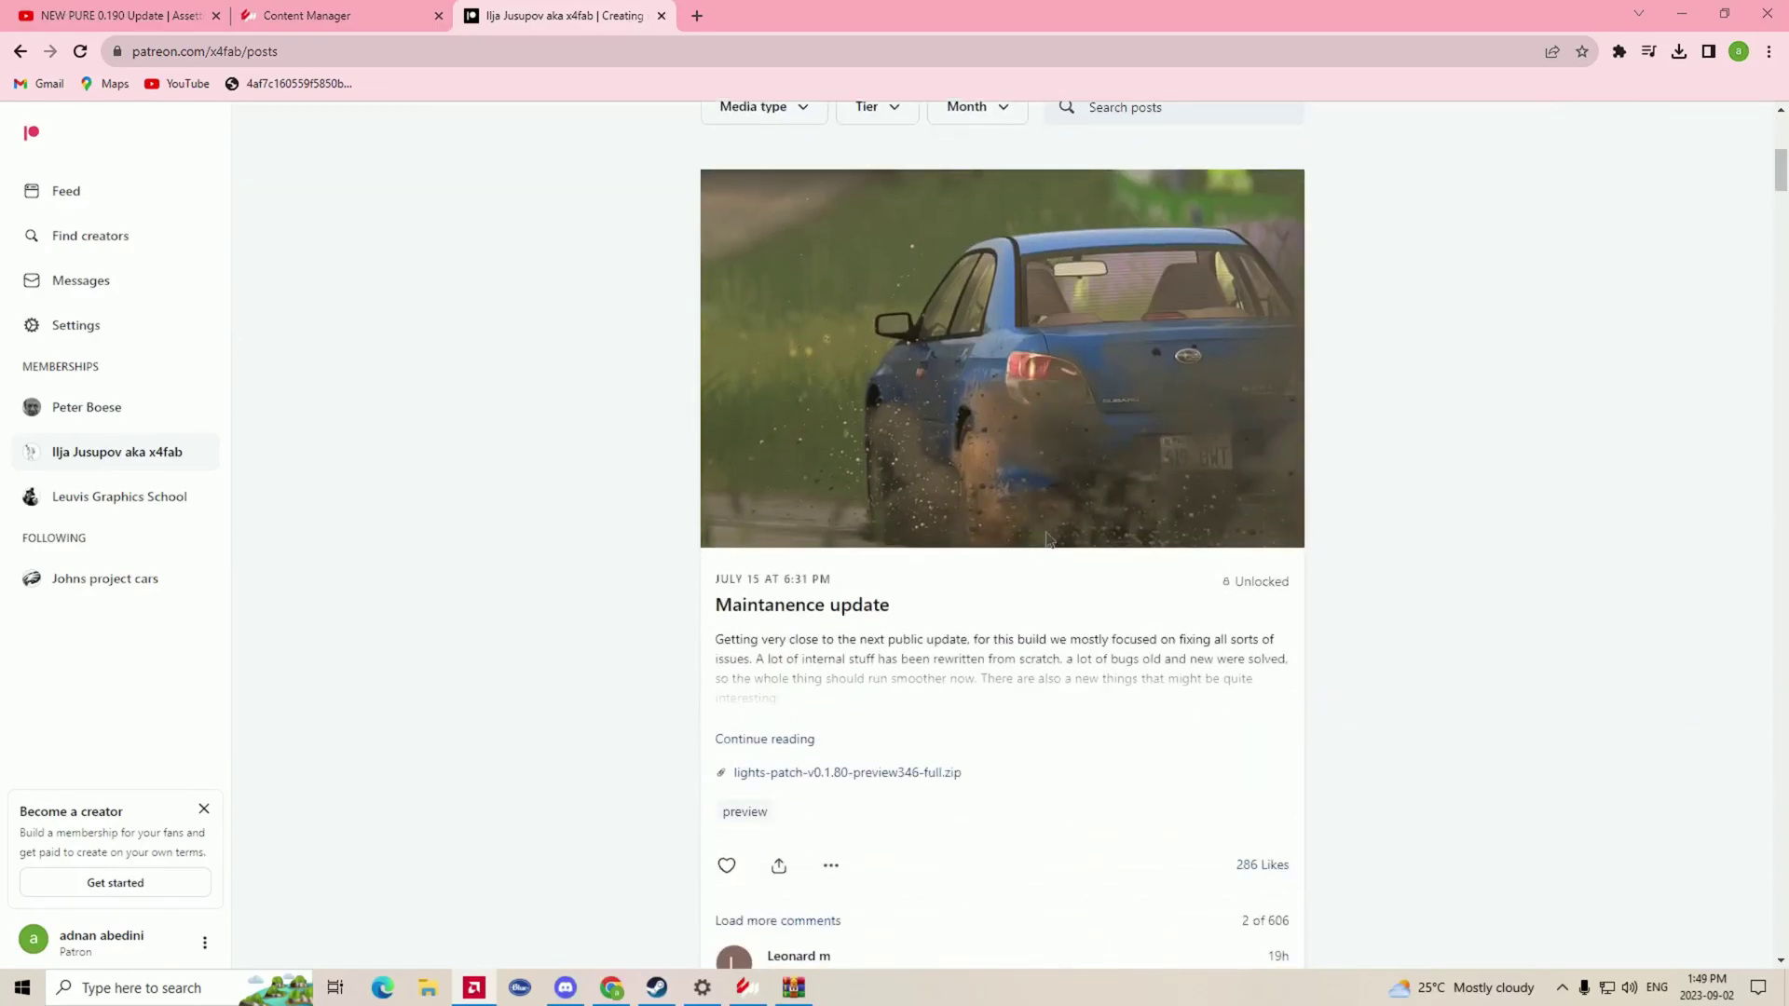
pyautogui.scroll(-2, 932, 736)
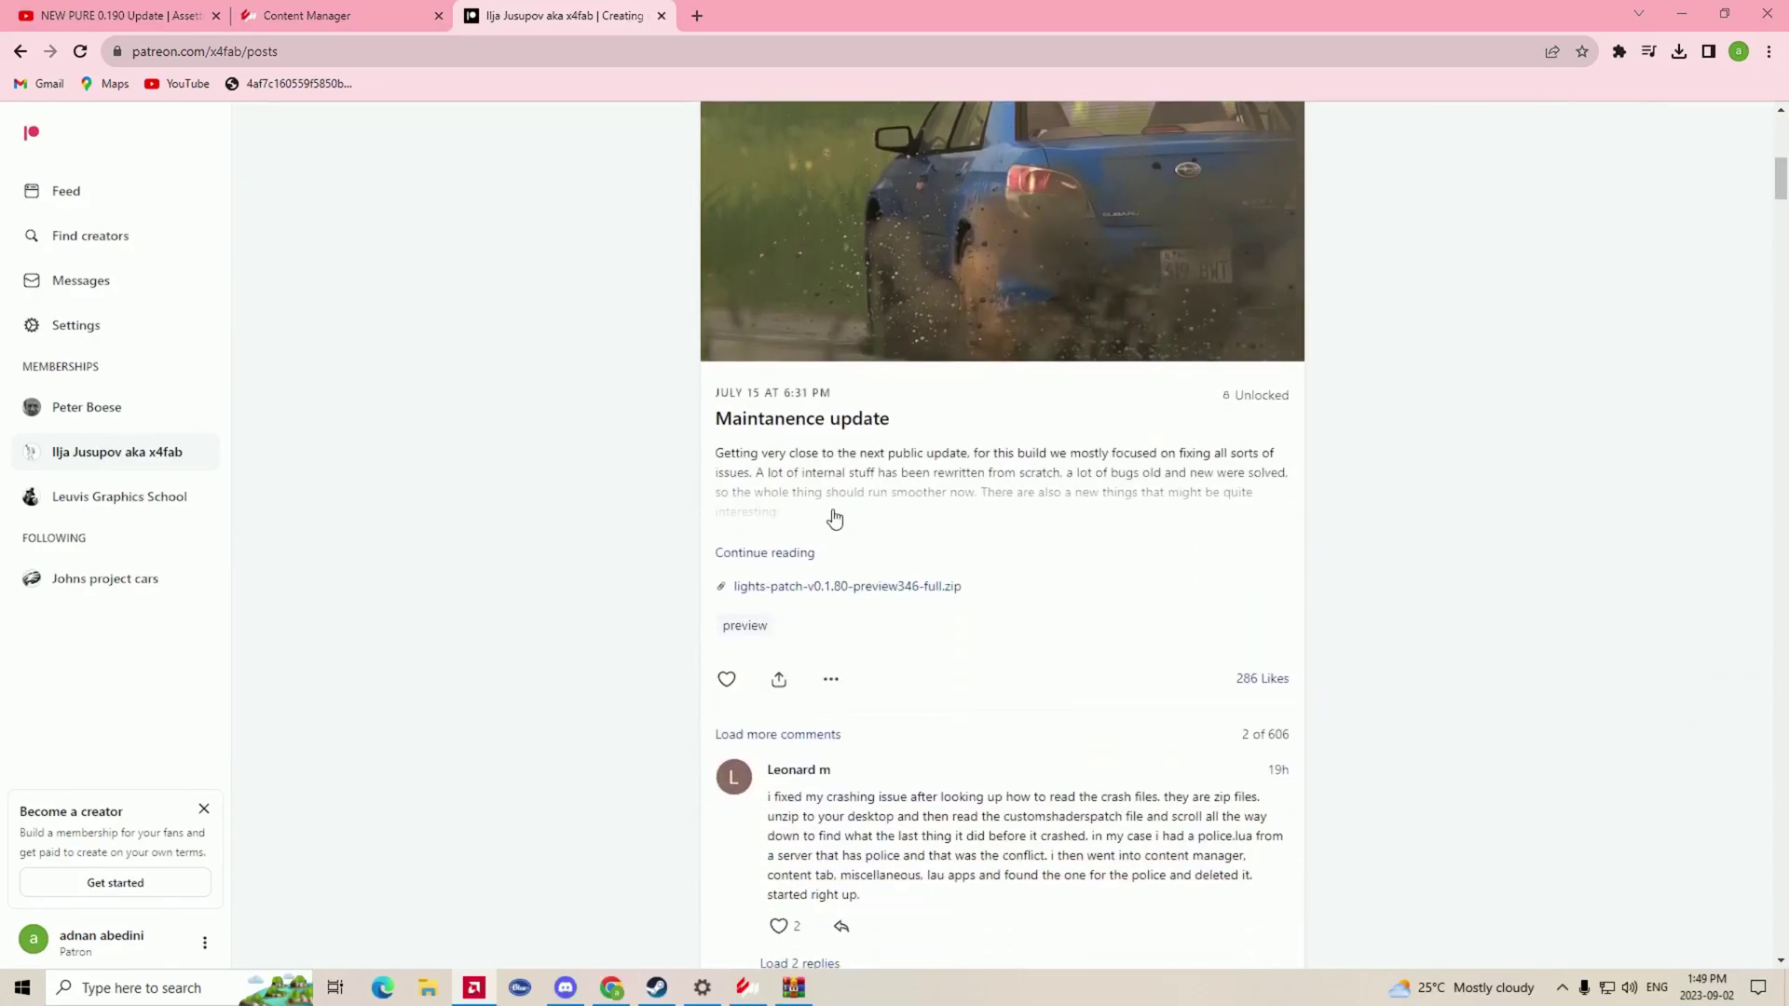
pyautogui.scroll(10, 815, 466)
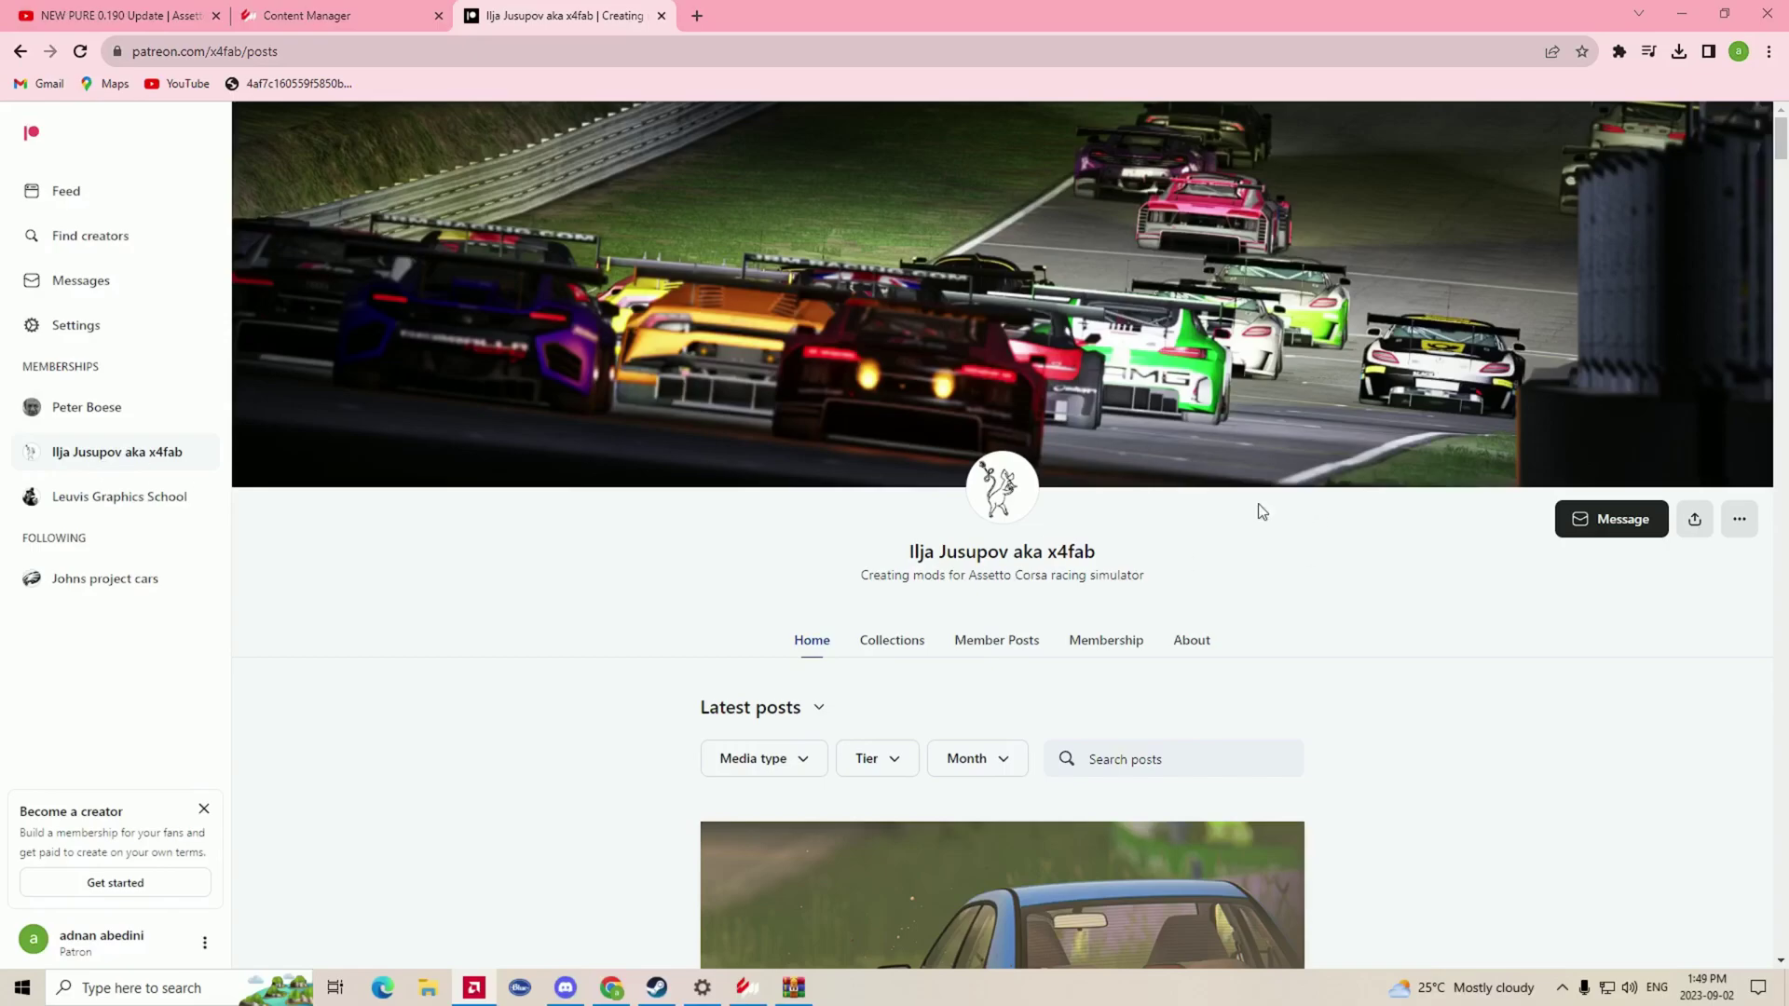
pyautogui.scroll(-8, 735, 559)
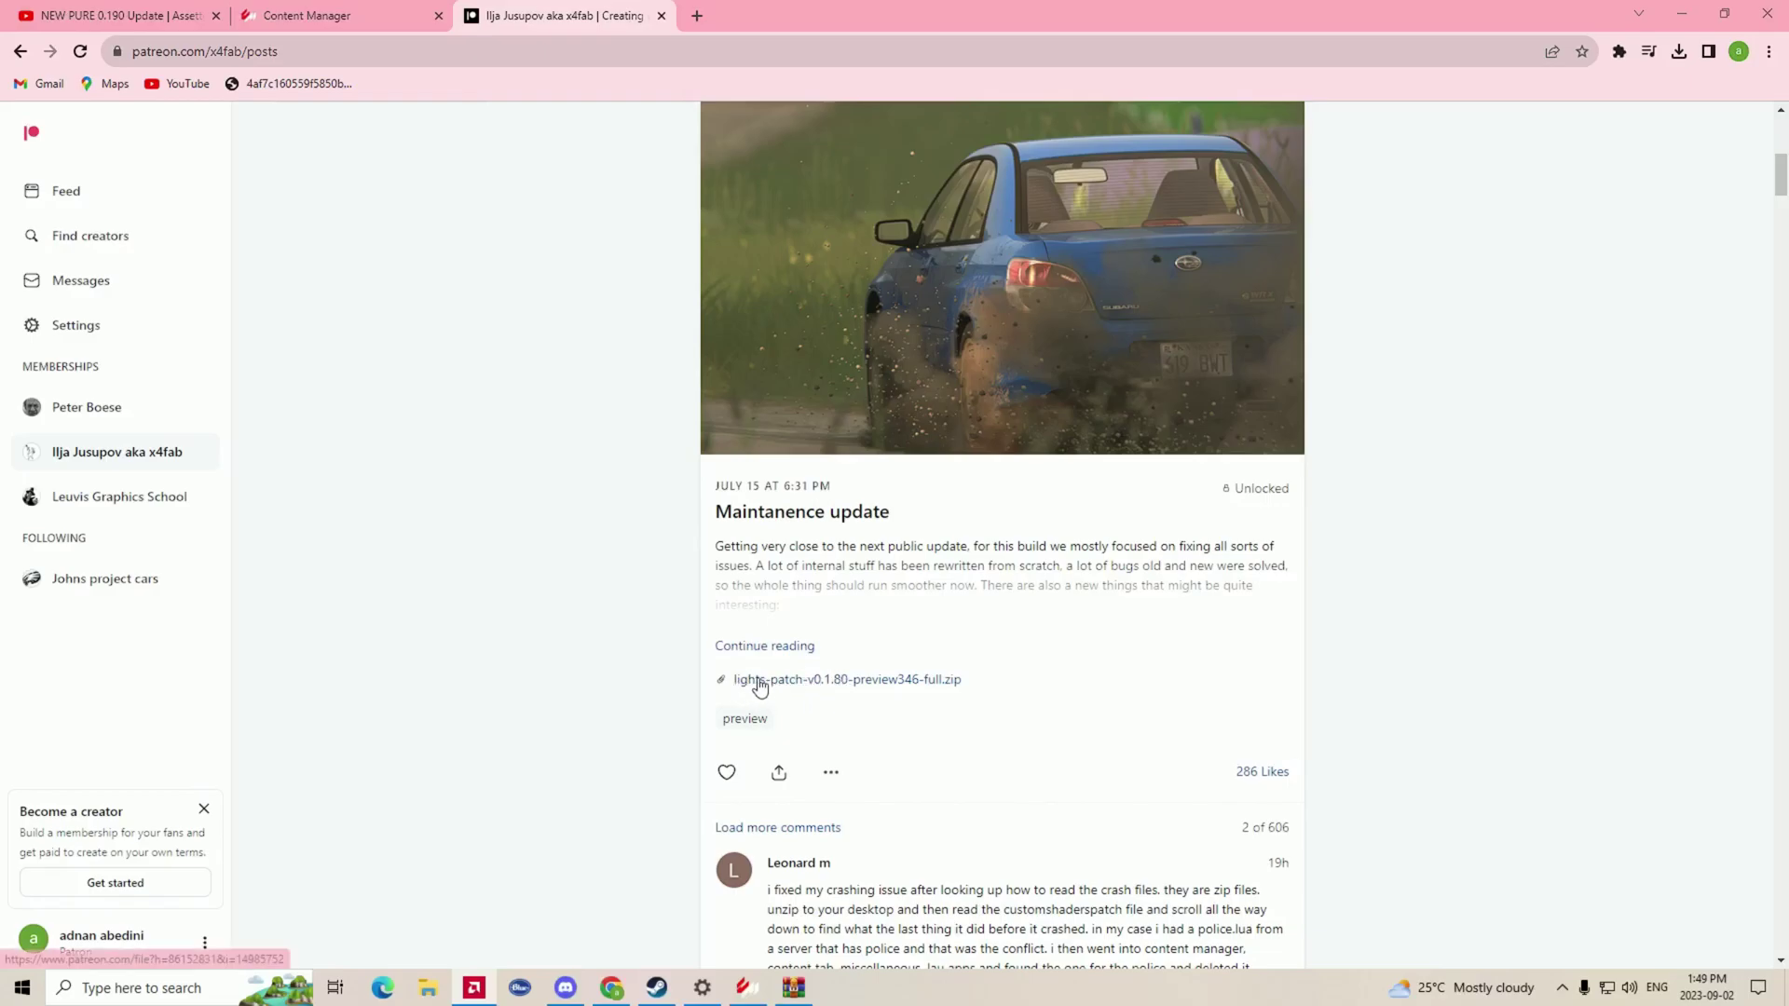
pyautogui.rightClick(854, 685)
pyautogui.click(899, 693)
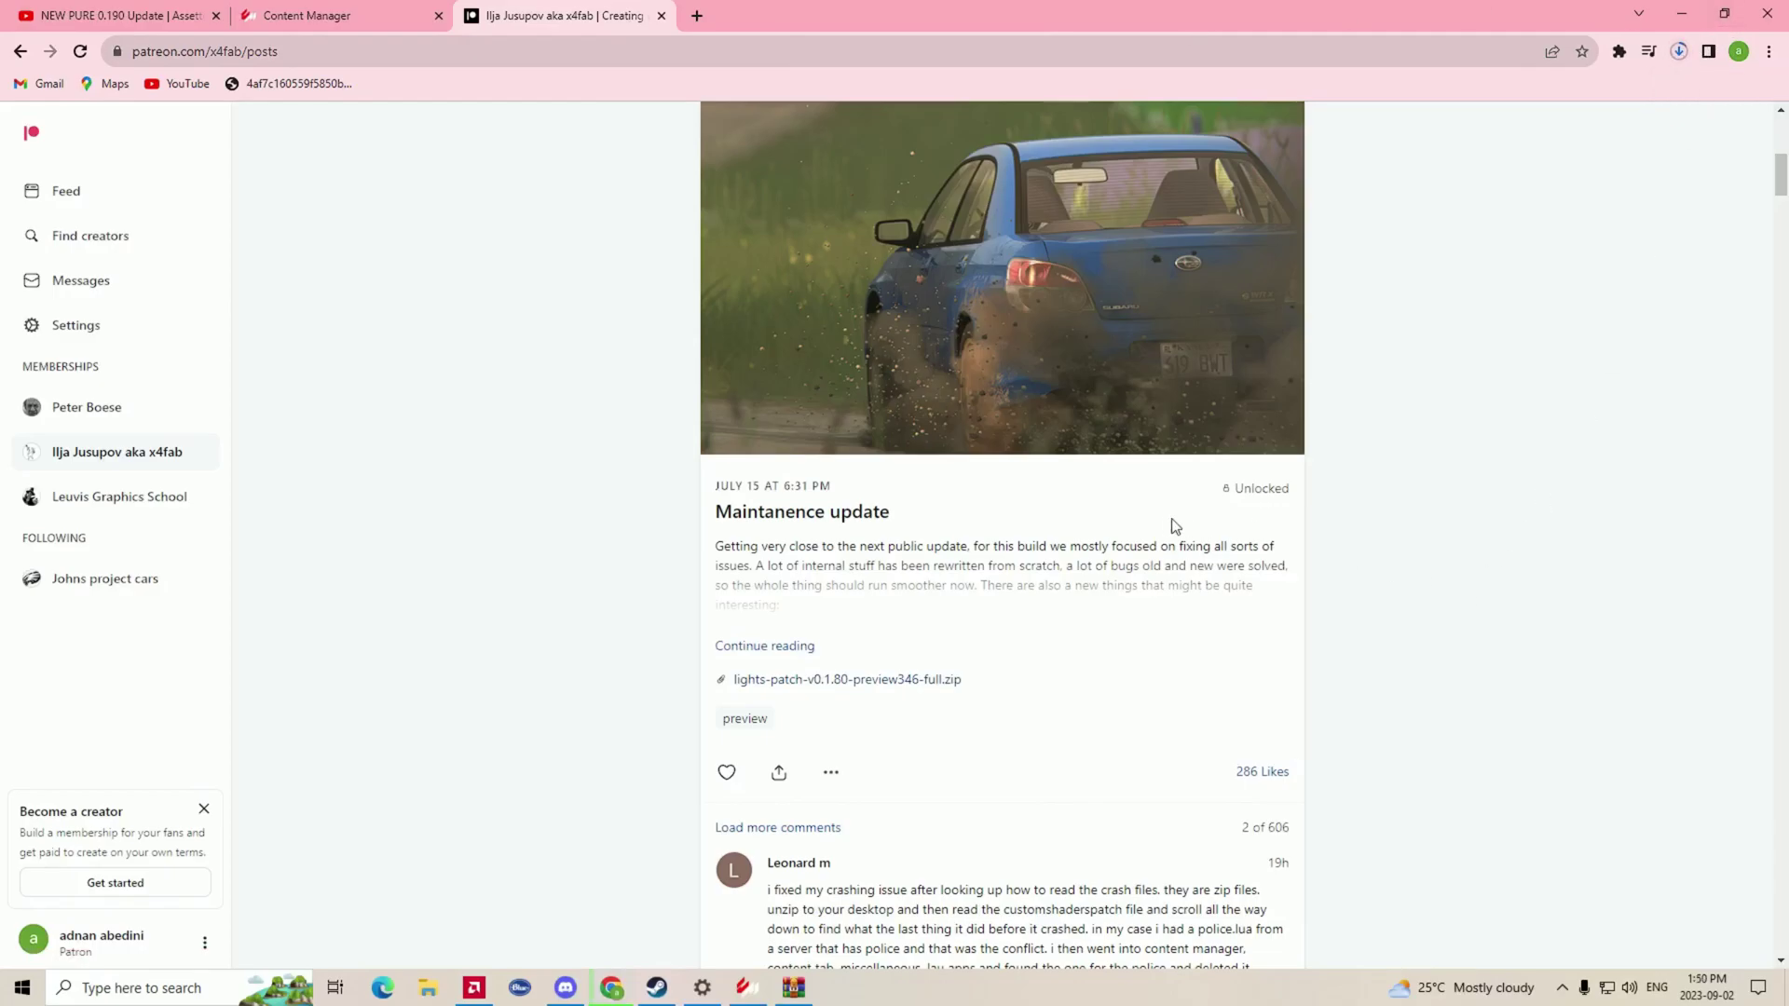
pyautogui.click(1678, 52)
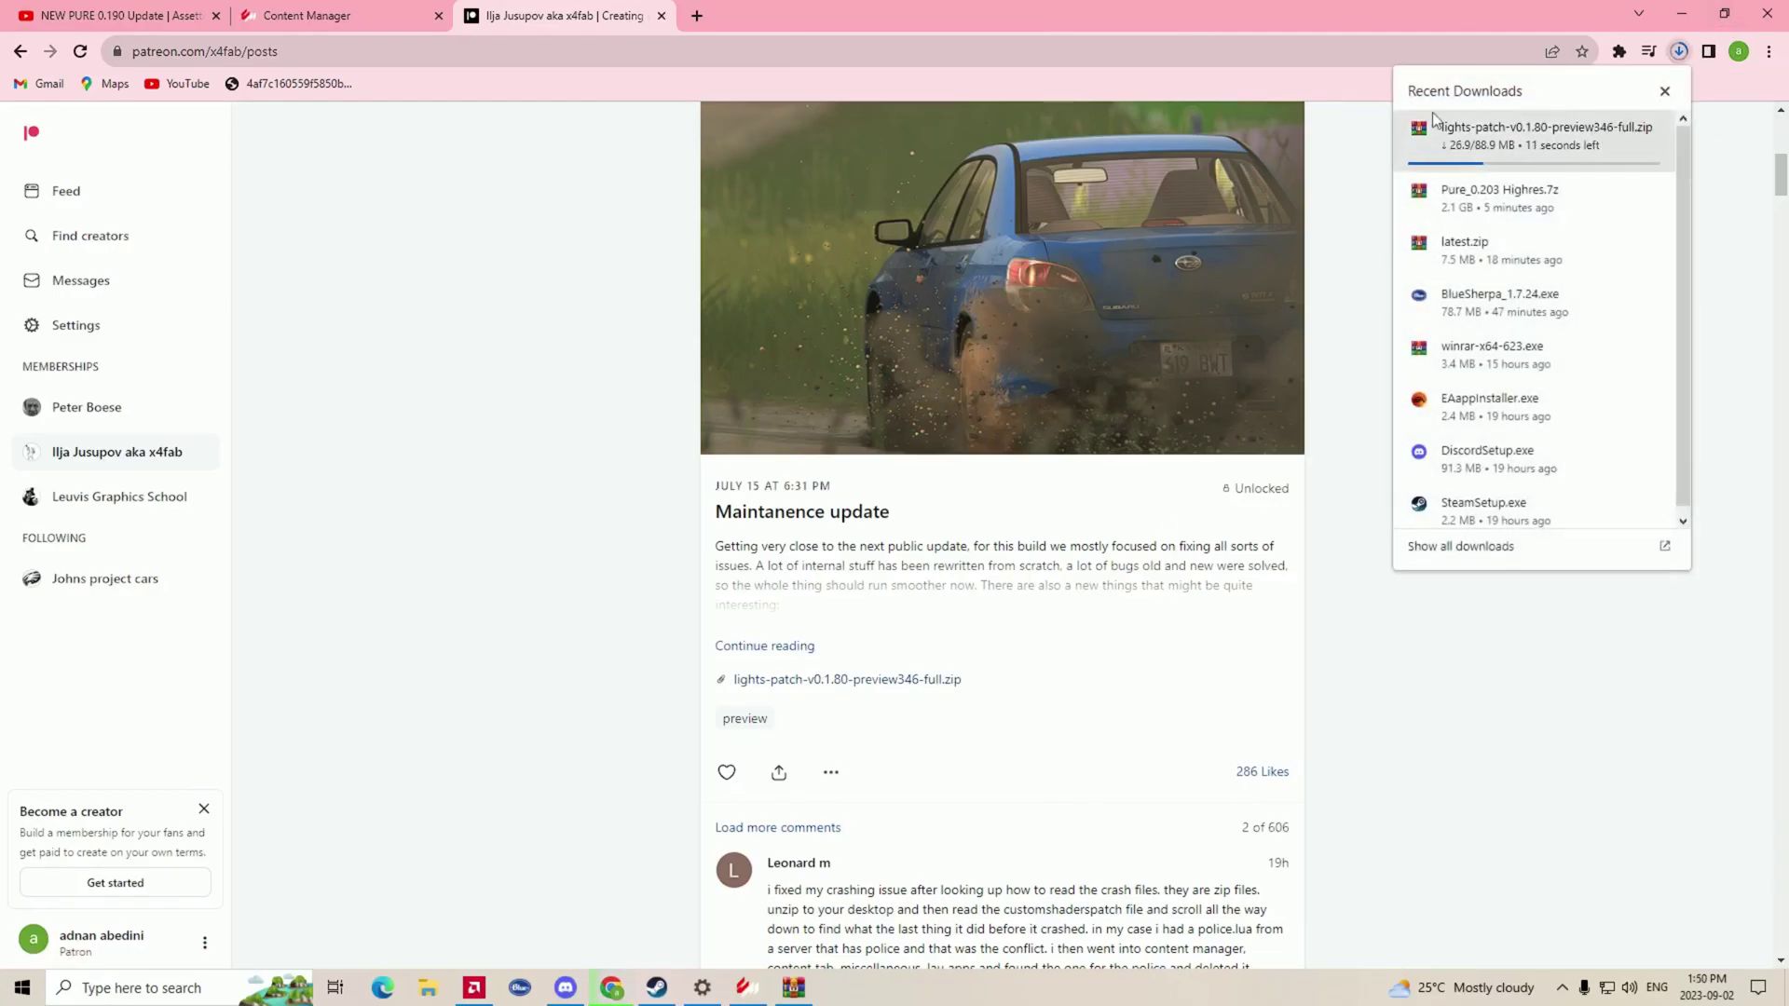
pyautogui.click(1666, 91)
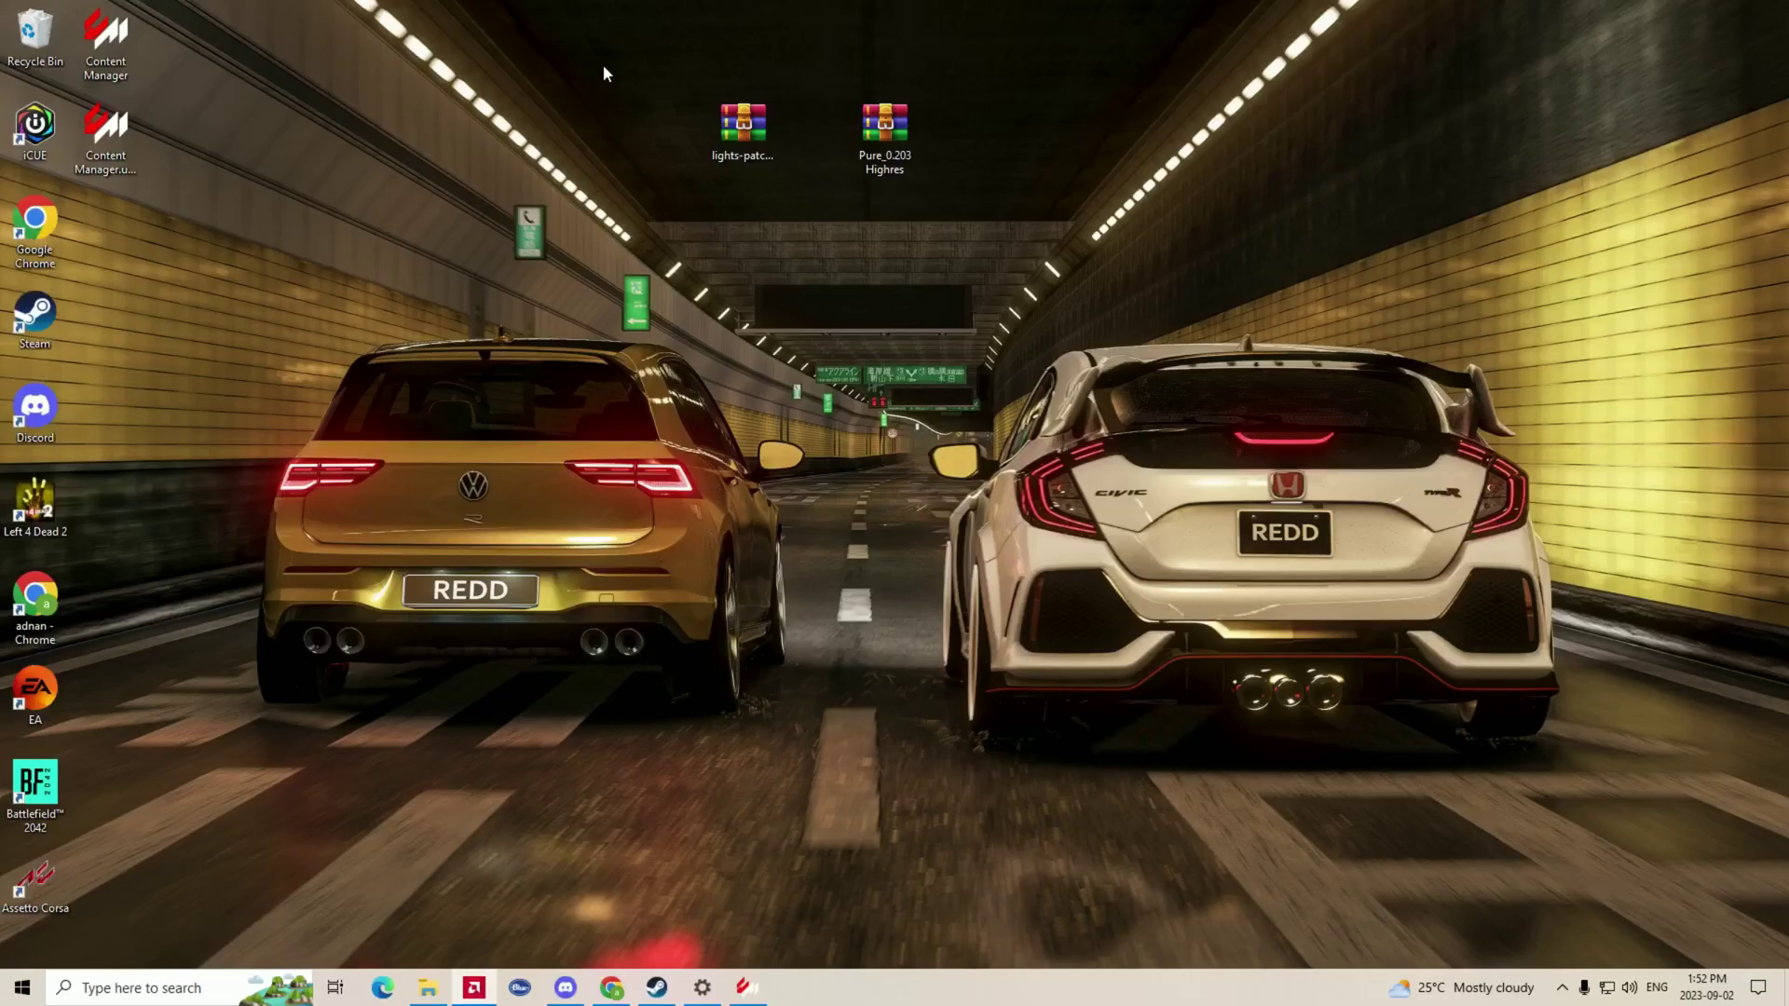
pyautogui.moveTo(589, 65); pyautogui.dragTo(1031, 218)
pyautogui.moveTo(556, 17); pyautogui.dragTo(974, 139)
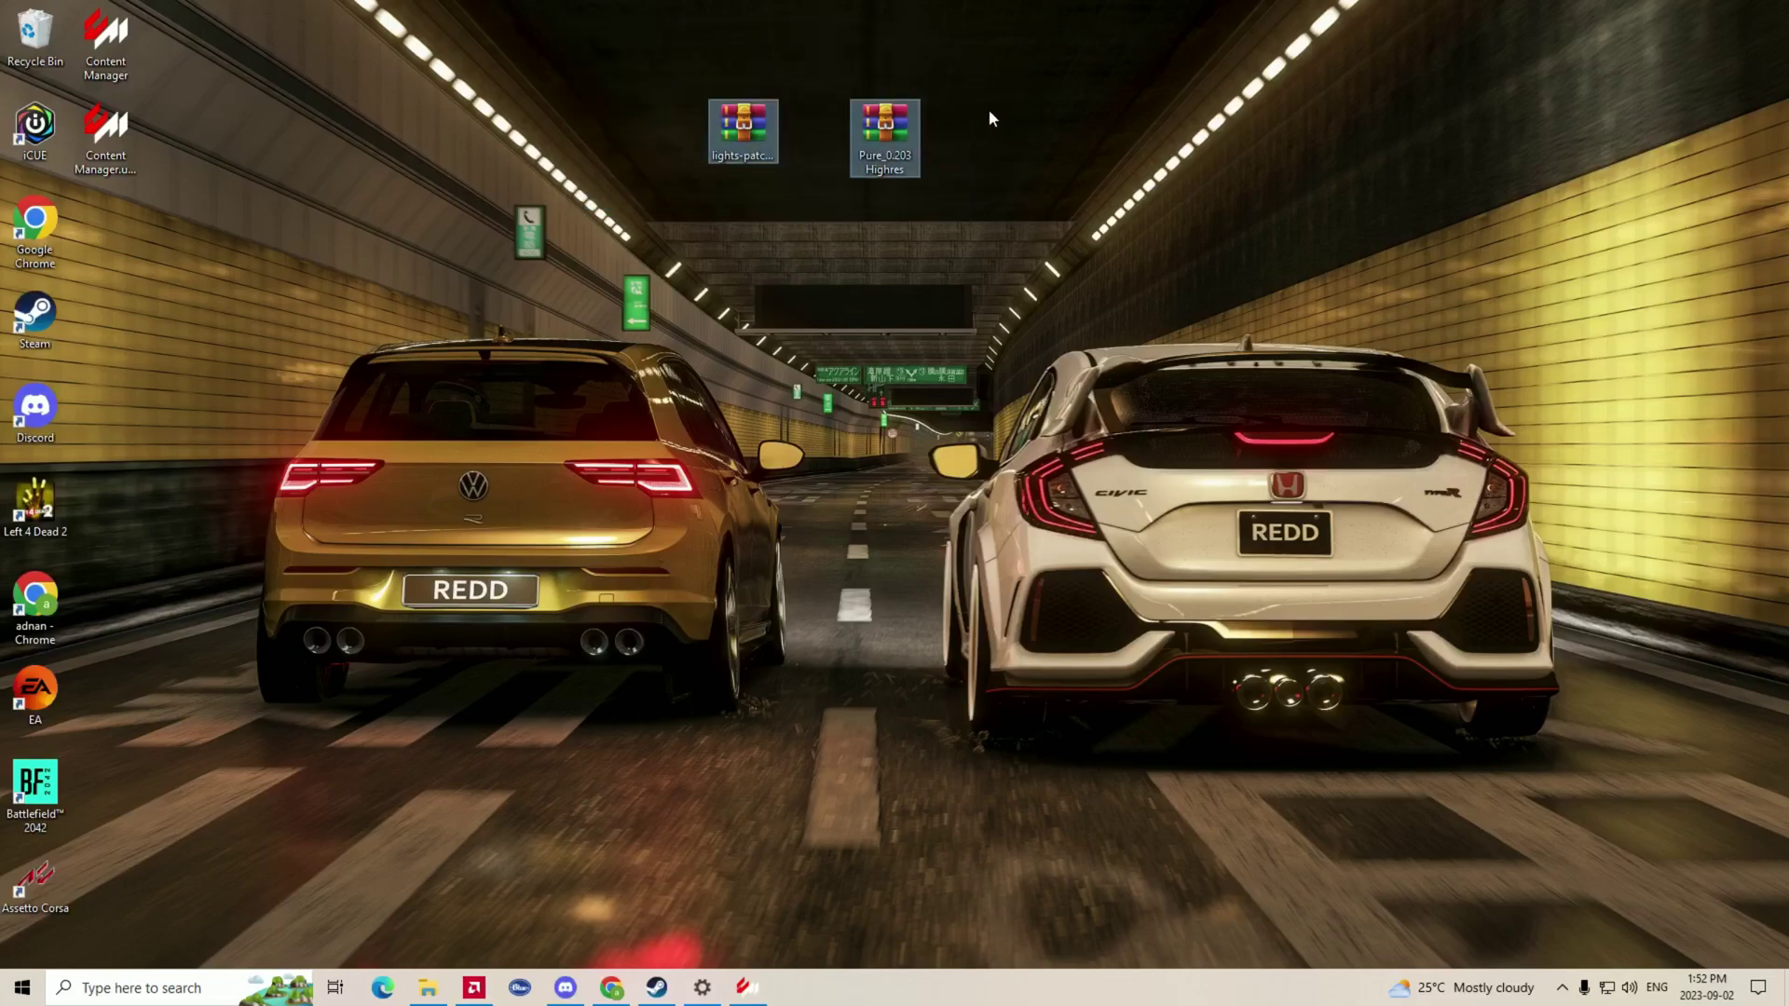
pyautogui.click(848, 605)
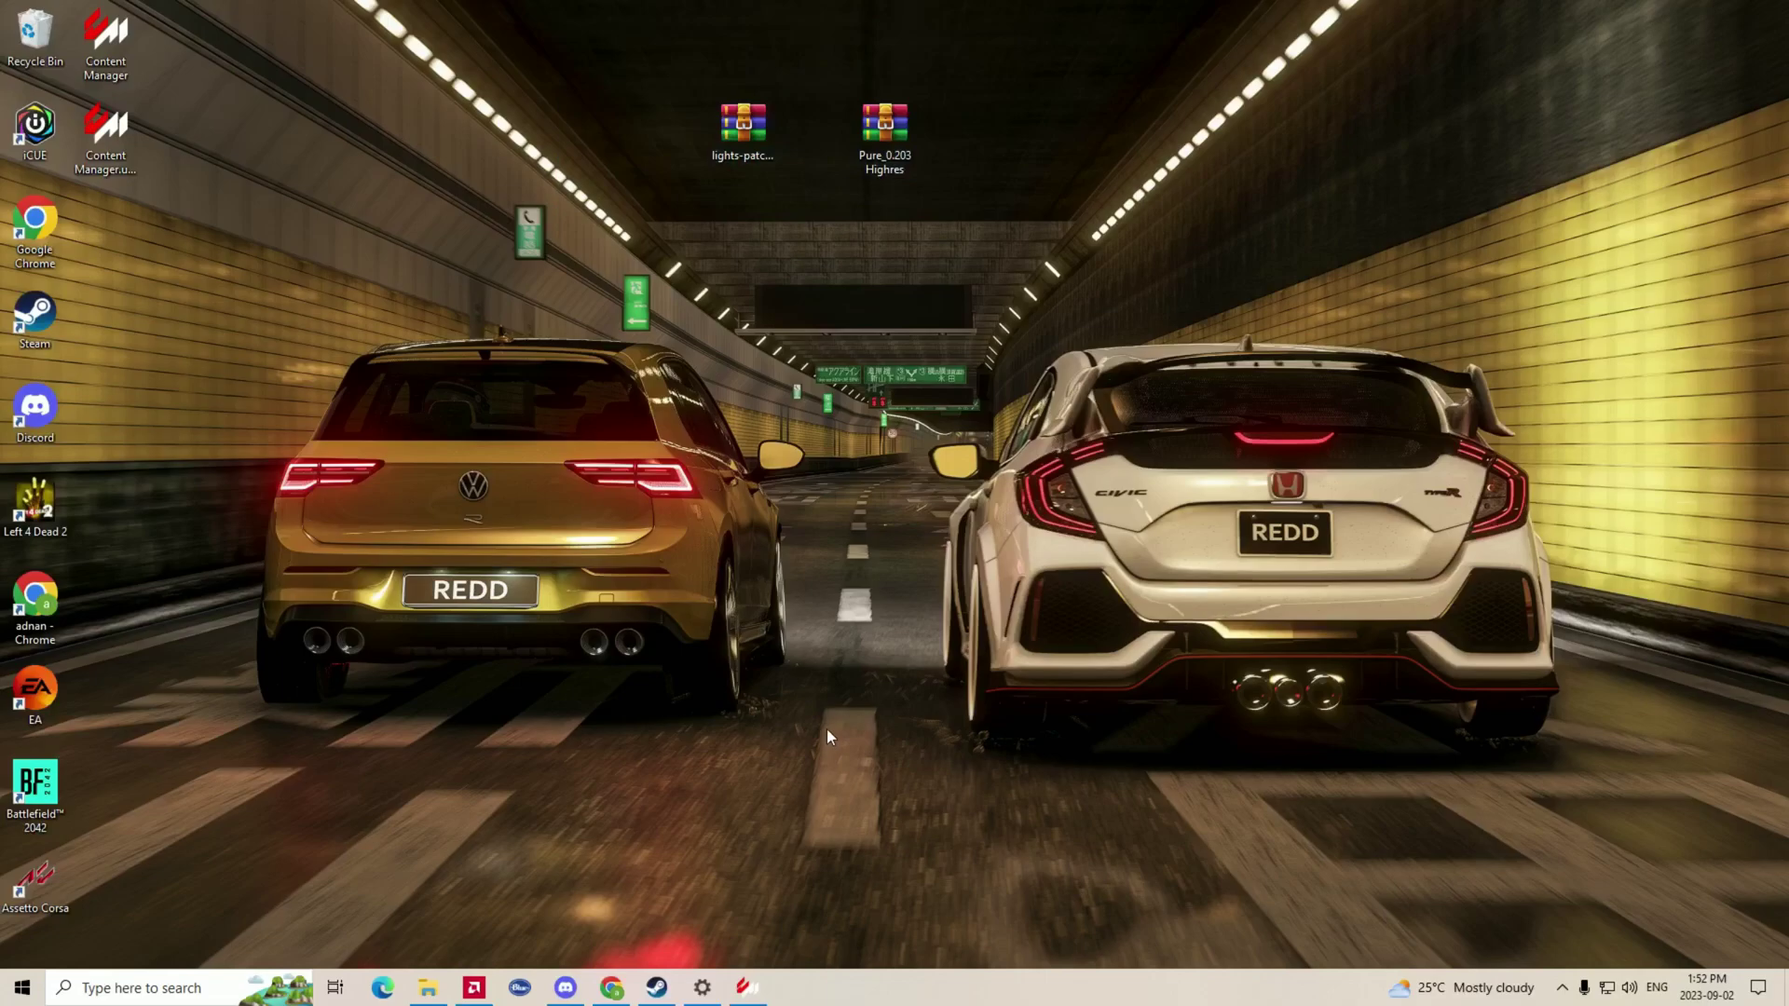
# - Switch to Steam, browse the local files of Assetto Corsa, and minimize Steam to leave the assettocorsa folder in view
pyautogui.moveTo(657, 988)
pyautogui.click(671, 895)
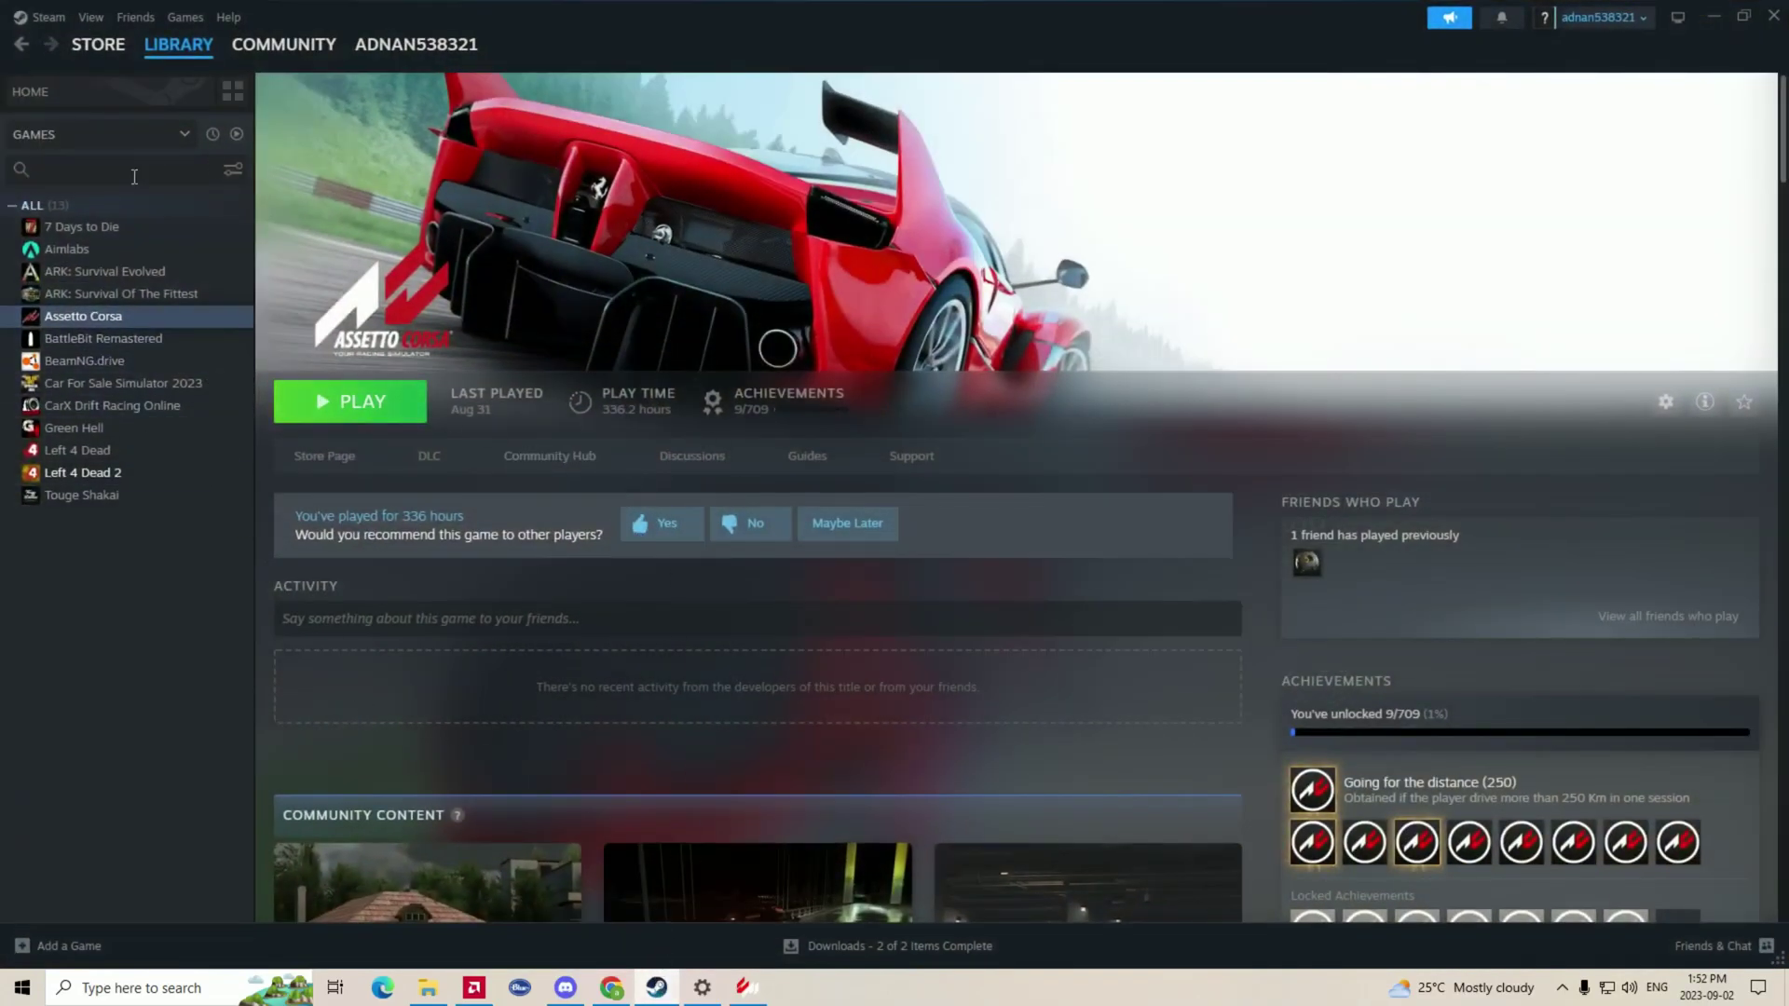
pyautogui.rightClick(177, 322)
pyautogui.moveTo(268, 440)
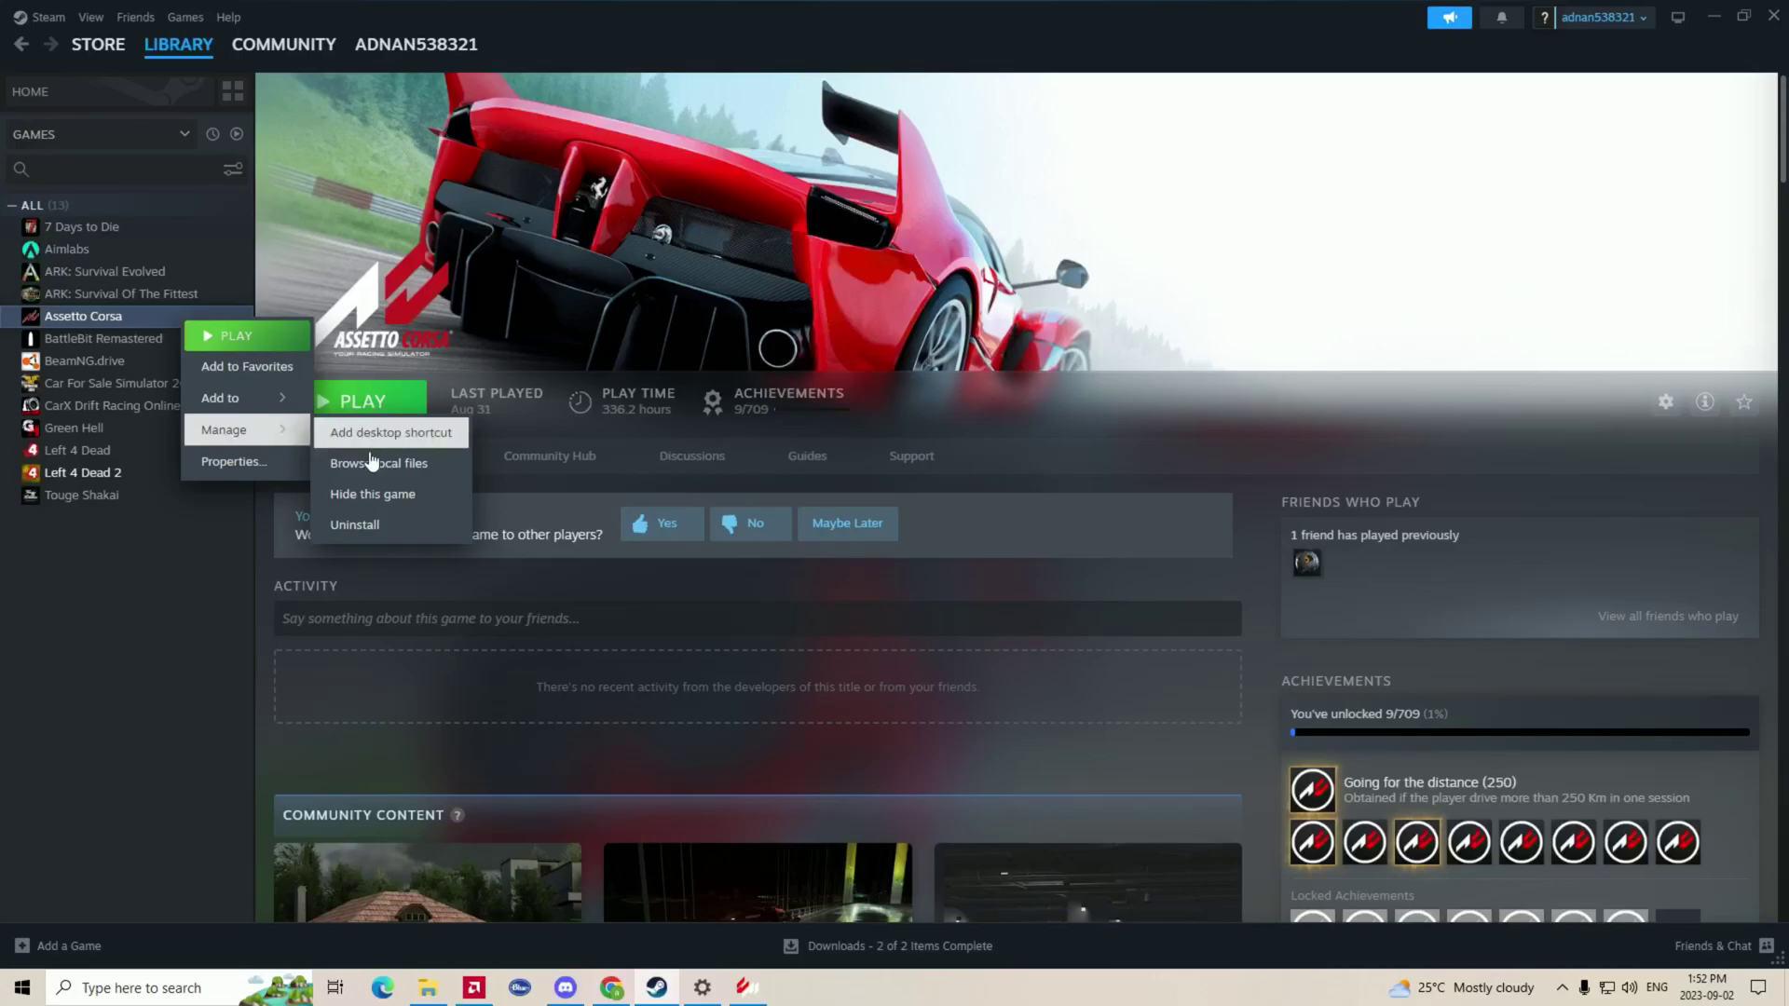
pyautogui.click(410, 463)
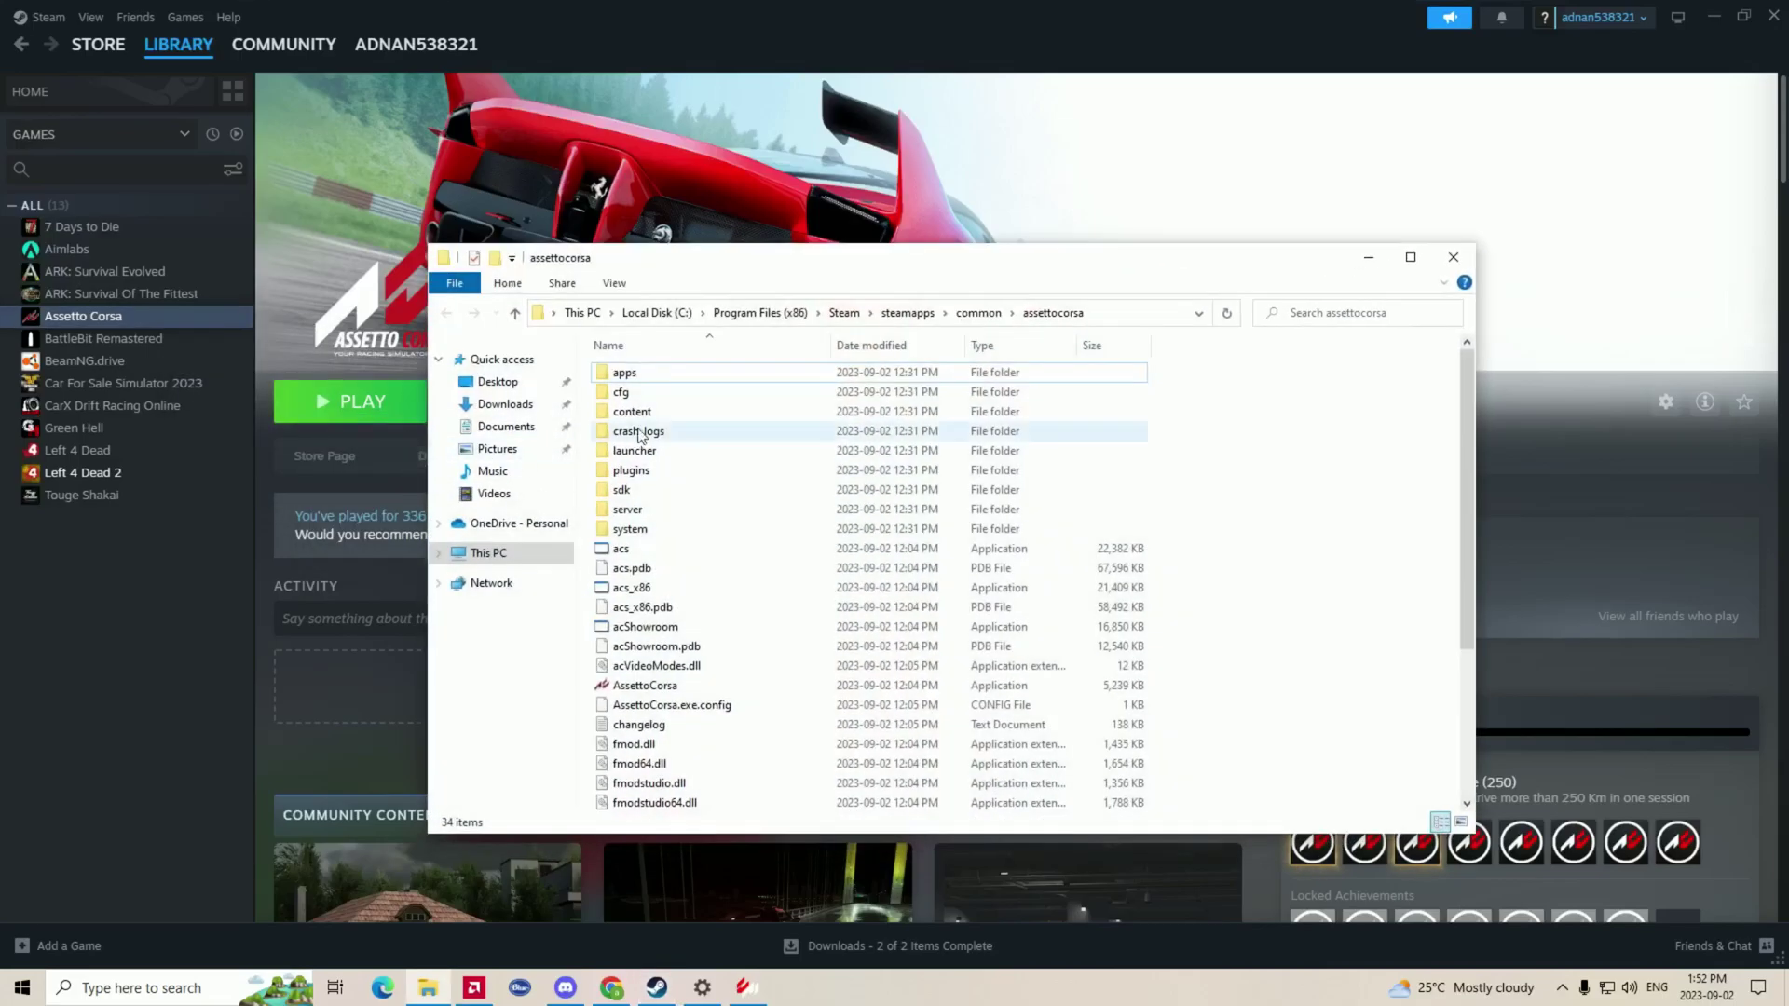
pyautogui.click(1713, 16)
pyautogui.moveTo(1084, 268)
pyautogui.mouseDown()
pyautogui.moveTo(1209, 272)
pyautogui.moveTo(1111, 283)
pyautogui.mouseUp()
# - Open the Pure_0.203 Highres archive from the desktop and arrange it side by side with the assettocorsa folder
pyautogui.rightClick(60, 277)
pyautogui.click(102, 363)
pyautogui.moveTo(707, 281); pyautogui.dragTo(718, 291)
pyautogui.doubleClick(885, 130)
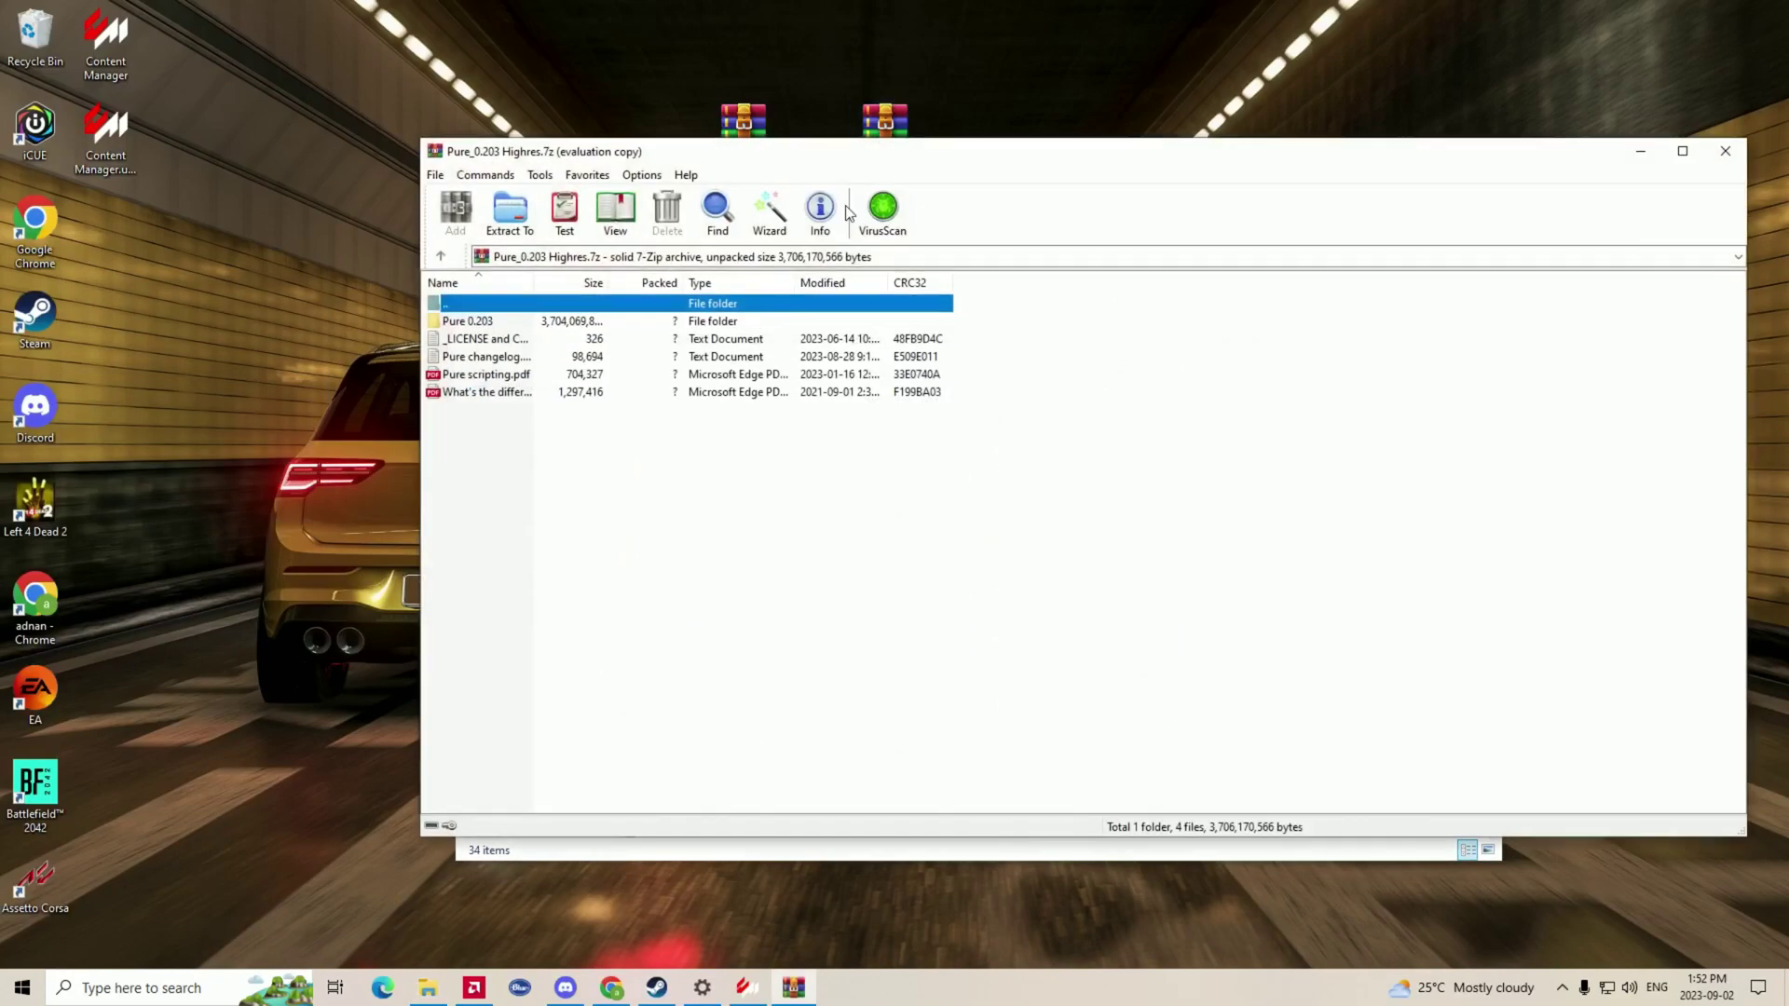
pyautogui.moveTo(779, 154); pyautogui.dragTo(1078, 85)
pyautogui.moveTo(643, 291); pyautogui.dragTo(2, 56)
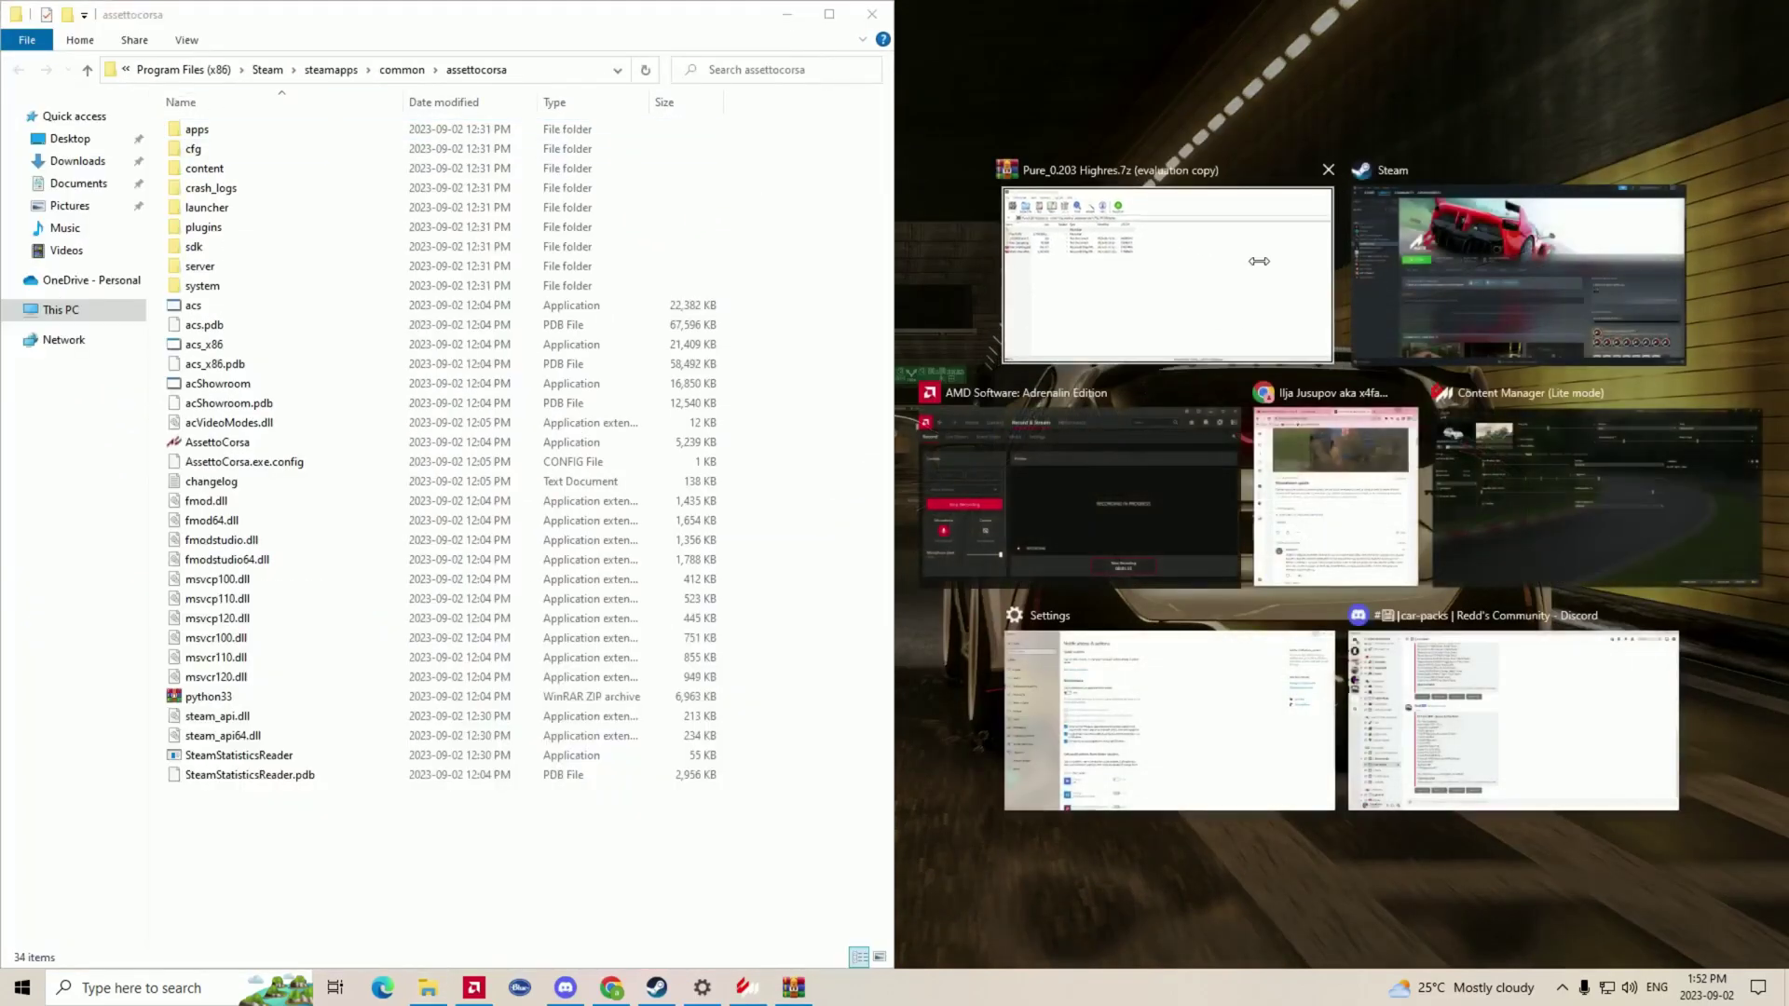
pyautogui.click(1258, 261)
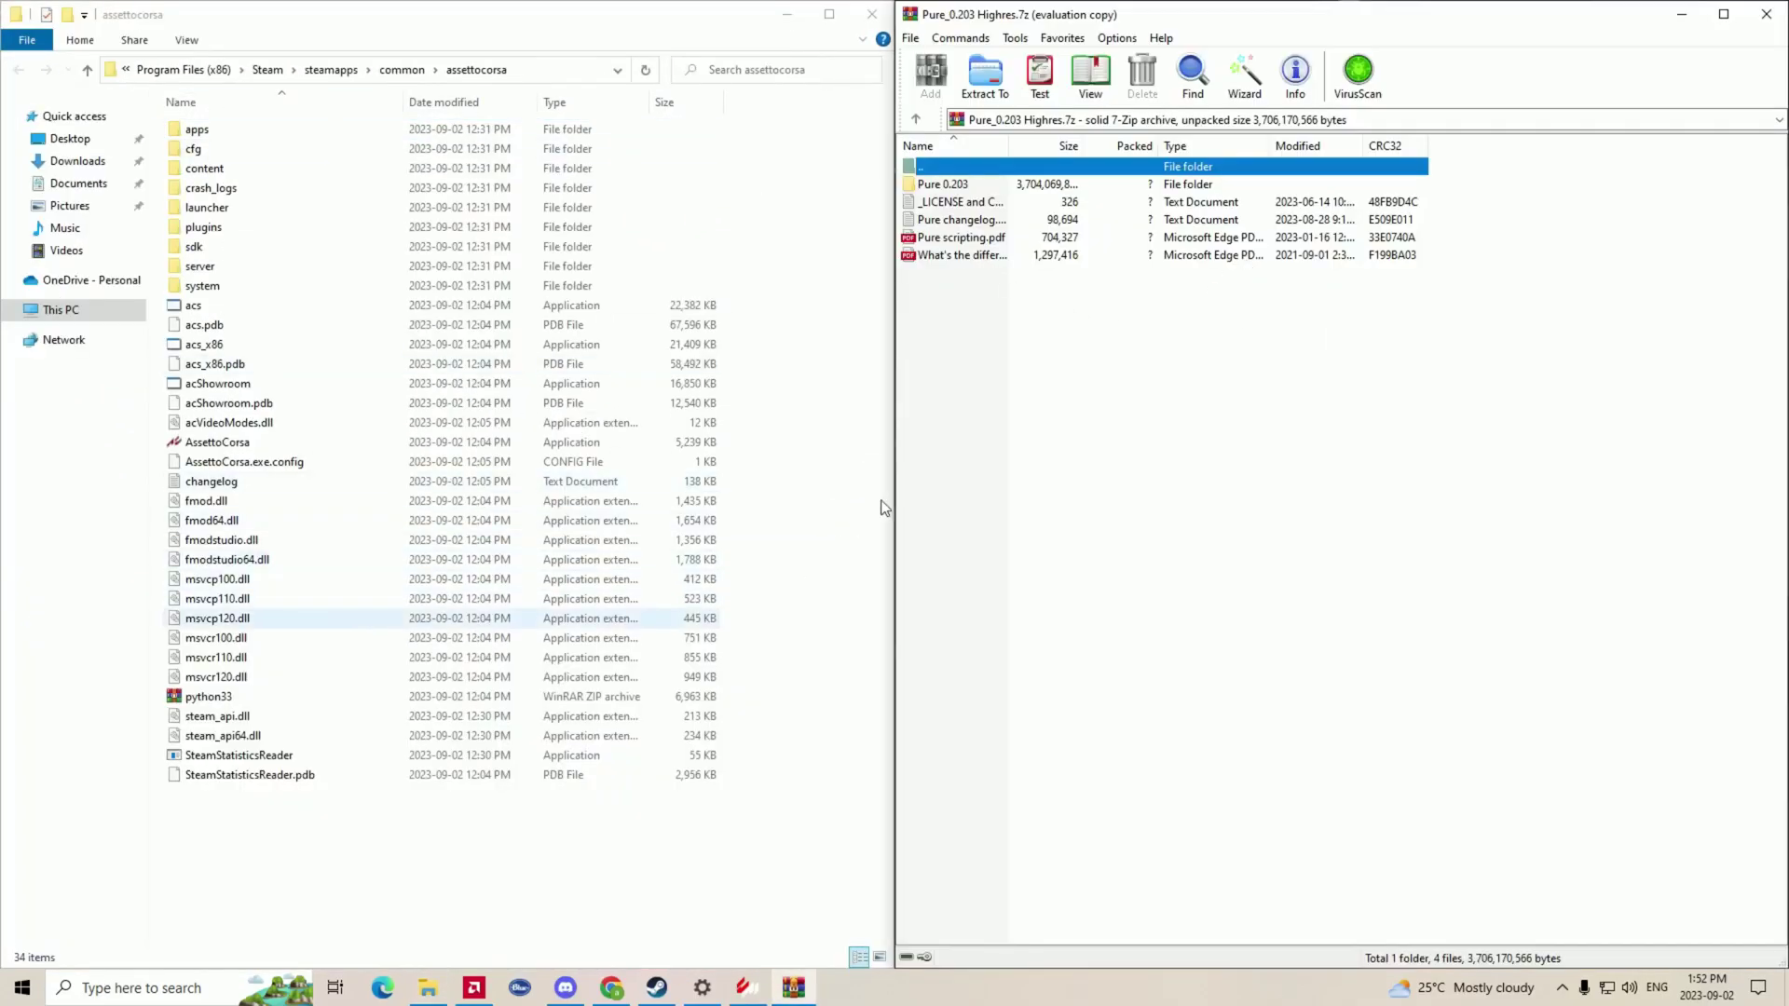
# - Extract uninstall_pure.bat from the archive's Pure 0.203 folder into the assettocorsa folder
pyautogui.doubleClick(957, 185)
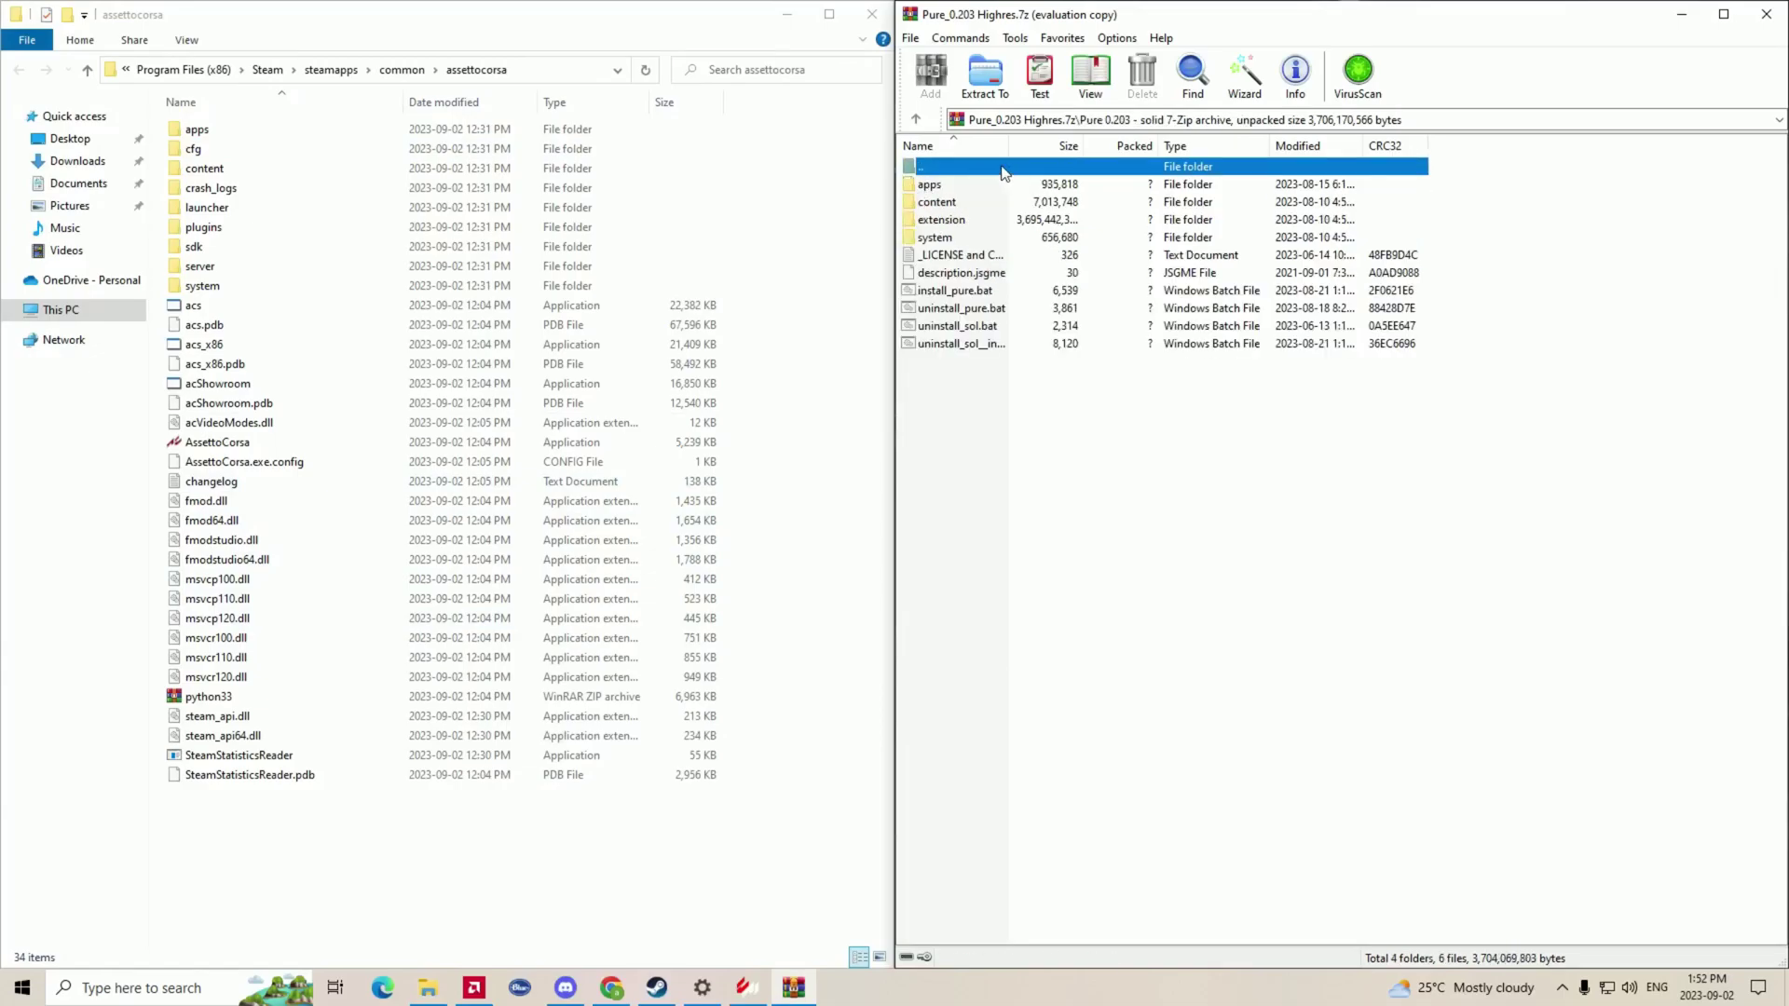
pyautogui.click(982, 311)
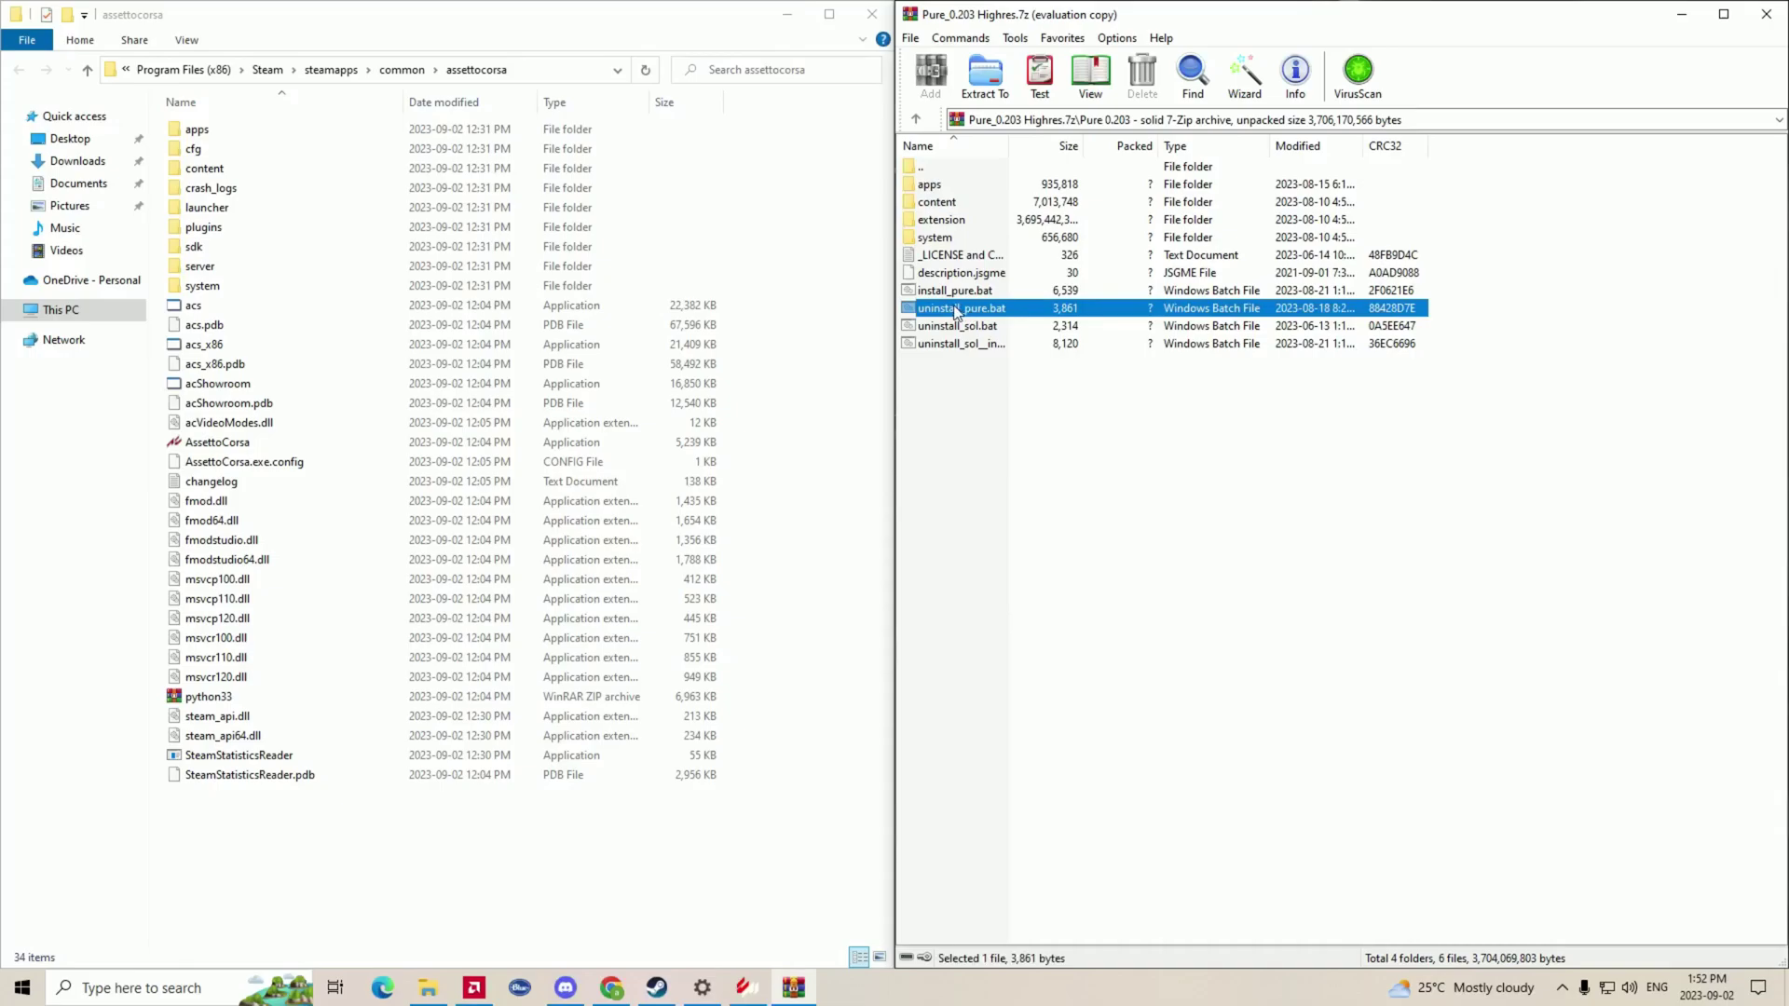
pyautogui.moveTo(982, 317); pyautogui.dragTo(183, 822)
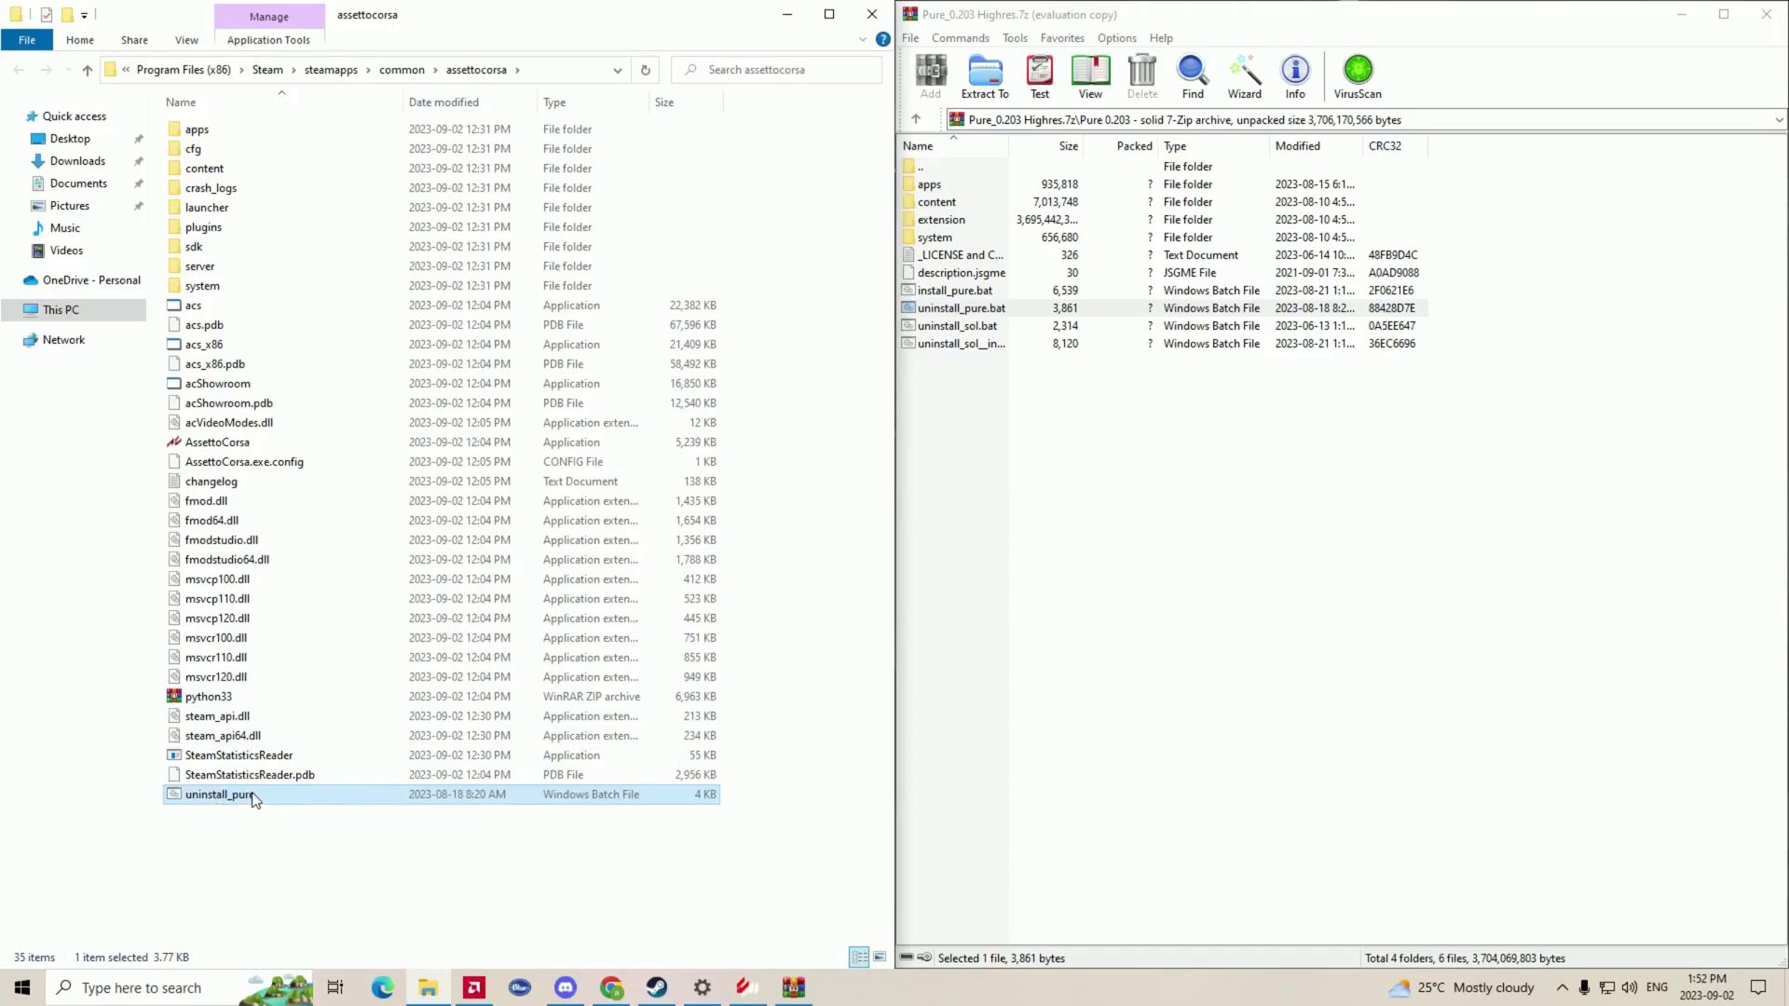
# - Run uninstall_pure, choosing C:\Program Files (x86)\Steam\steamapps\common\assettocorsa as the AC root folder and answering y to the complete uninstall
pyautogui.doubleClick(220, 794)
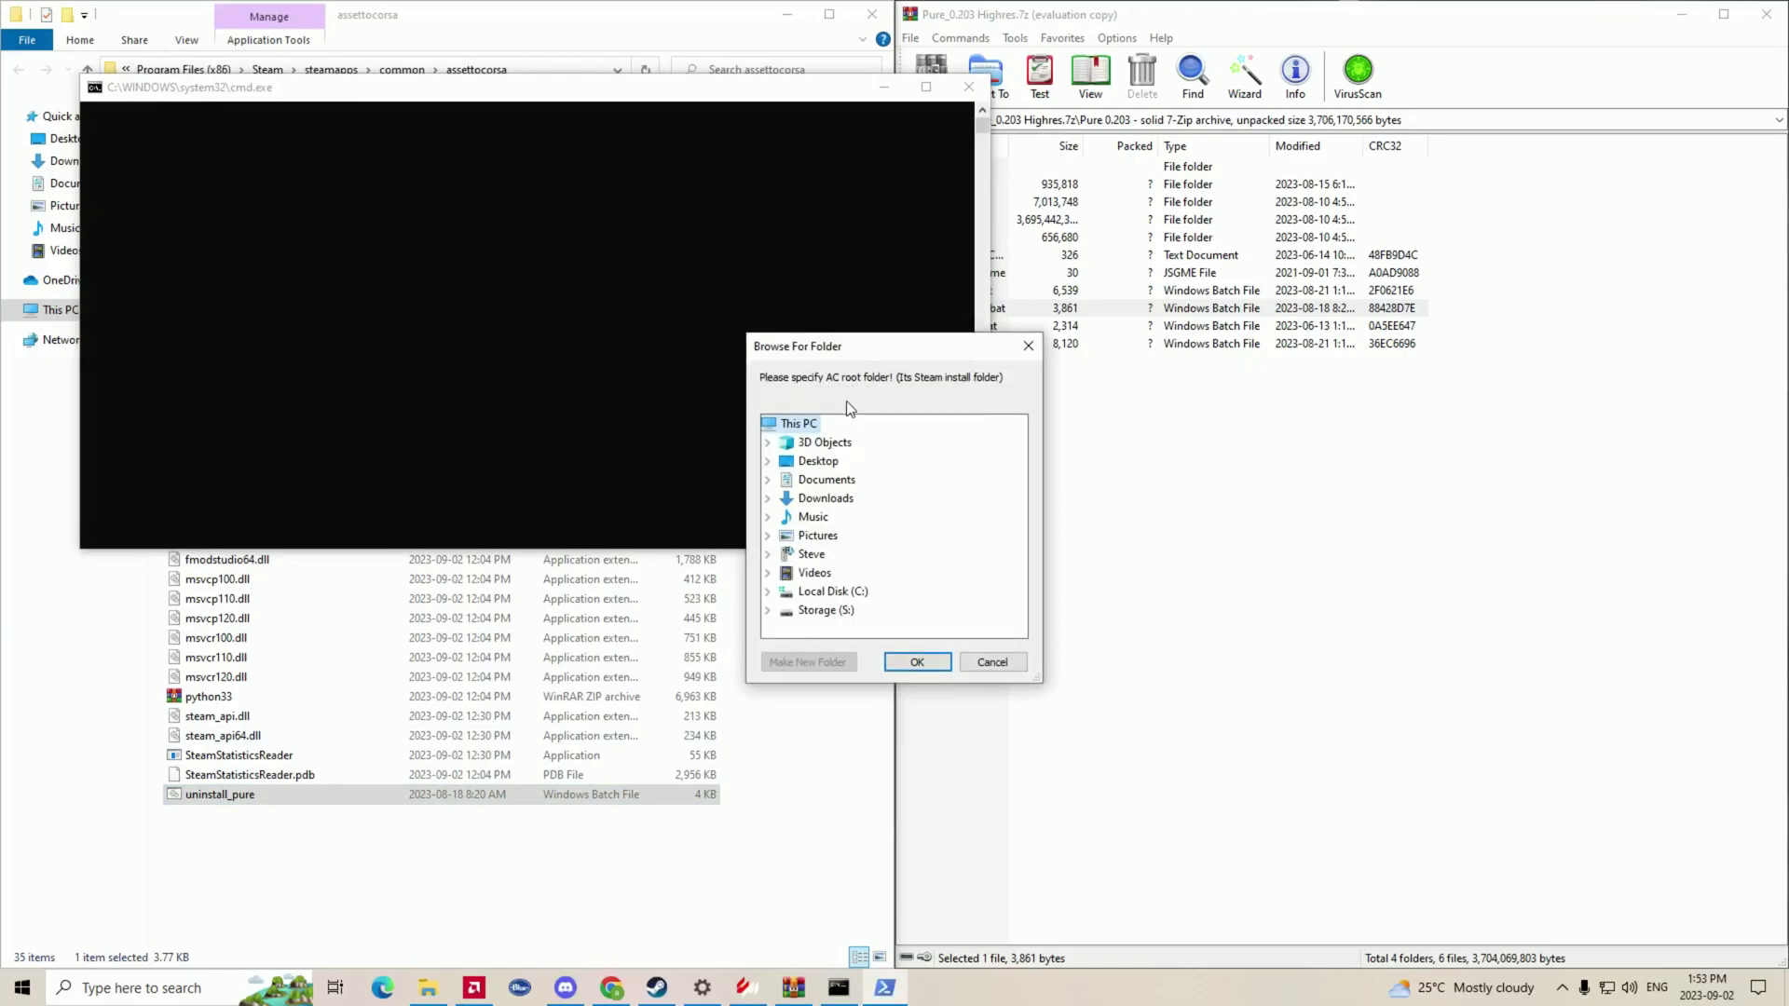
pyautogui.click(768, 591)
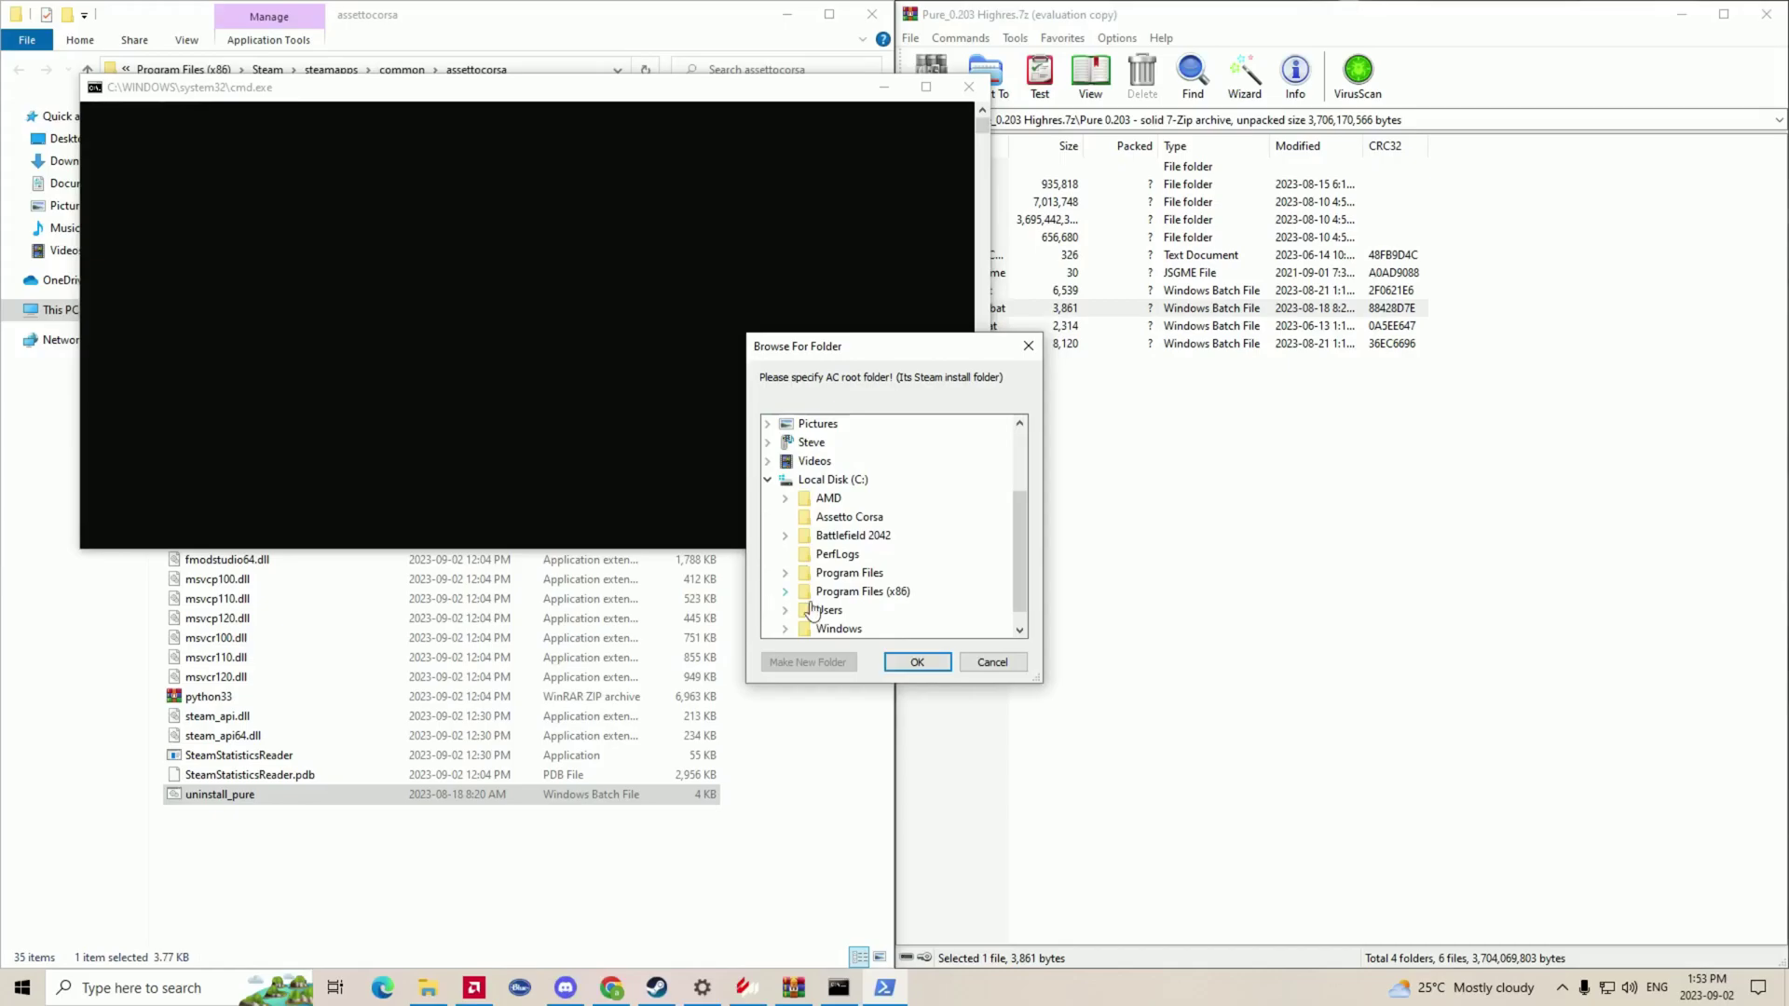
pyautogui.doubleClick(836, 580)
pyautogui.scroll(-2, 836, 587)
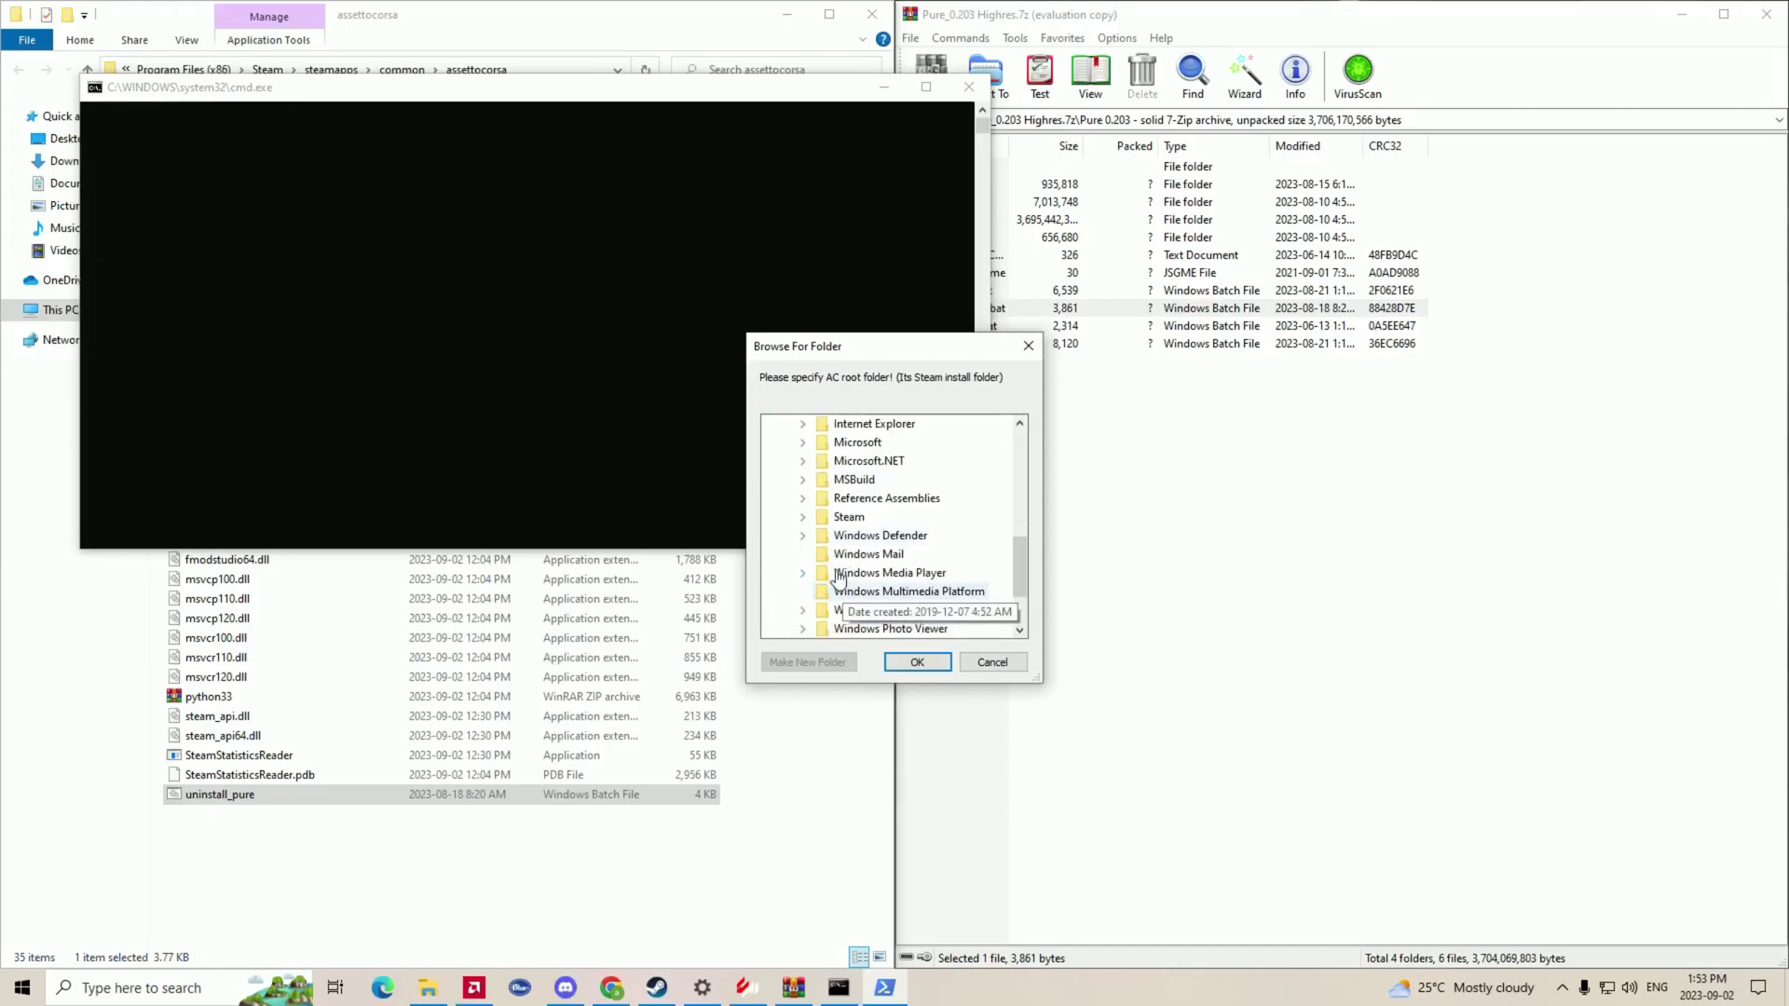
pyautogui.doubleClick(824, 517)
pyautogui.scroll(-3, 839, 521)
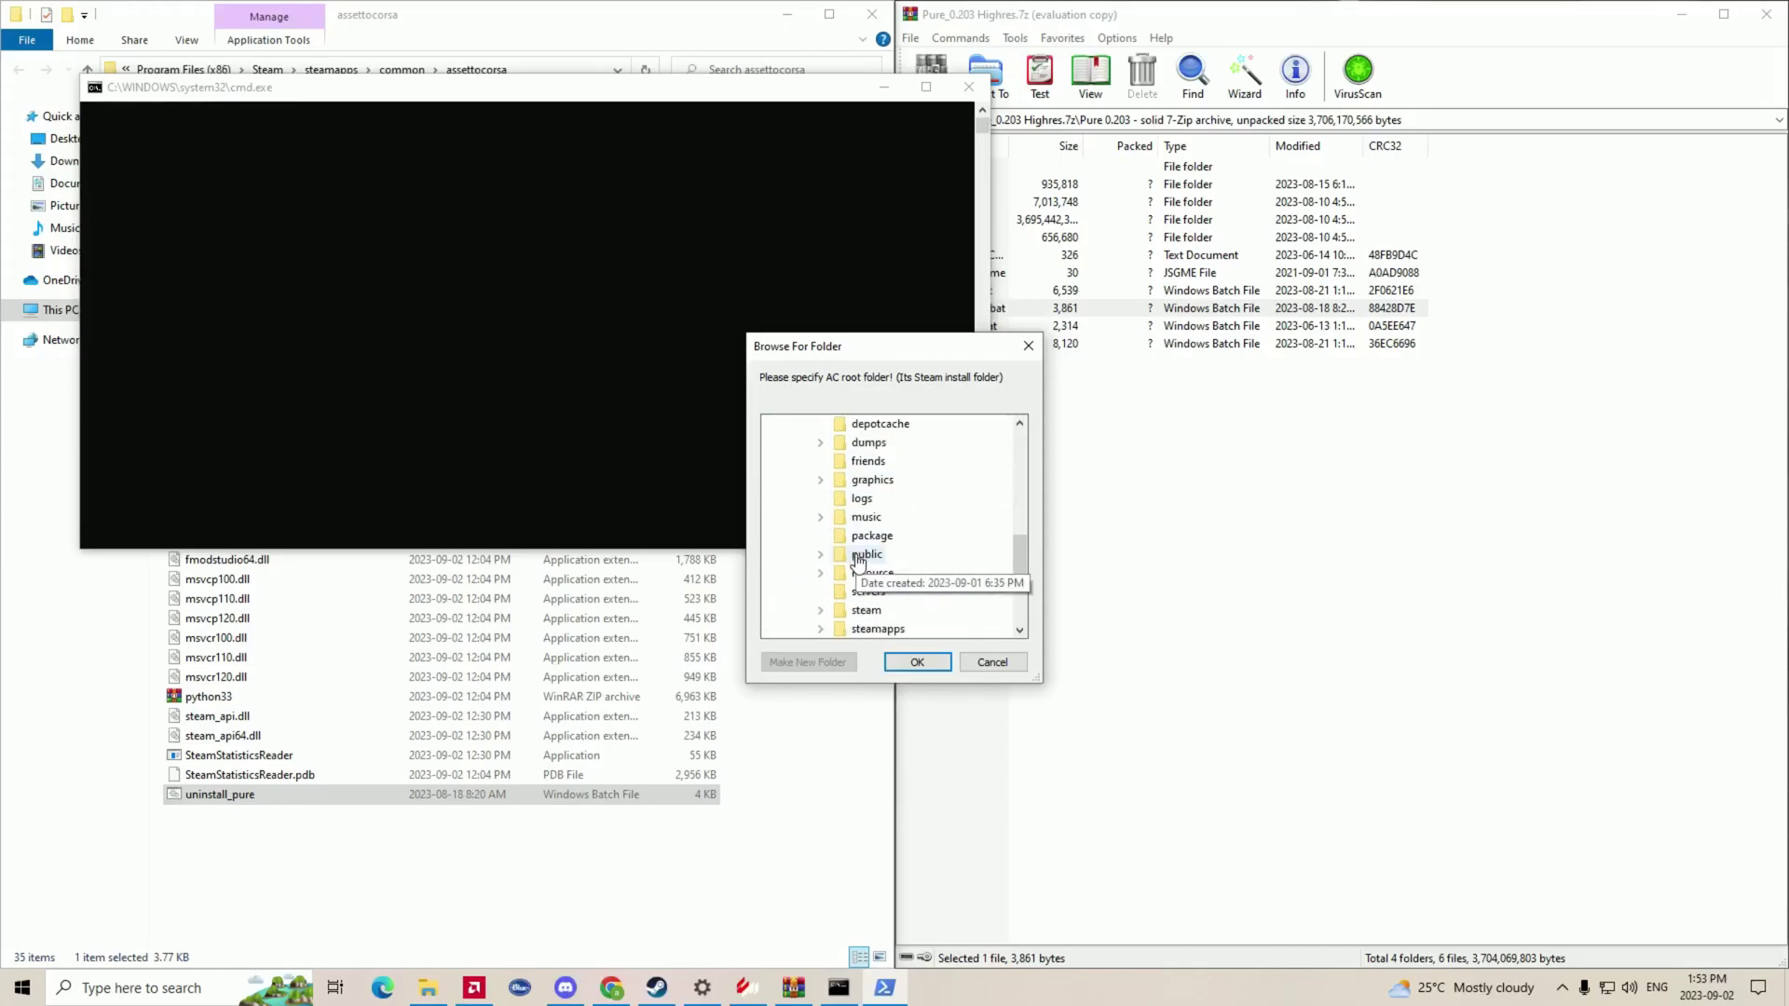
pyautogui.click(821, 628)
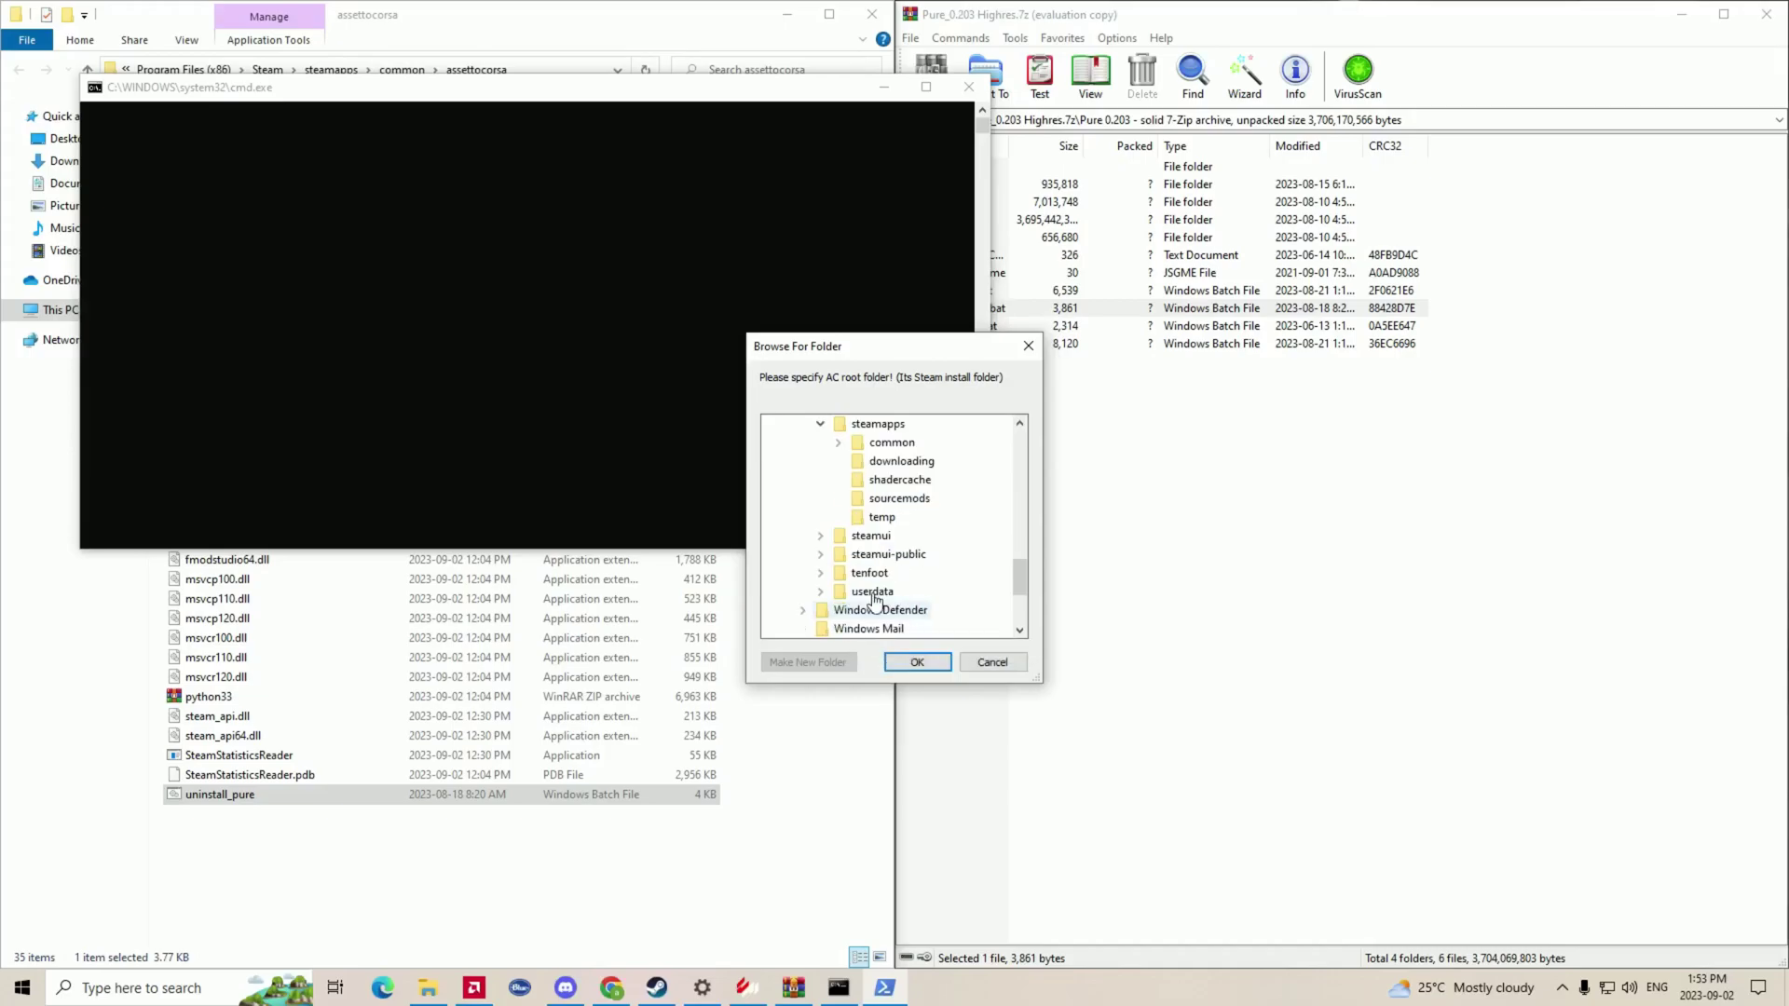
pyautogui.click(839, 443)
pyautogui.doubleClick(909, 461)
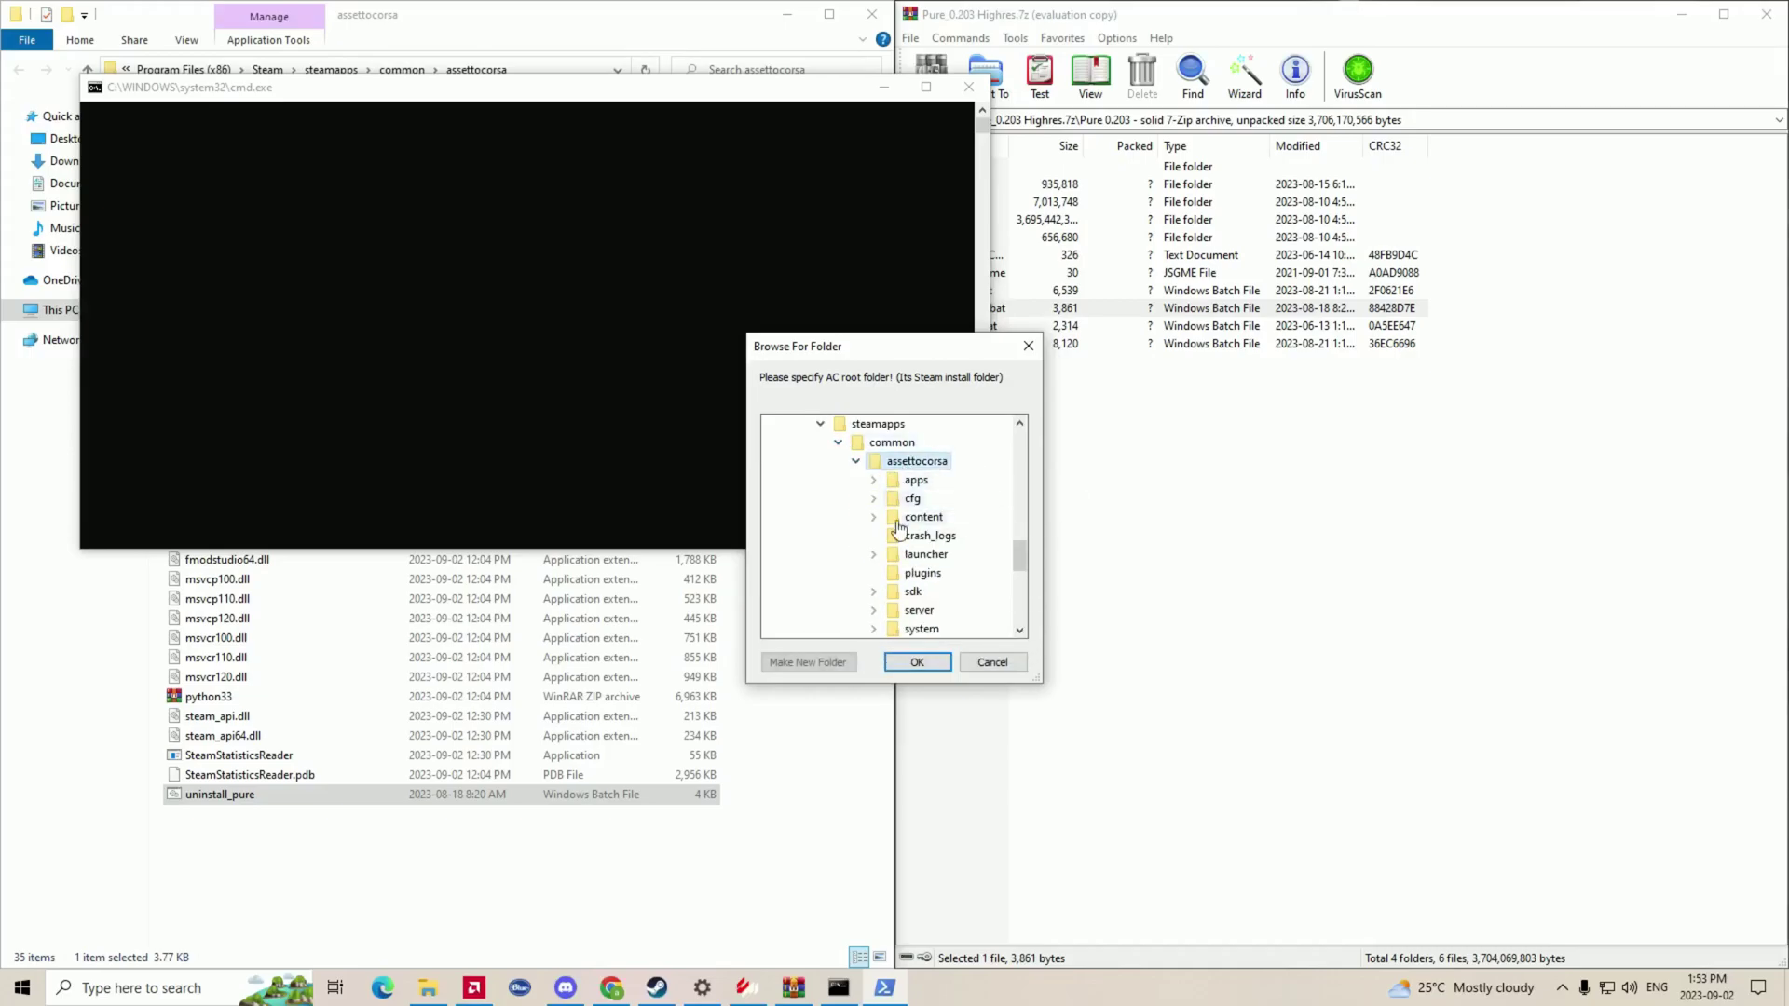
pyautogui.click(917, 662)
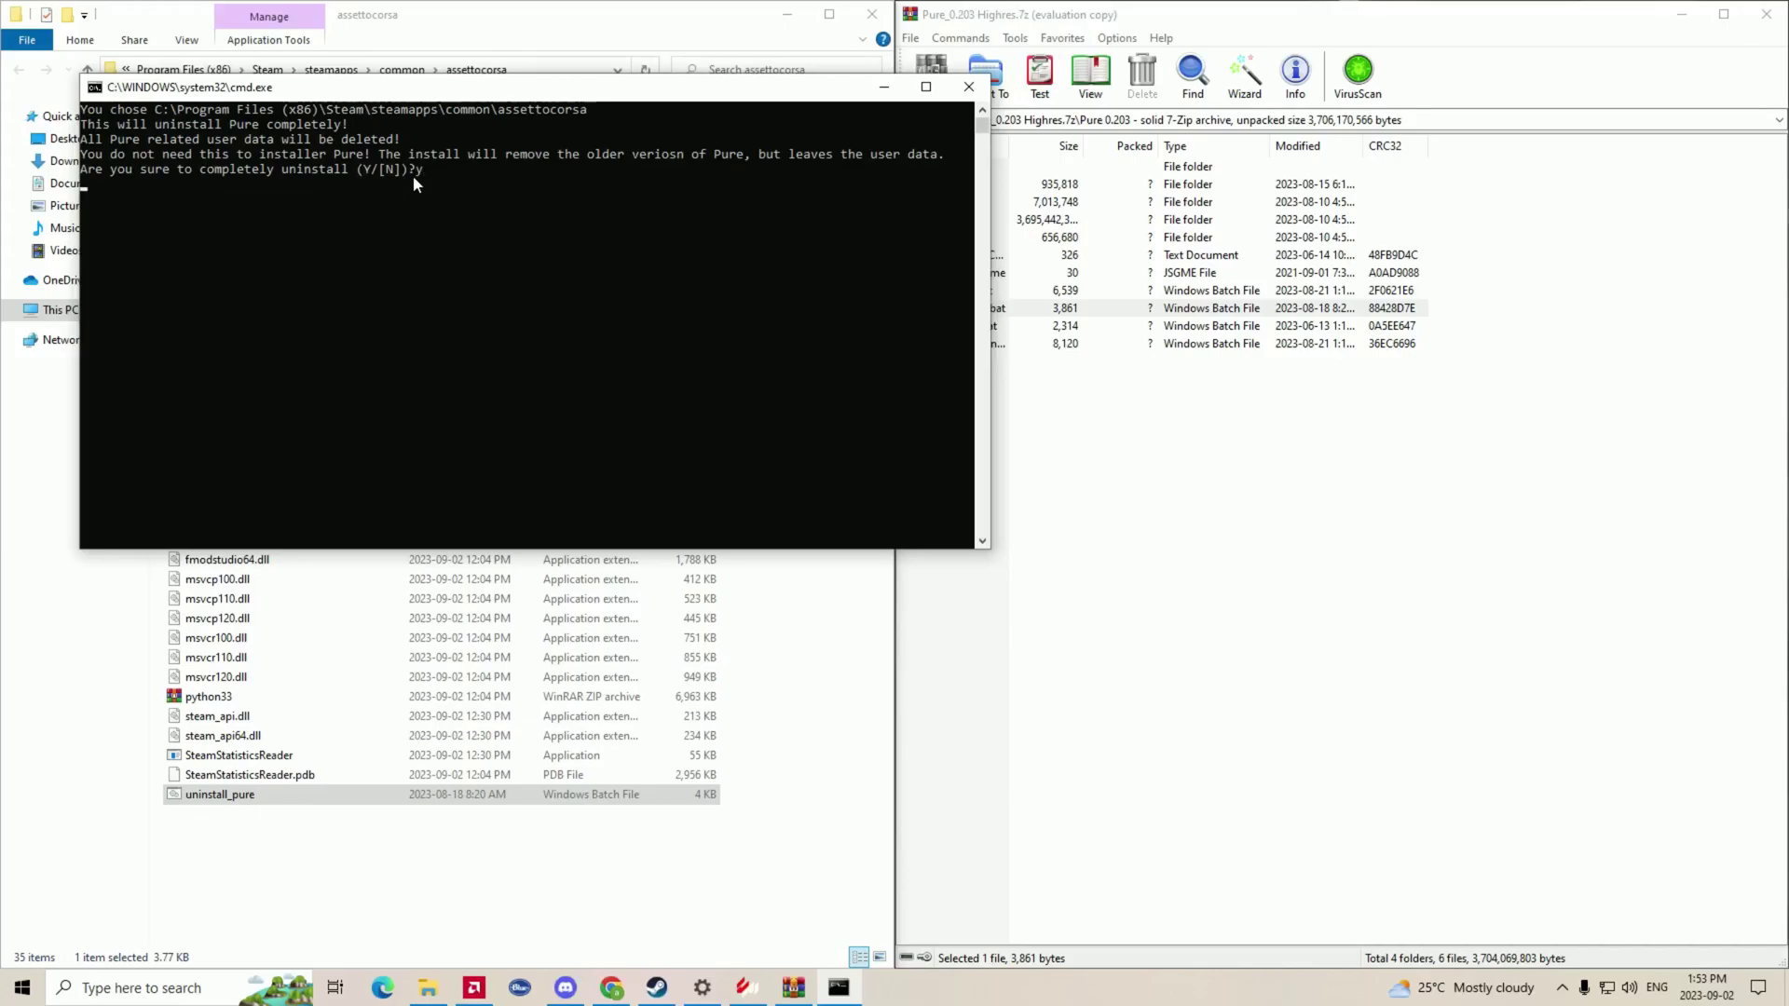
pyautogui.press('Return')
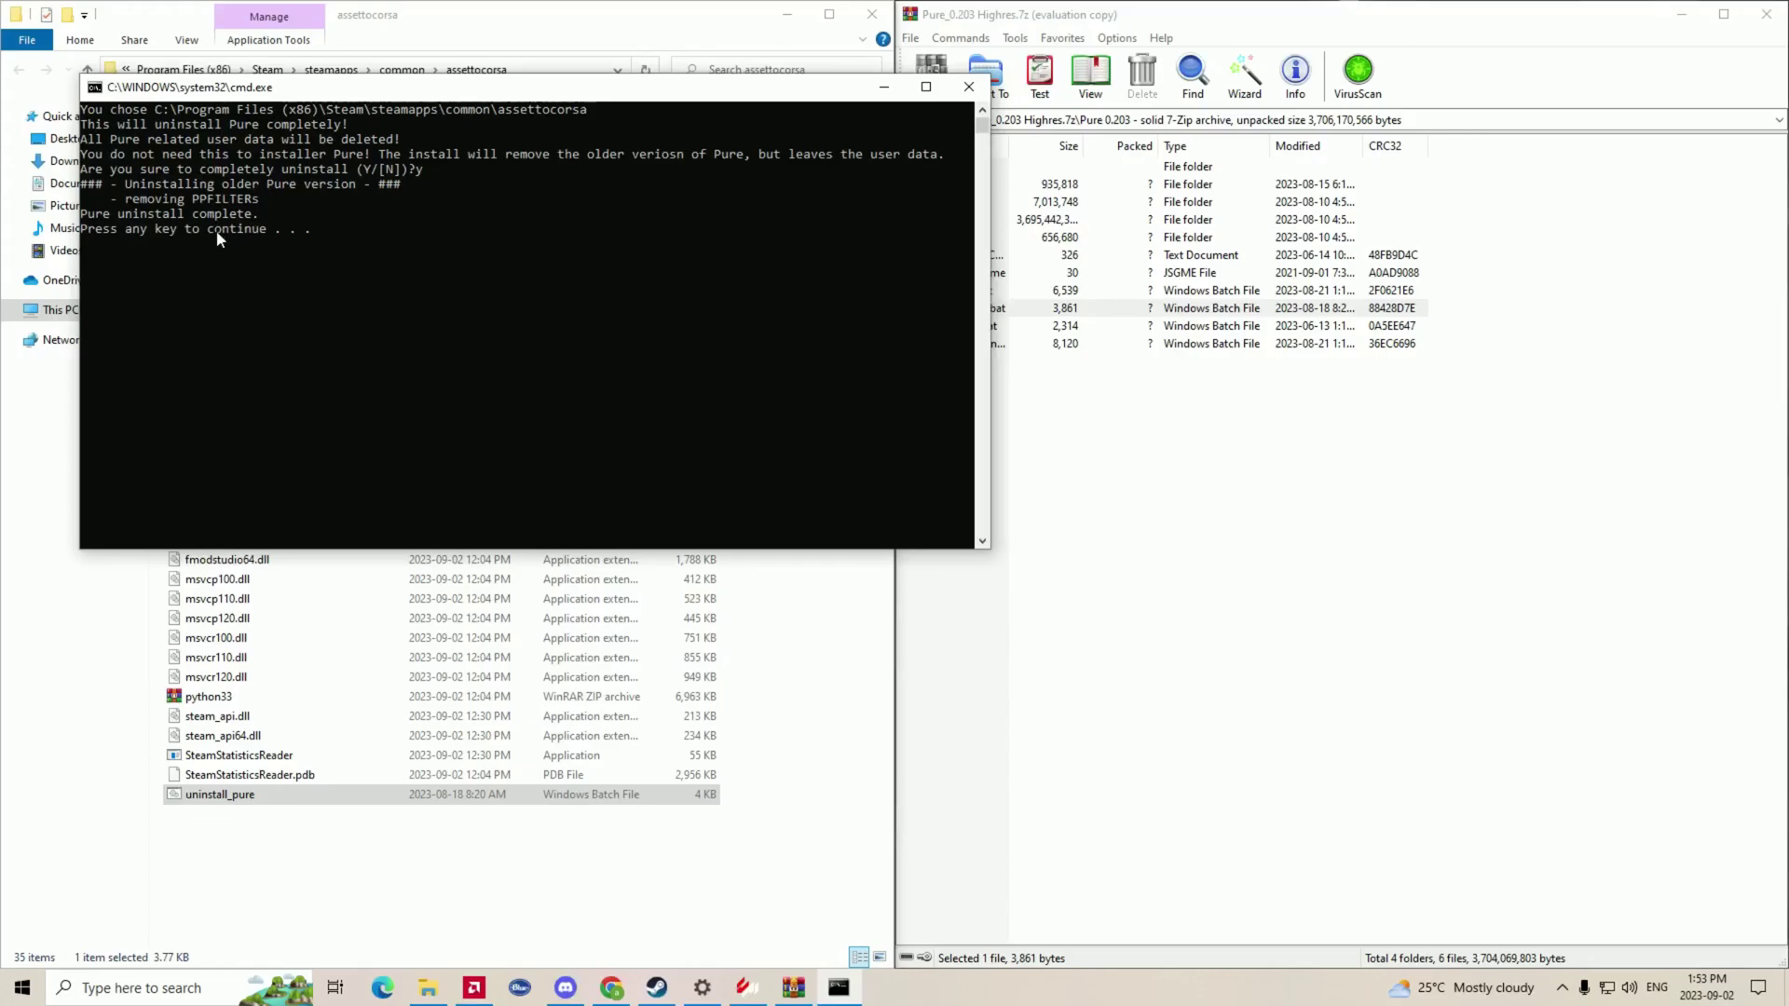
pyautogui.press('Return')
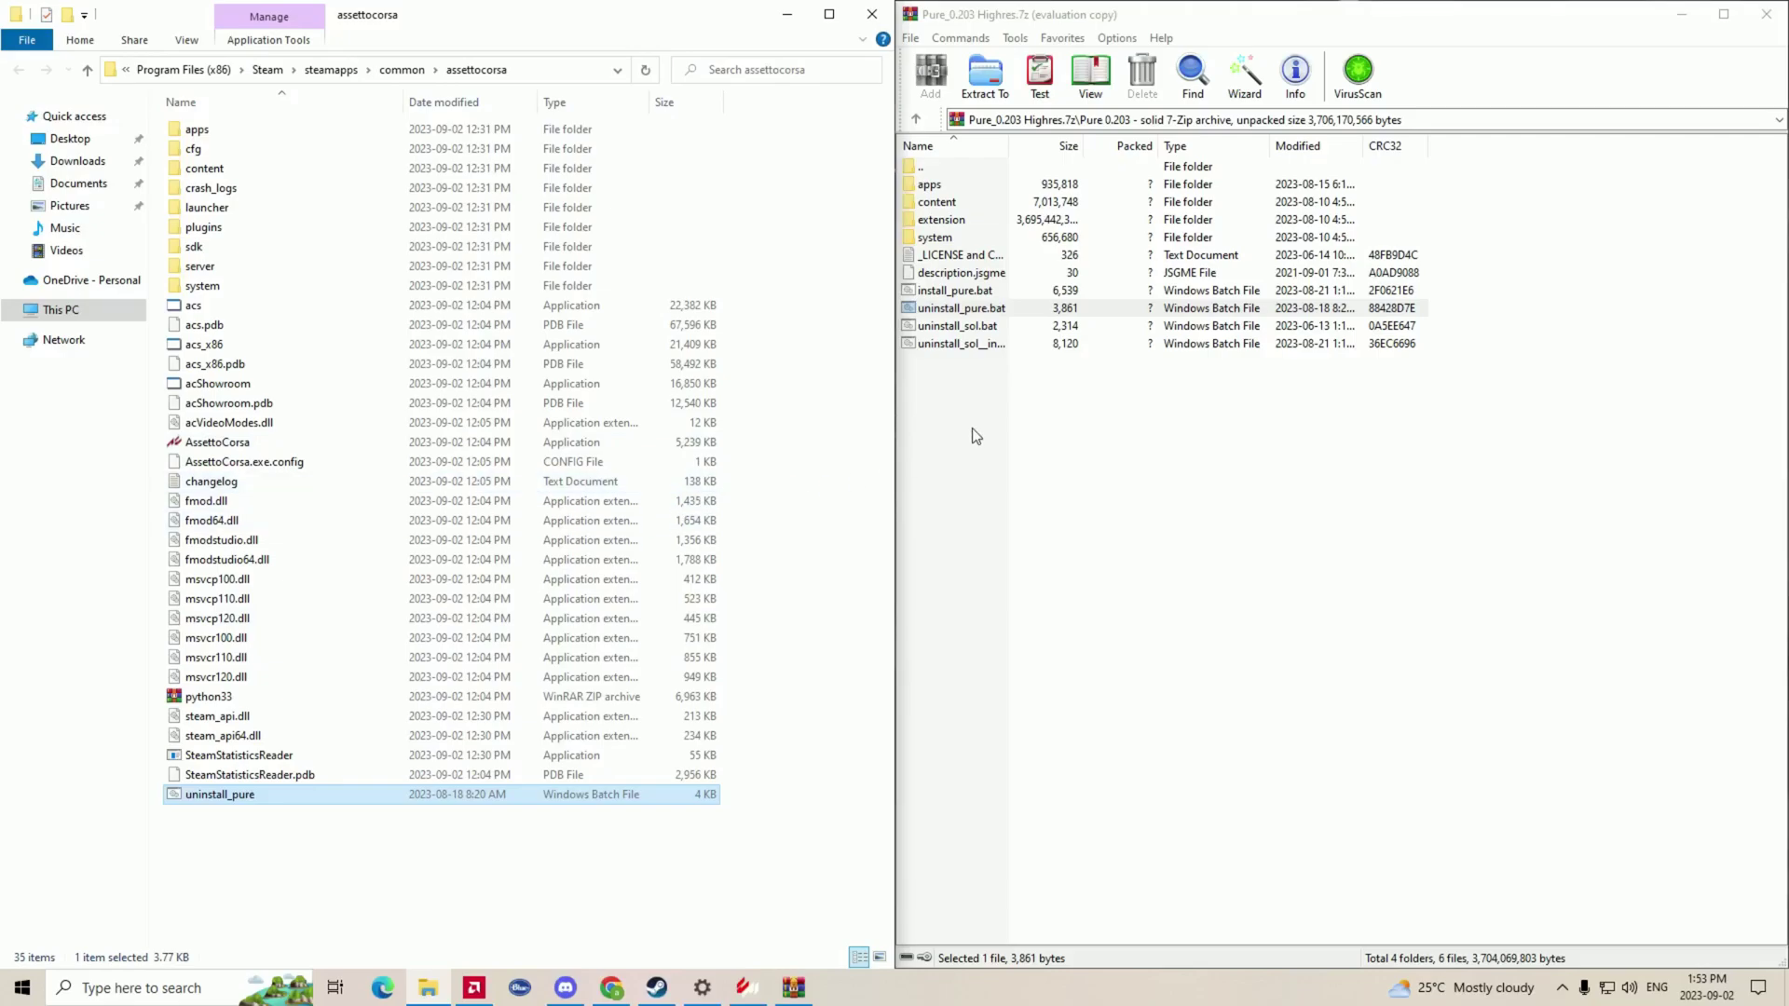
# - Extract all contents of the archive's Pure 0.203 folder into the assettocorsa folder, replacing the existing uninstall_pure.bat
pyautogui.click(934, 398)
pyautogui.moveTo(933, 487); pyautogui.dragTo(203, 864)
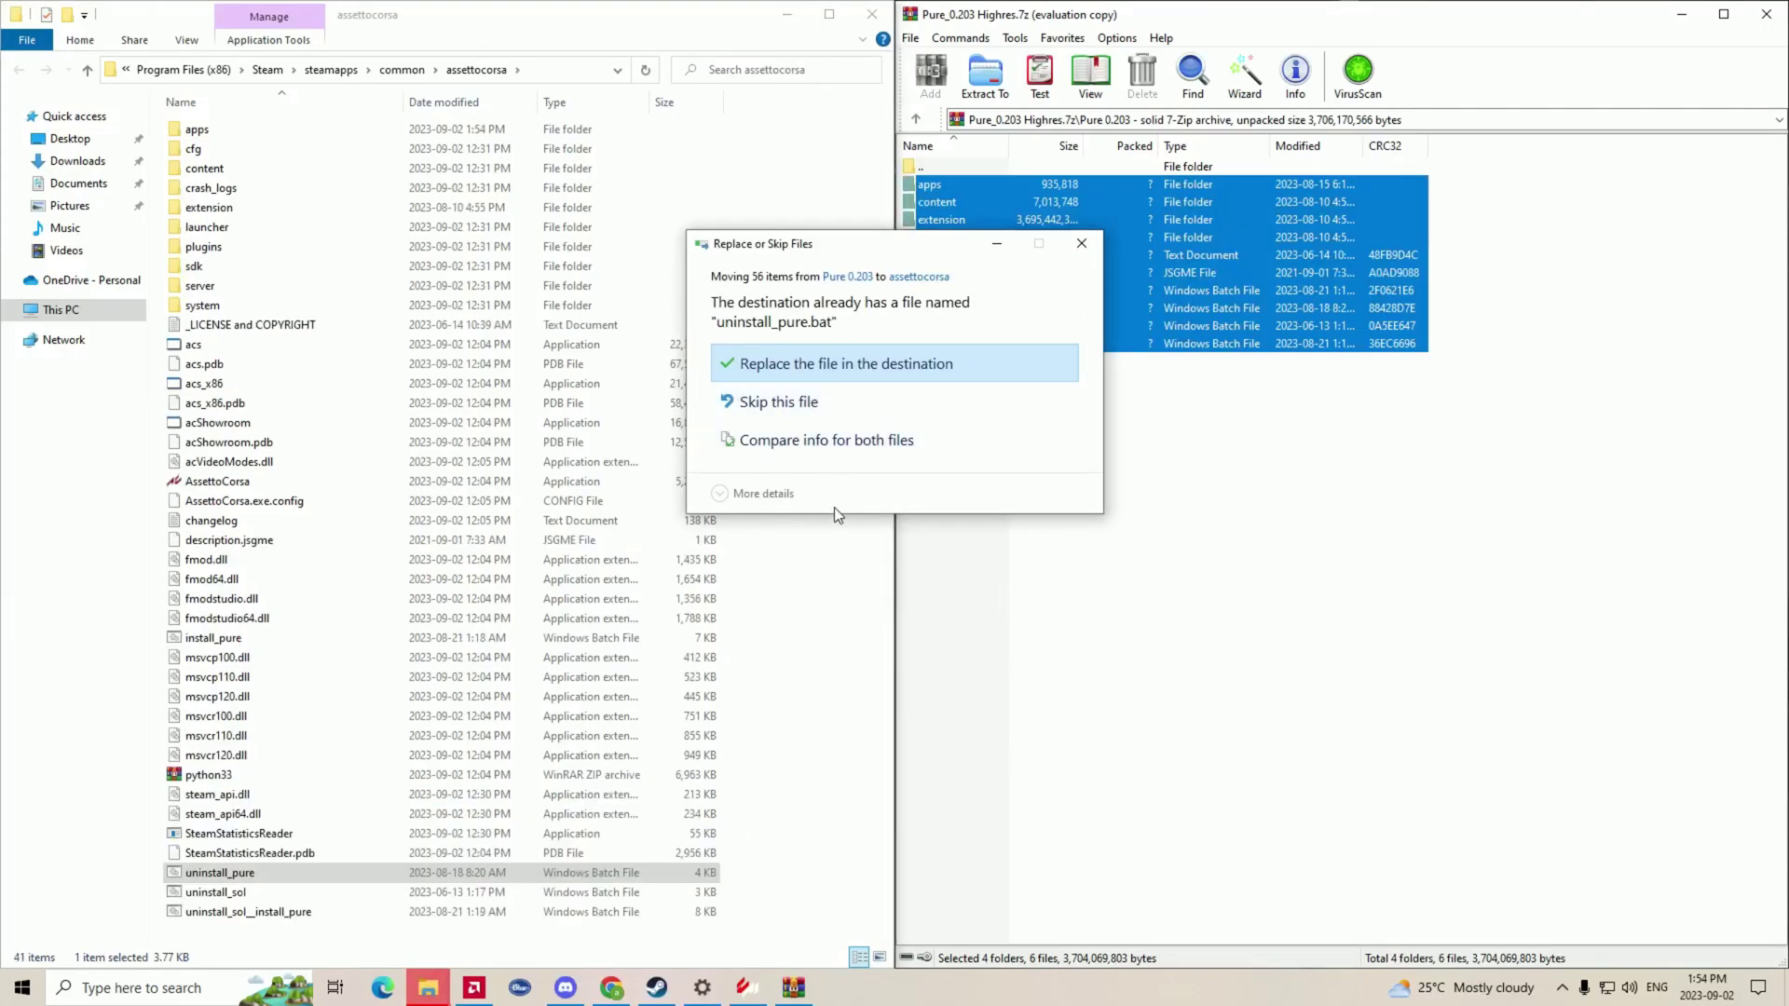
pyautogui.click(812, 364)
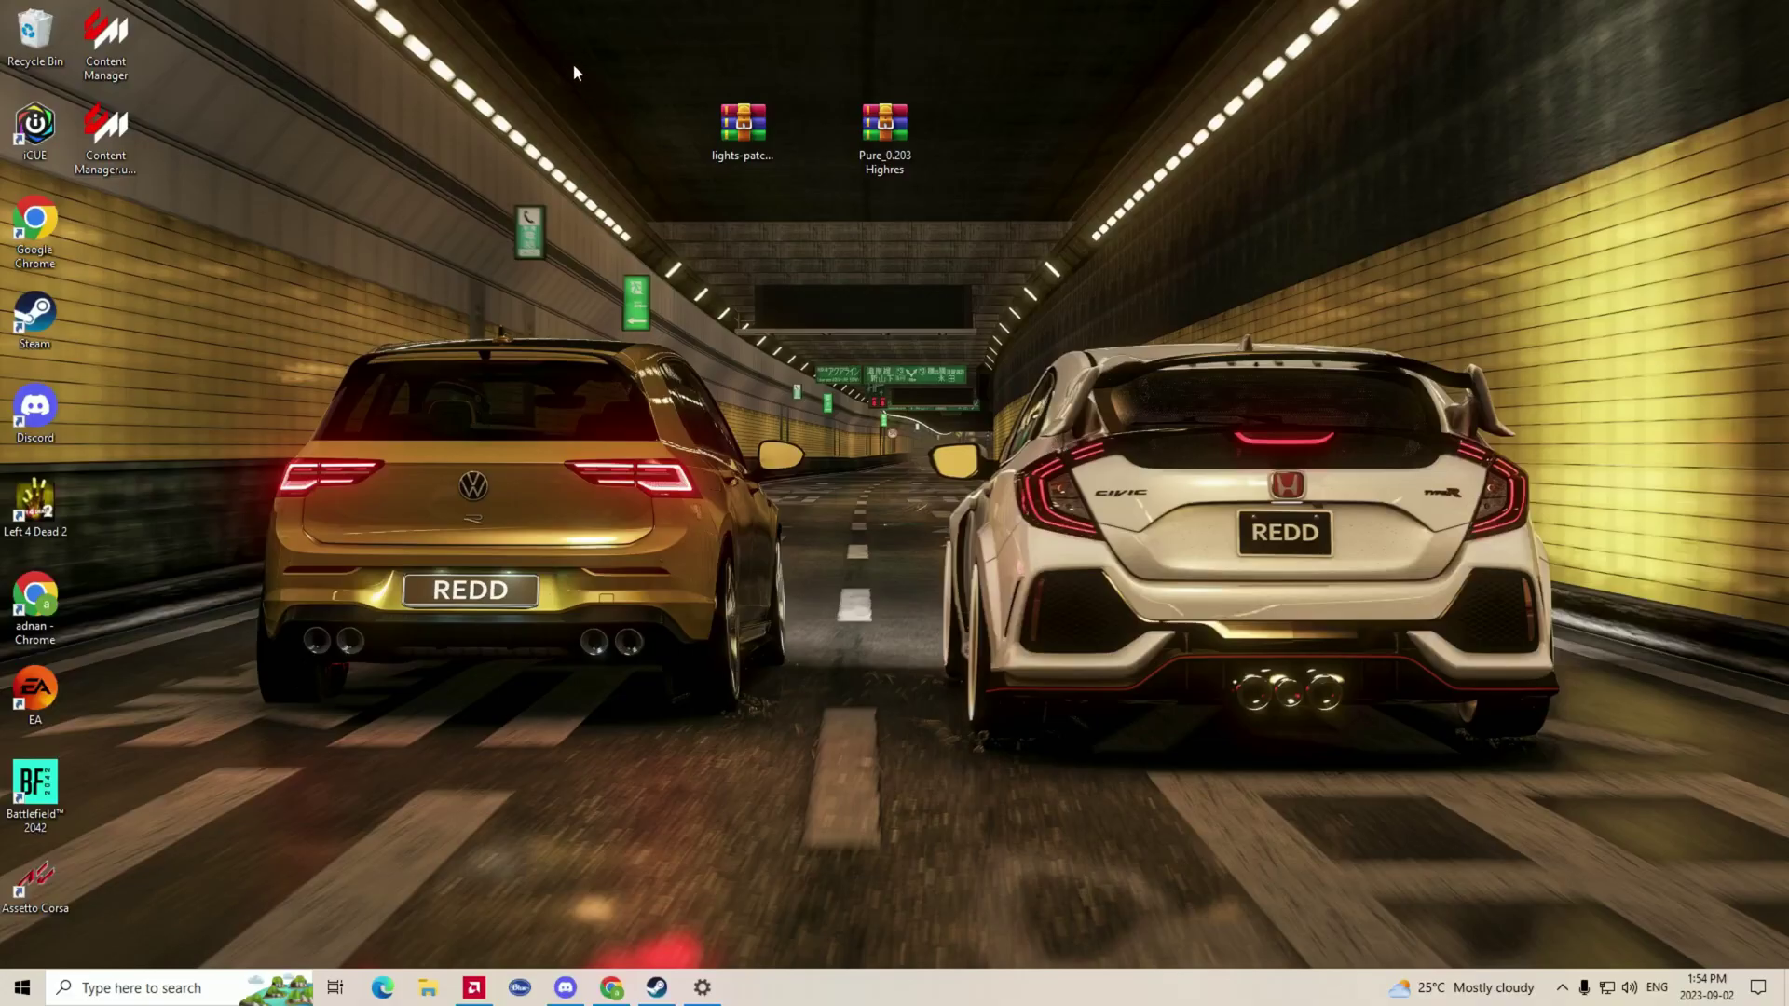
# - Open Content Manager from the desktop and load the lights-patch archive into it
pyautogui.moveTo(573, 64); pyautogui.dragTo(780, 219)
pyautogui.doubleClick(107, 38)
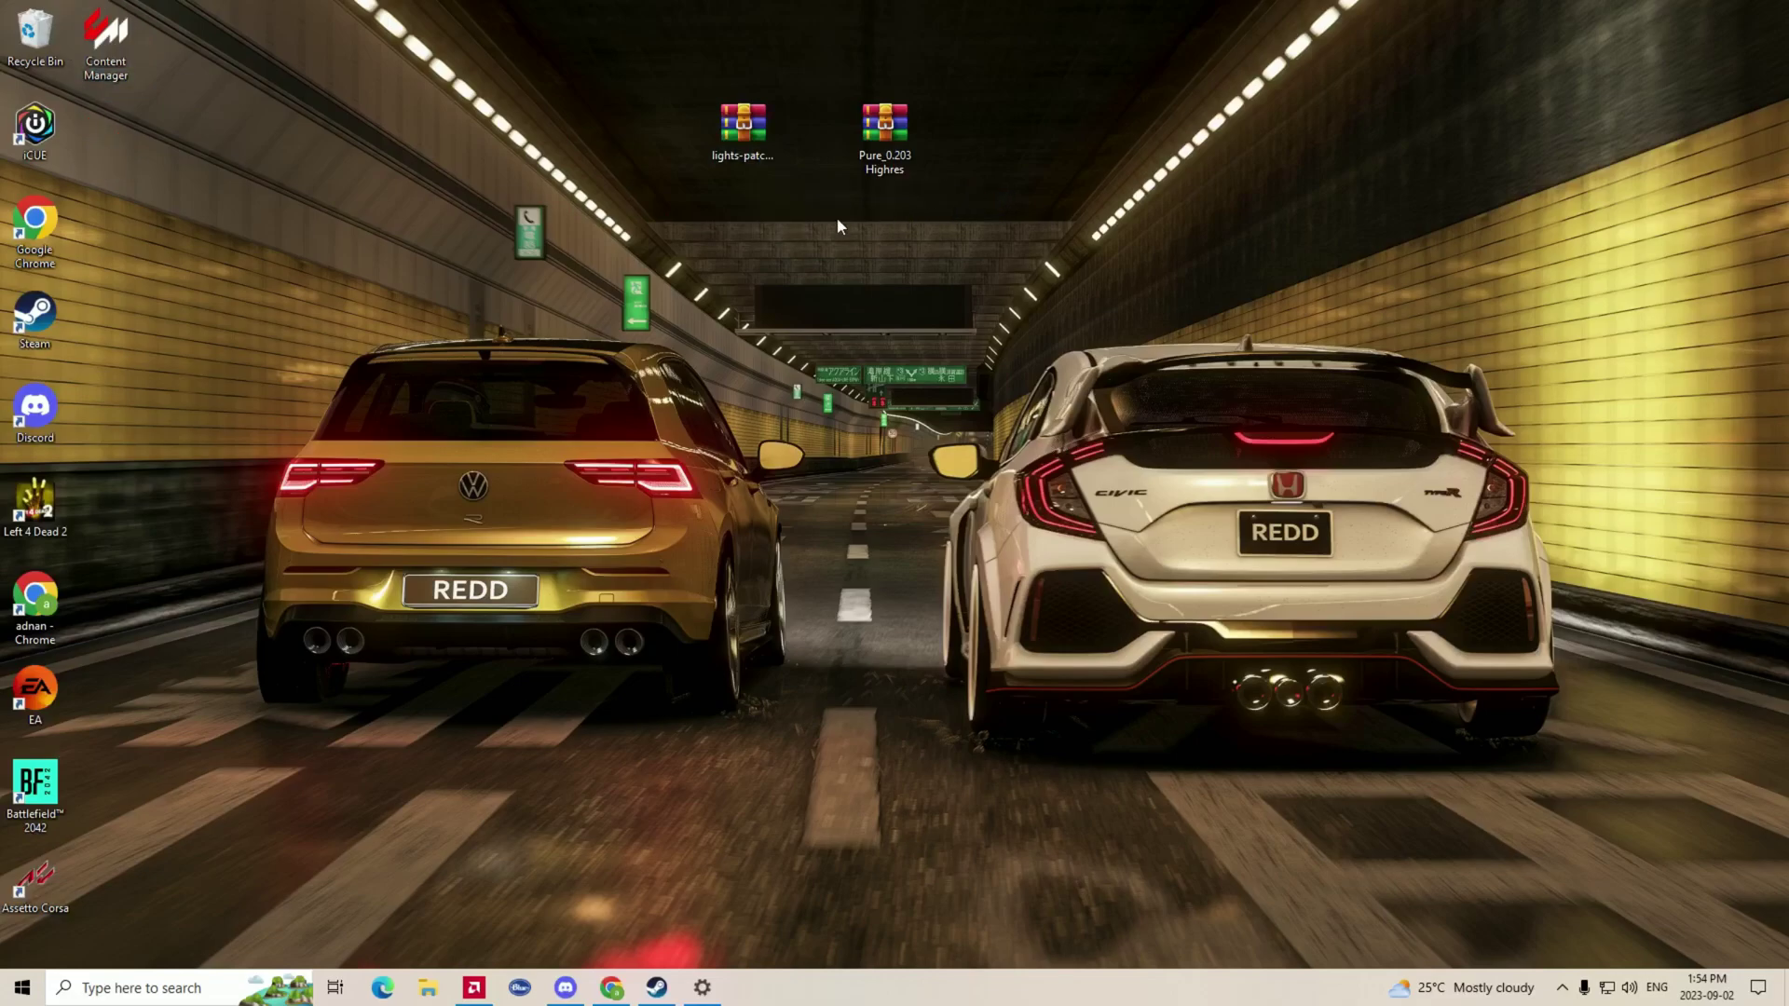
pyautogui.moveTo(1021, 80); pyautogui.dragTo(1008, 122)
pyautogui.moveTo(744, 134); pyautogui.dragTo(1034, 725)
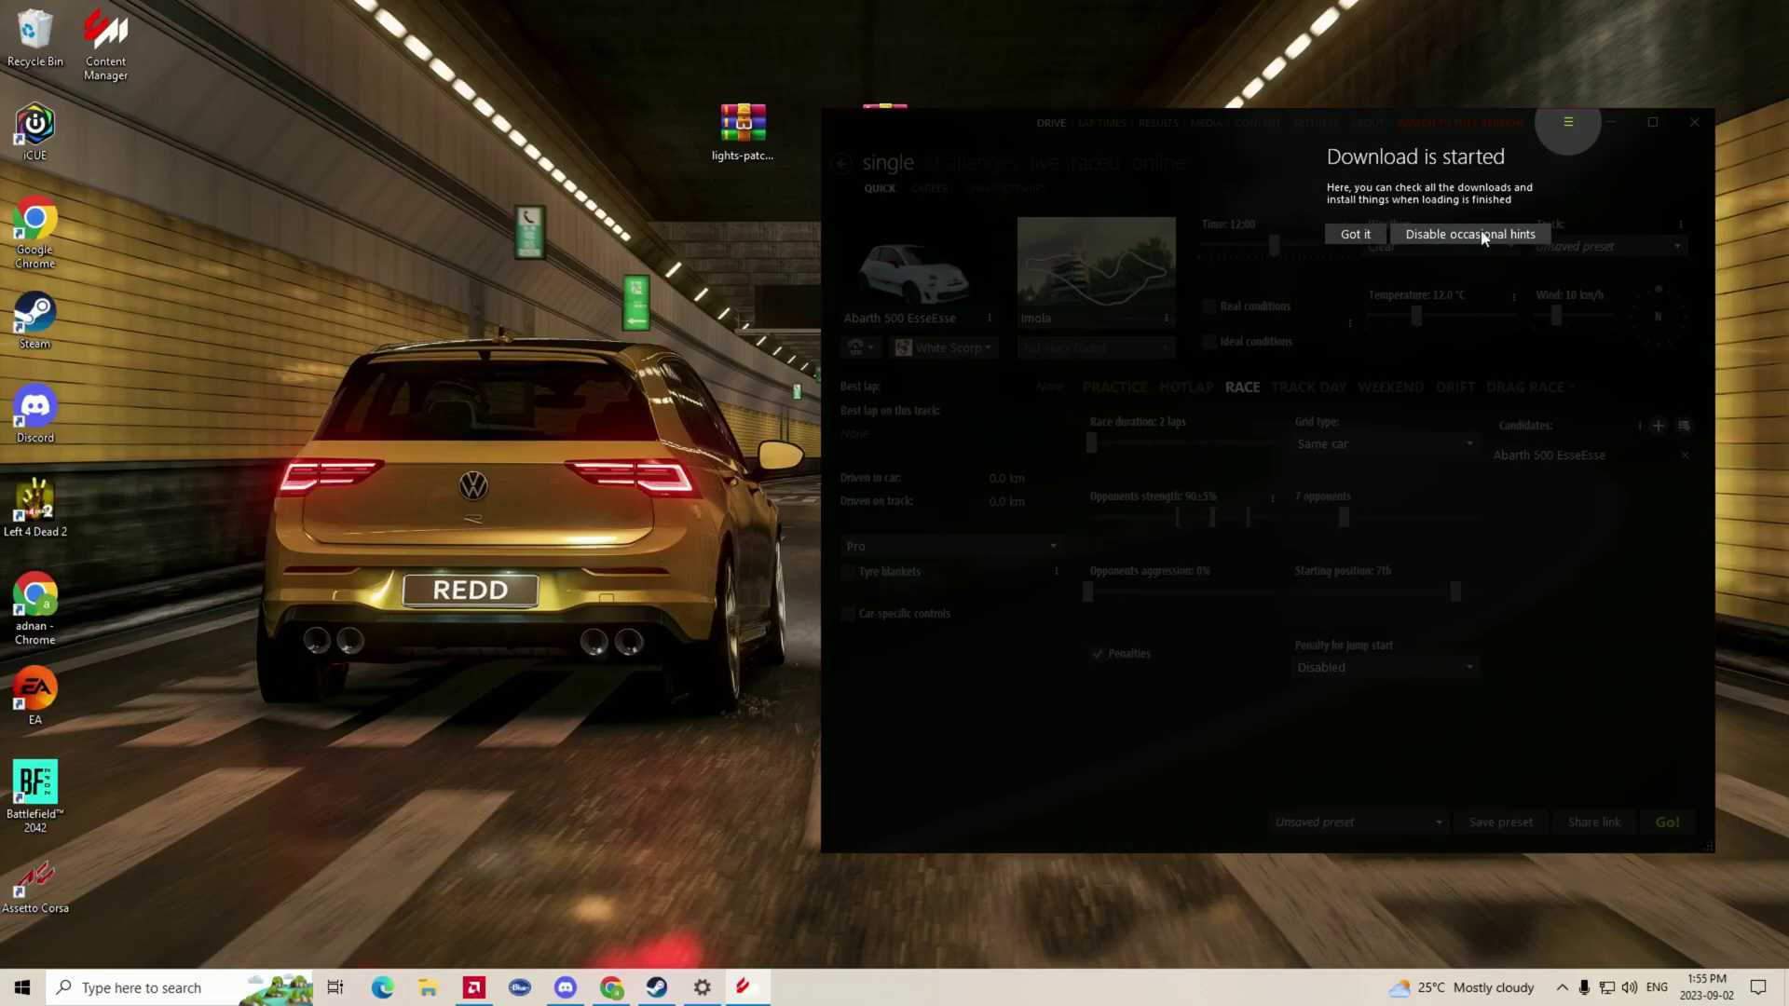
# - Install the lights-patch-v0.1.80-preview346 Custom Shaders Patch from Content Manager's downloads and remove the completed entry
pyautogui.click(1366, 236)
pyautogui.click(1568, 122)
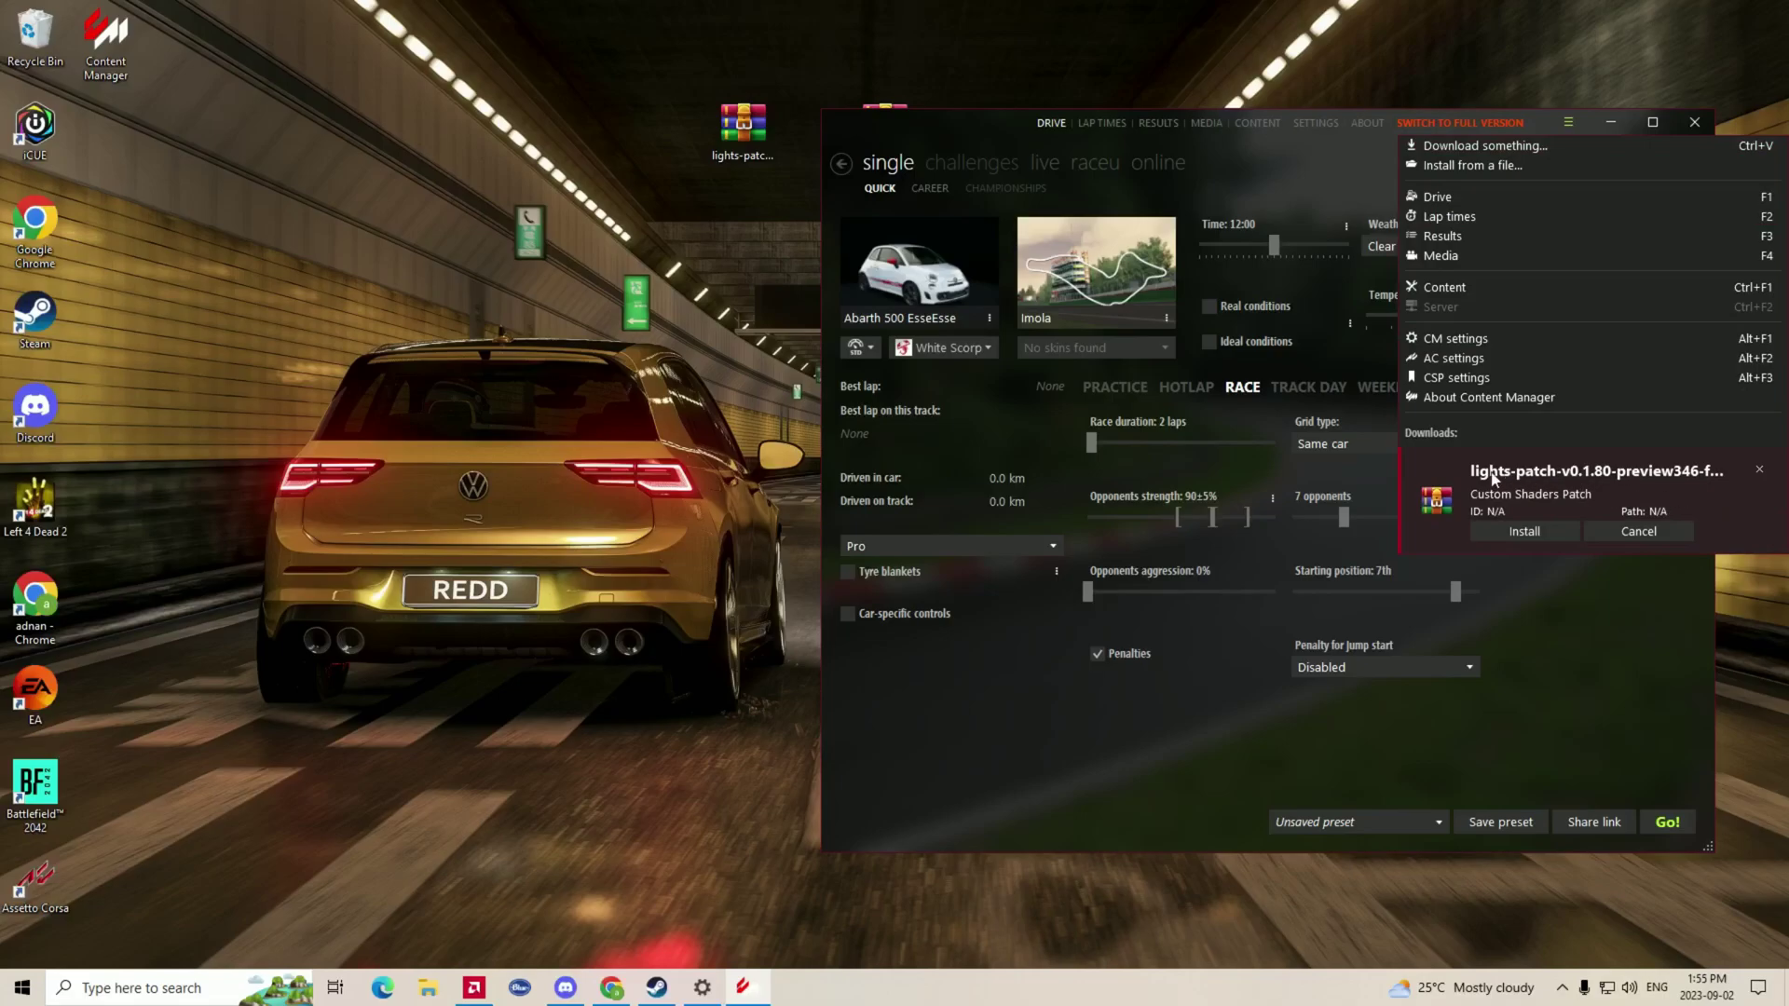
pyautogui.click(1526, 534)
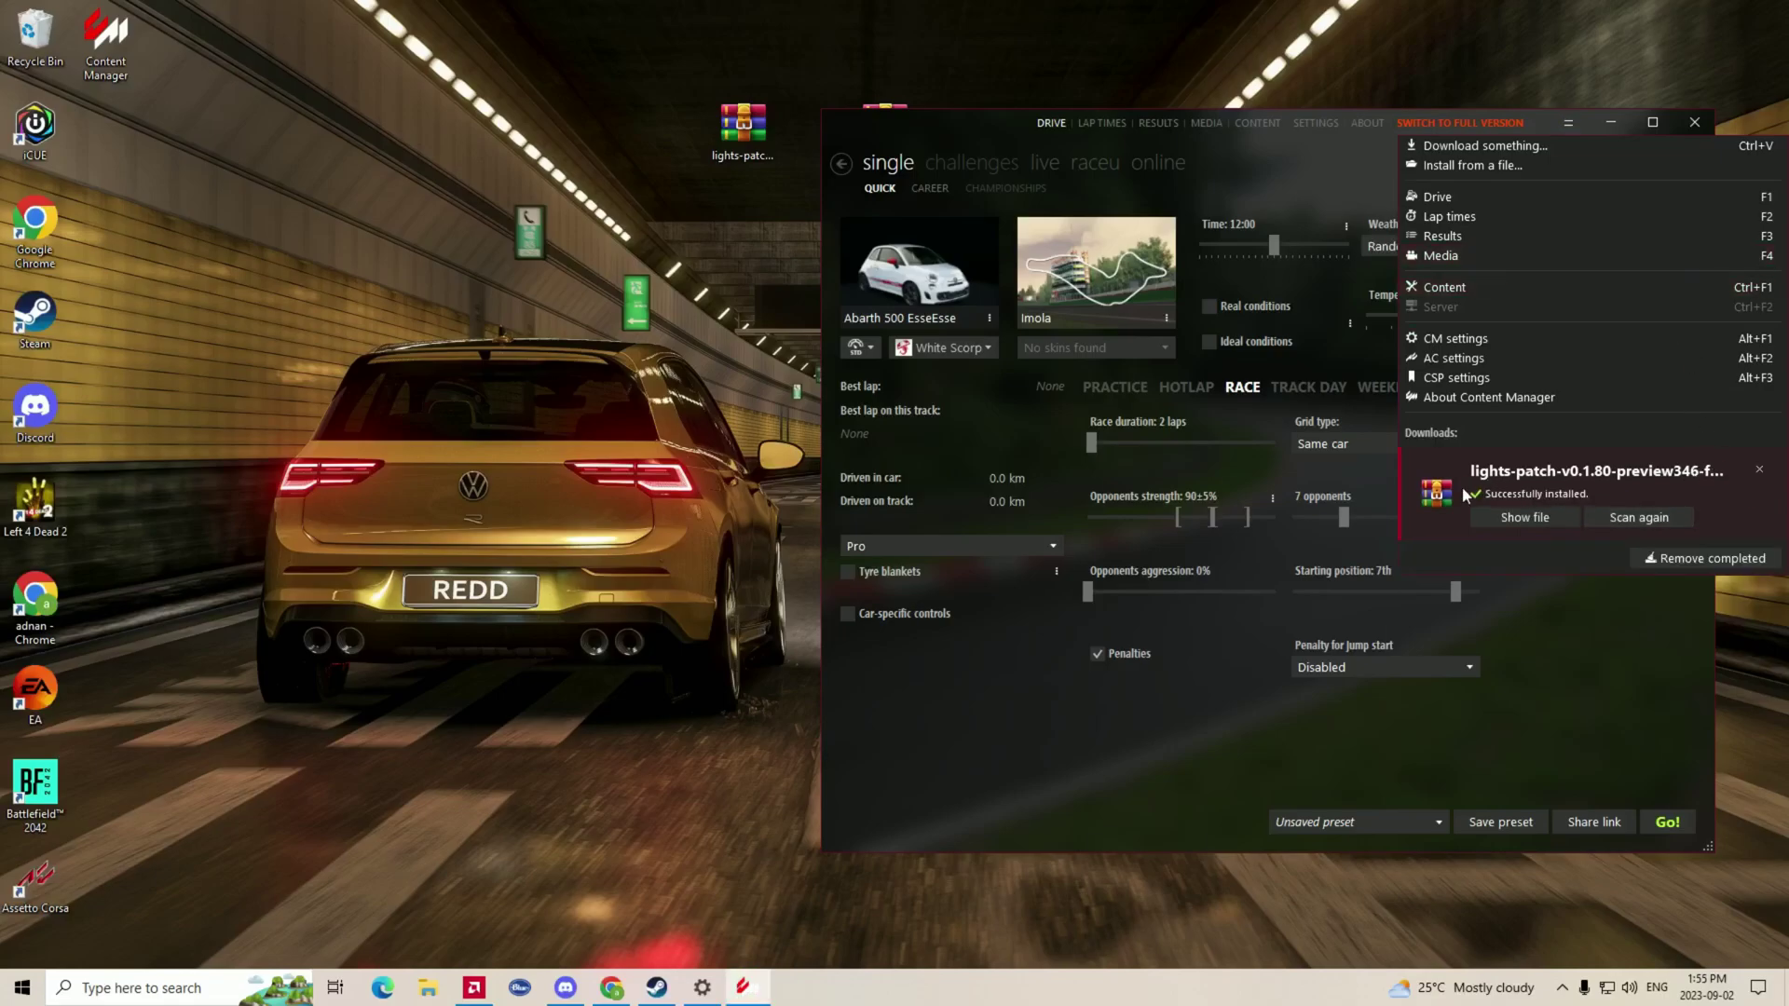
pyautogui.click(1695, 558)
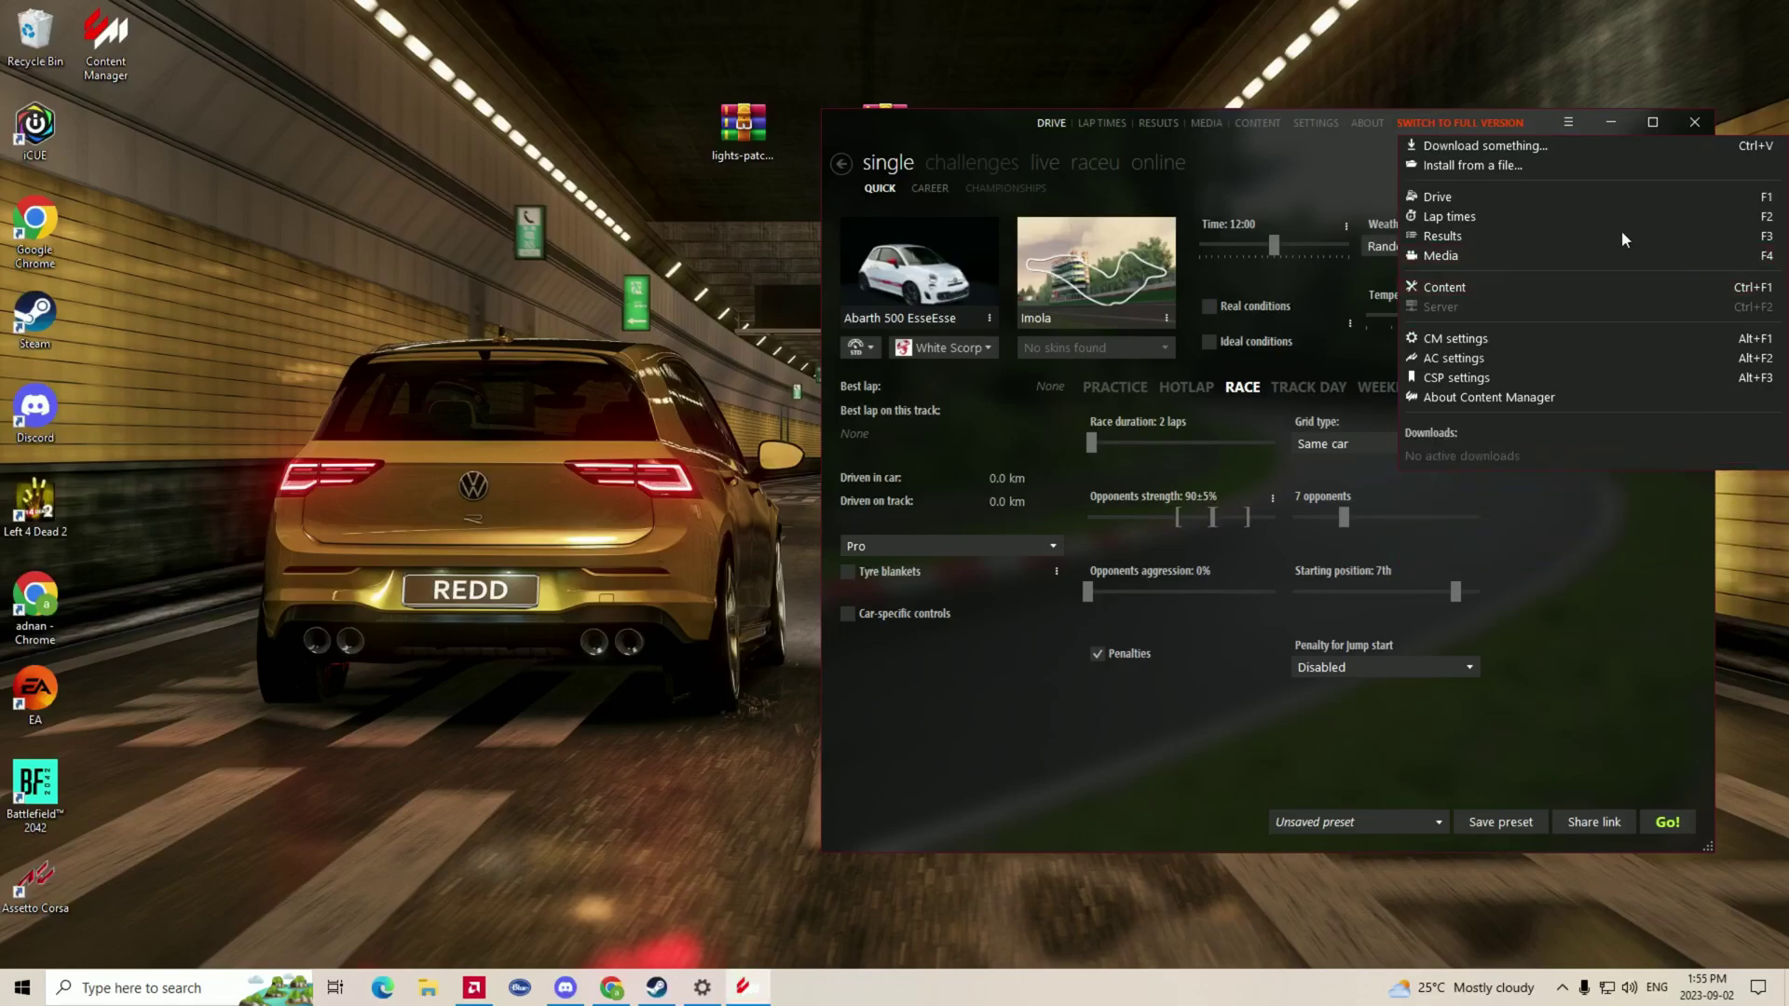
# - Maximize Content Manager and check the active Shaders Patch version in the Custom Shaders Patch settings
pyautogui.click(1652, 122)
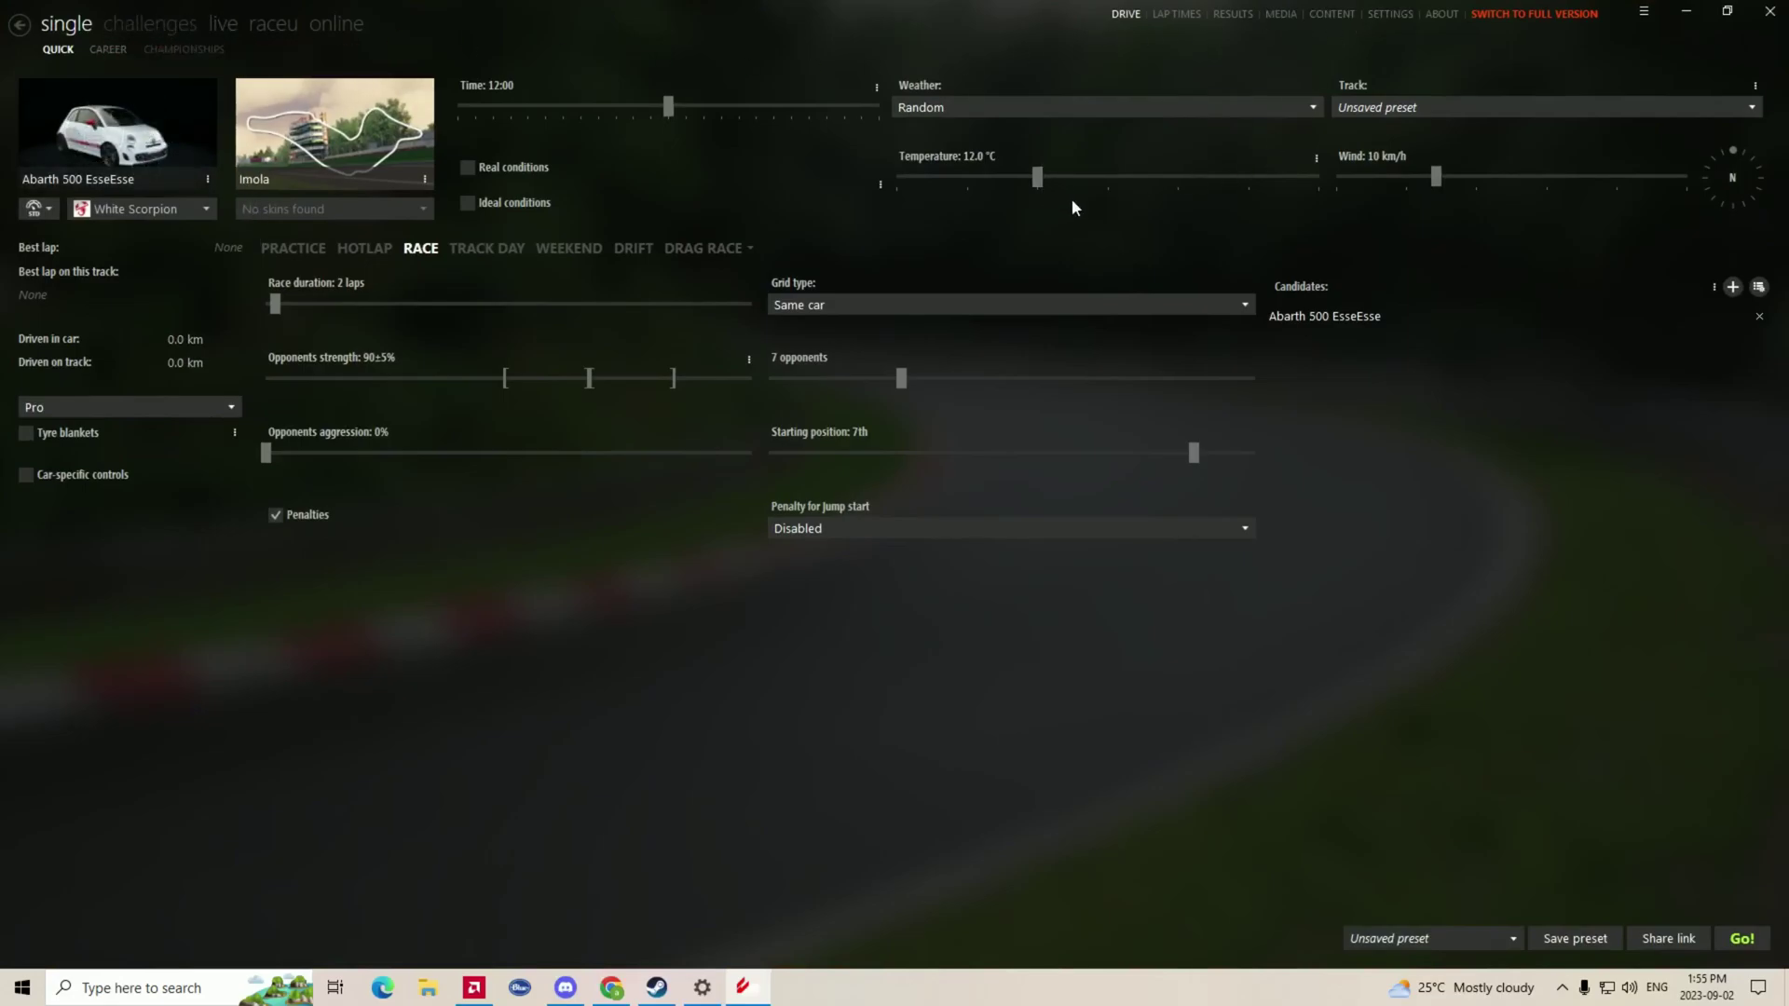
pyautogui.click(1391, 15)
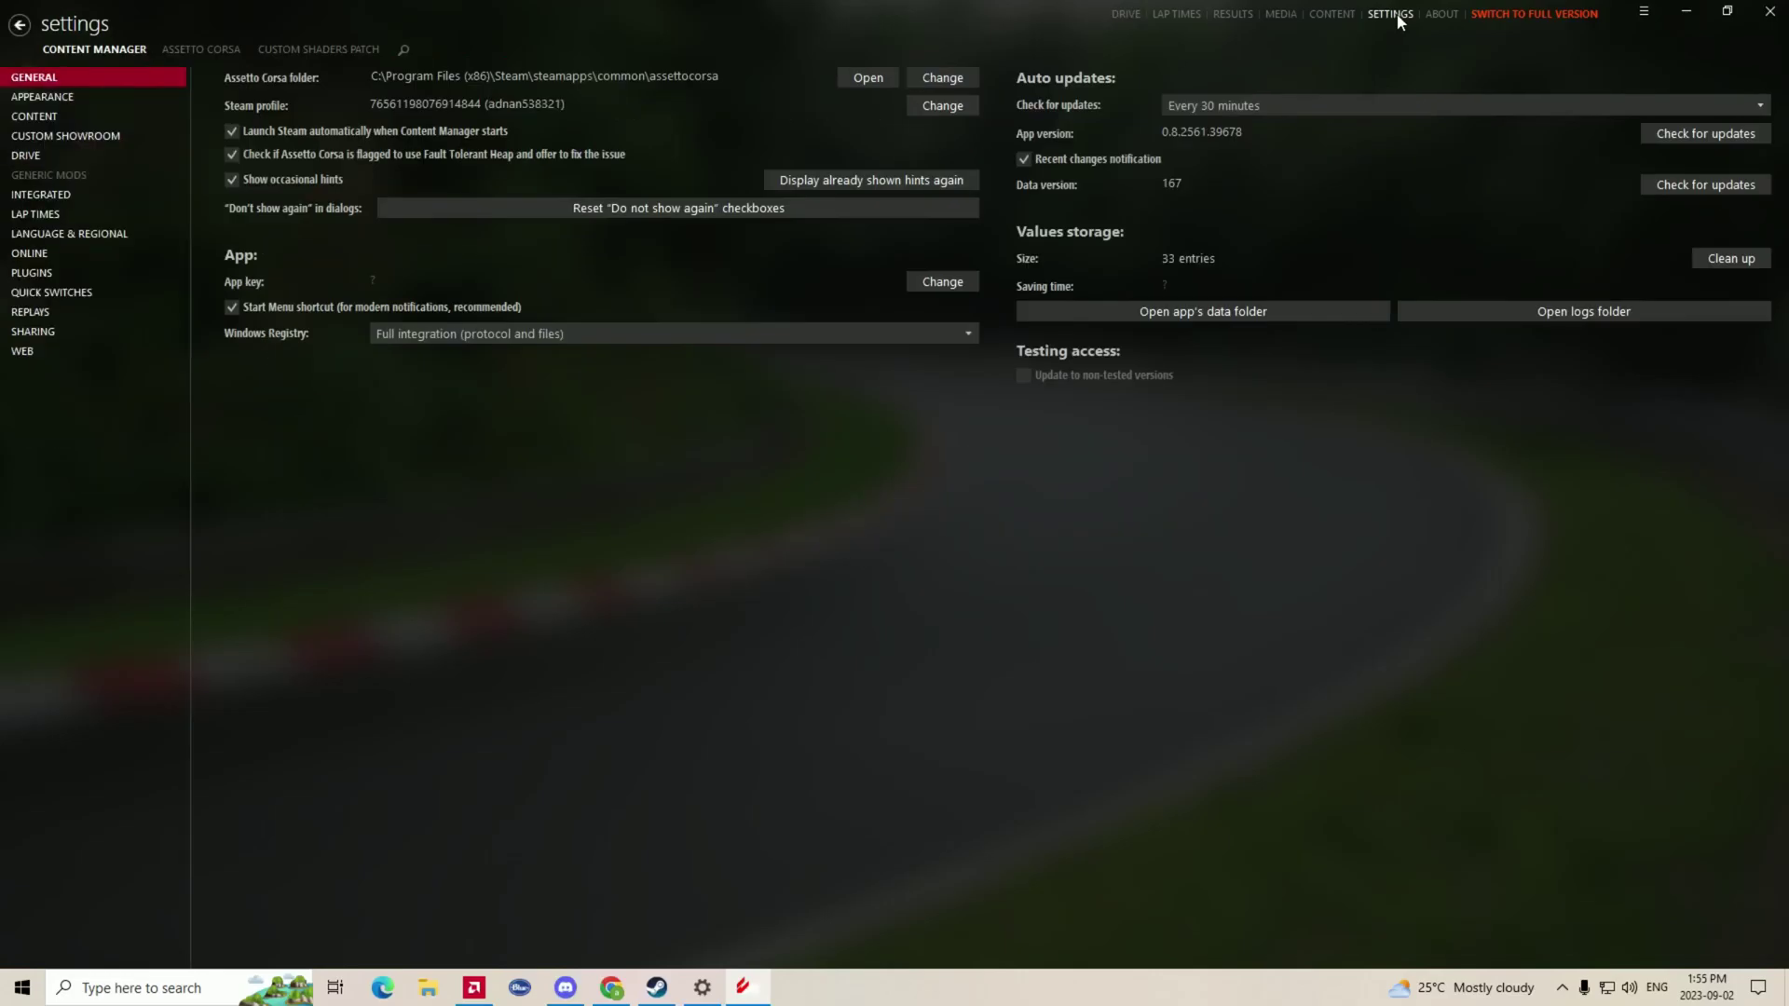
pyautogui.click(348, 48)
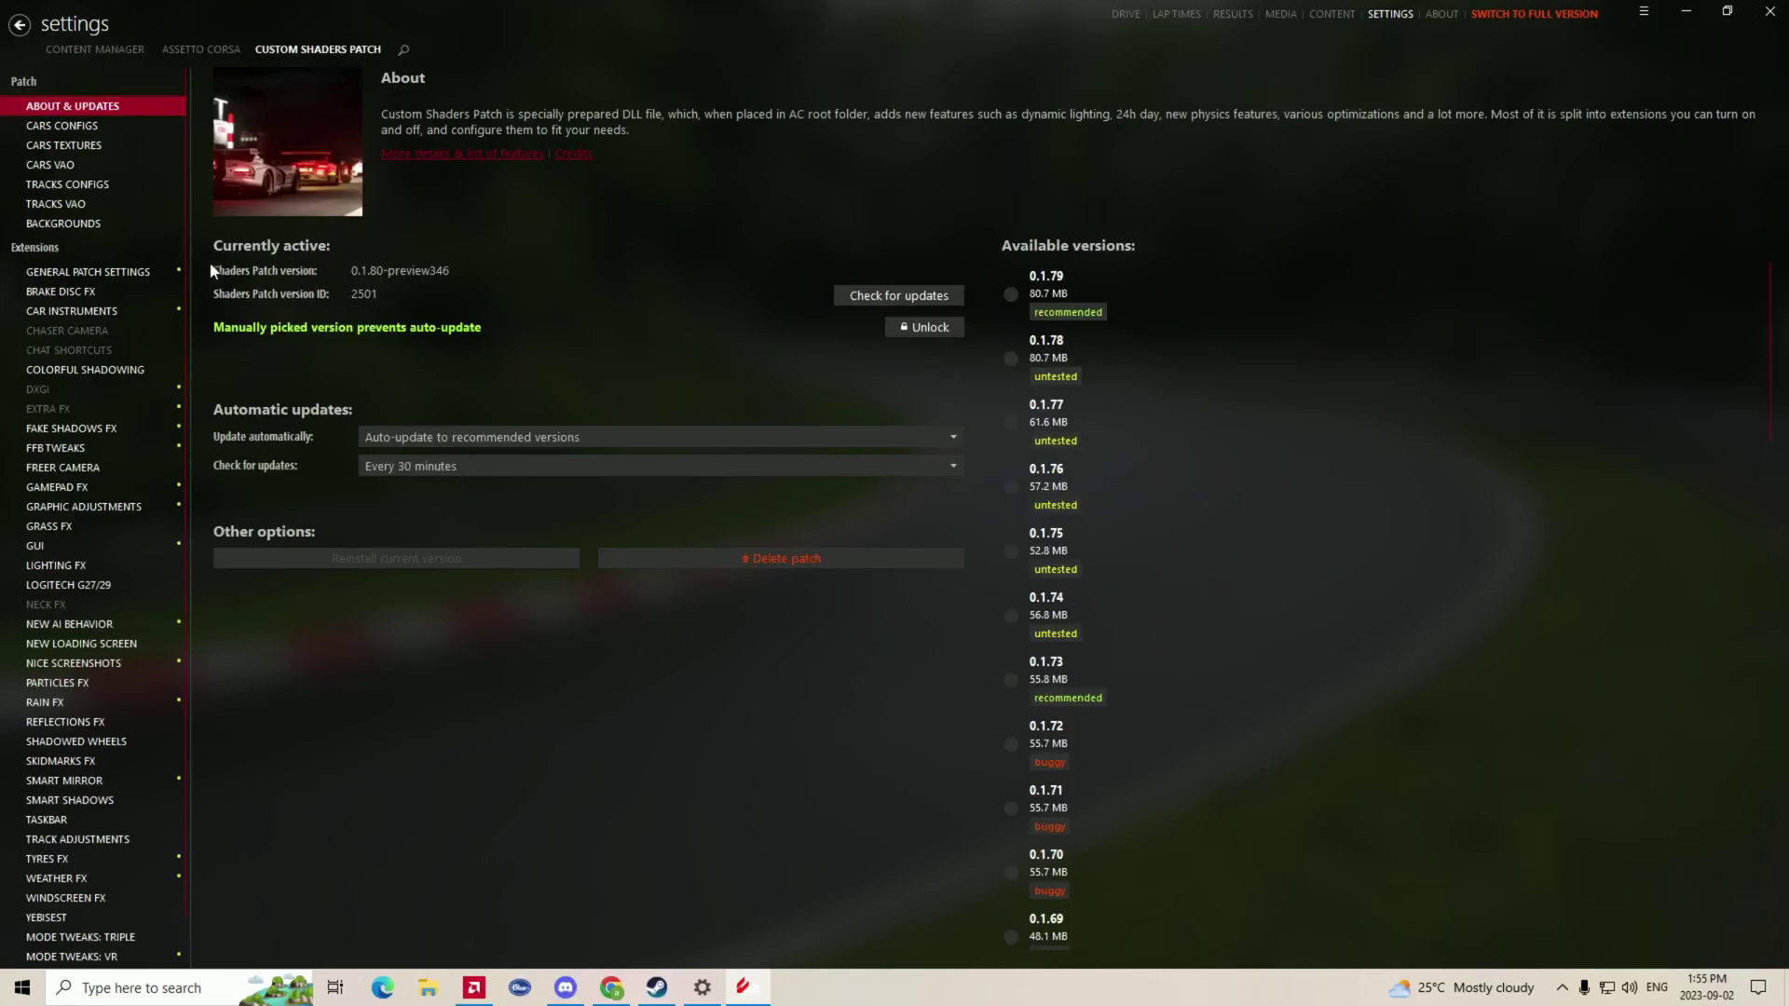
pyautogui.moveTo(350, 270); pyautogui.dragTo(456, 271)
pyautogui.moveTo(354, 271); pyautogui.dragTo(492, 273)
pyautogui.click(496, 287)
# - Switch to Discord with the car-packs channel of Redd's Community in view
pyautogui.hotkey('alt', 'Tab')
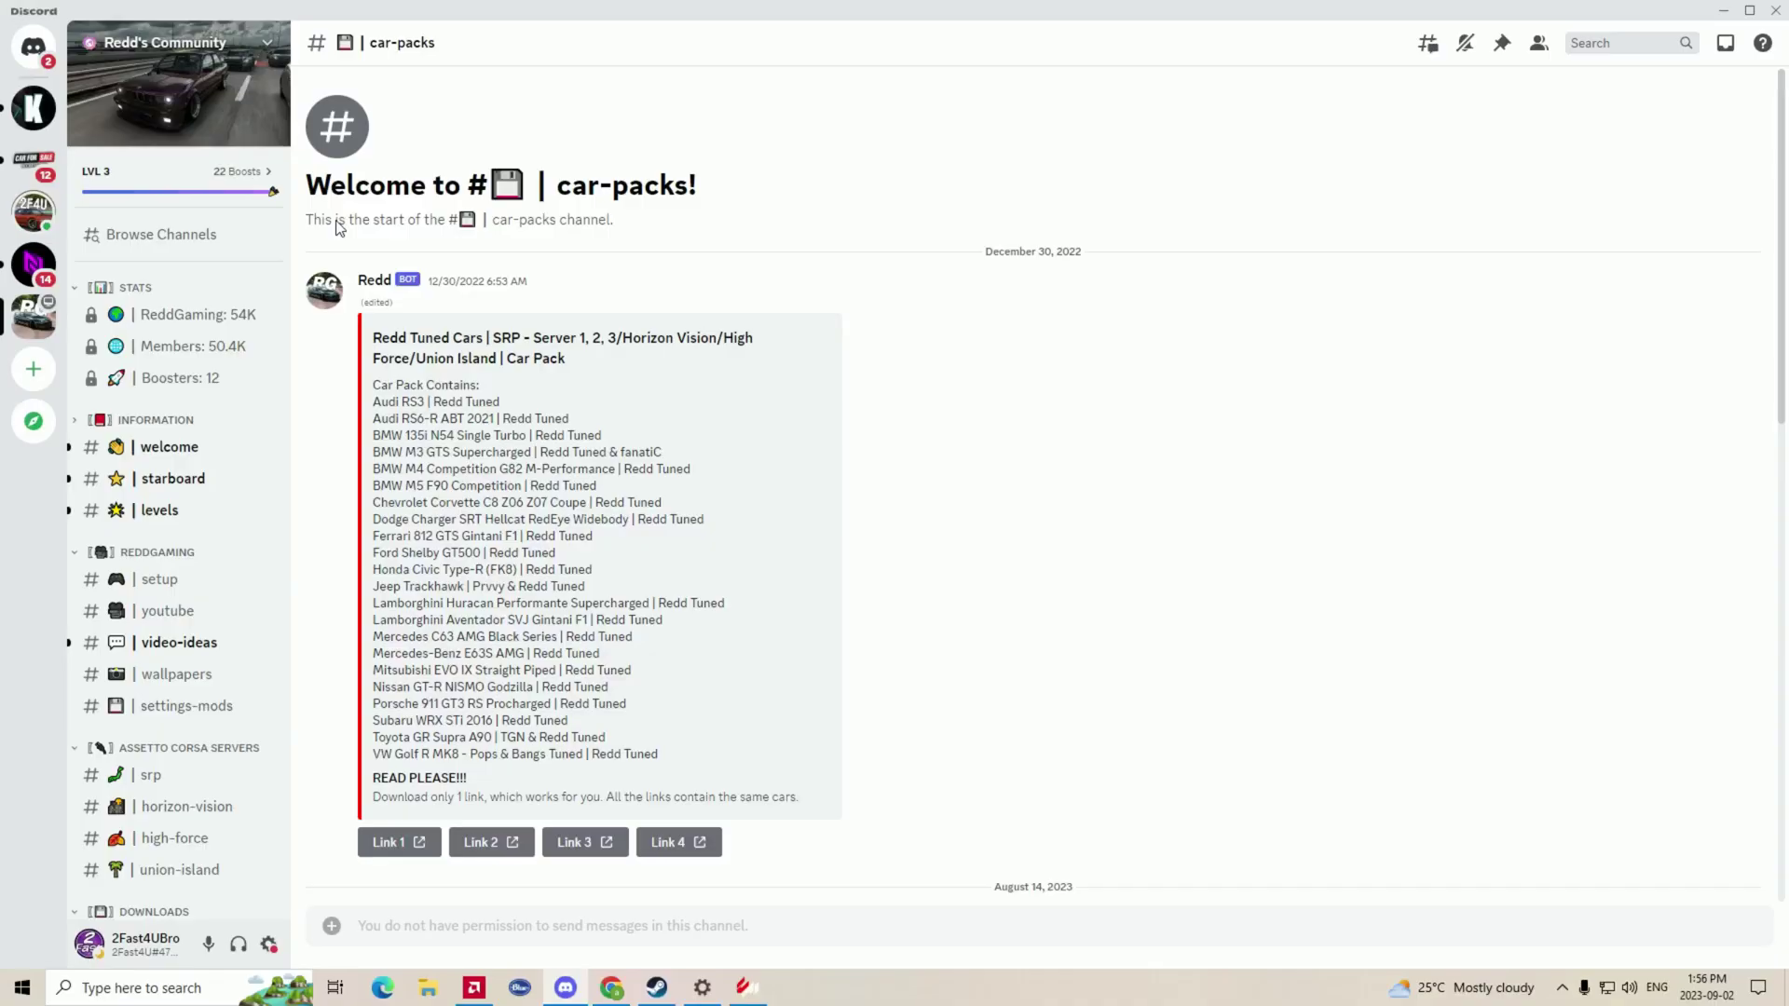